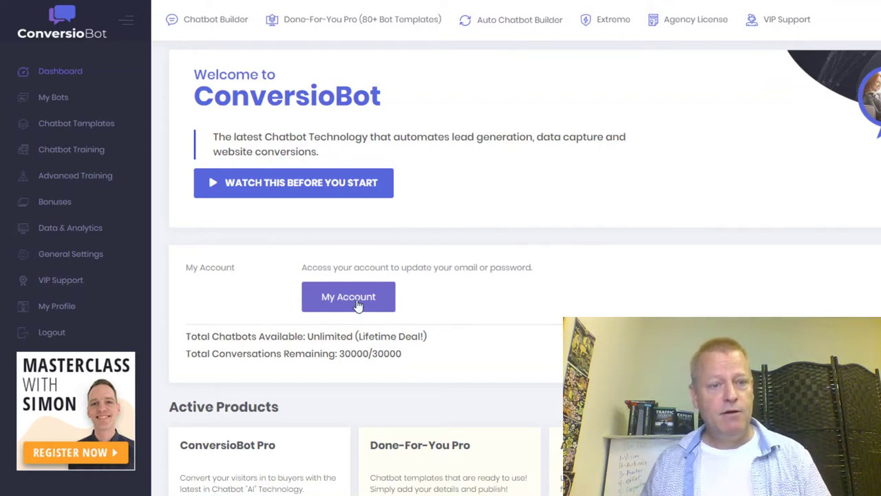
Scroll the plans page and highlight the unlimited chatbot allowance text.
{"action": "scroll", "coordinate": [578, 286], "scroll_direction": "down", "scroll_amount": 3}
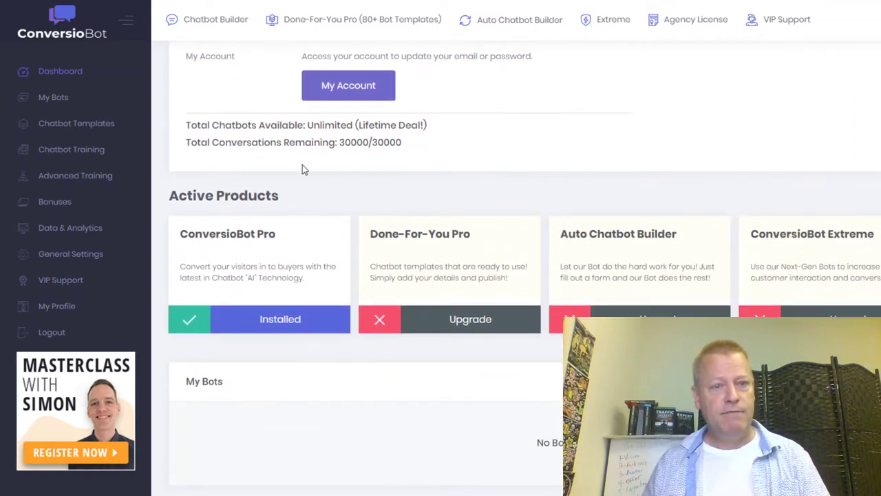
{"action": "left_click_drag", "start_coordinate": [224, 124], "coordinate": [288, 126]}
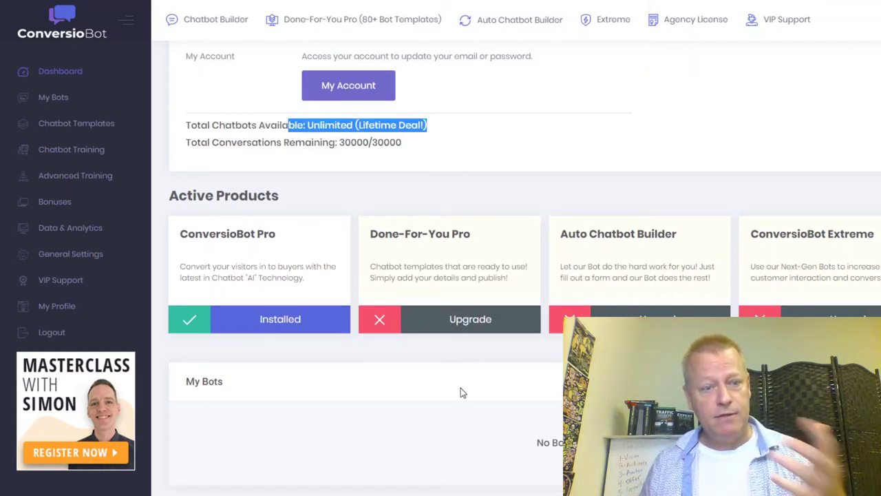
{"action": "scroll", "coordinate": [462, 393], "scroll_direction": "up", "scroll_amount": 3}
{"action": "scroll", "coordinate": [513, 367], "scroll_direction": "down", "scroll_amount": 3}
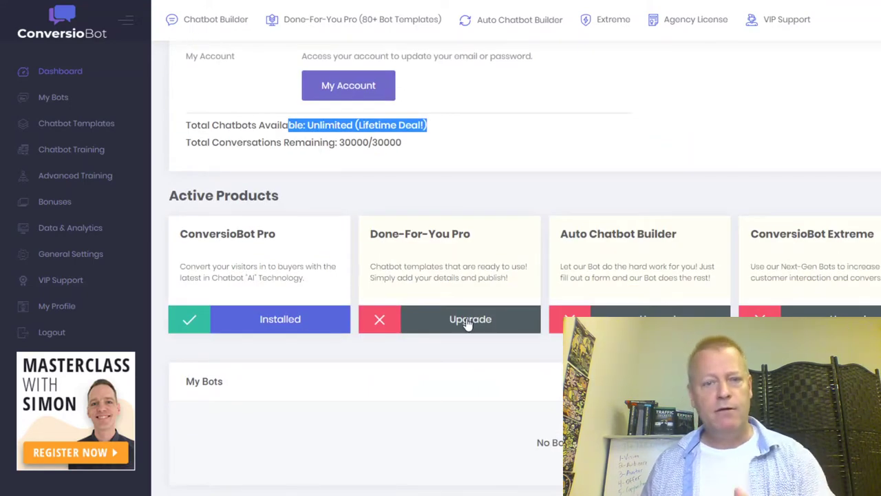
{"action": "scroll", "coordinate": [372, 391], "scroll_direction": "up", "scroll_amount": 2}
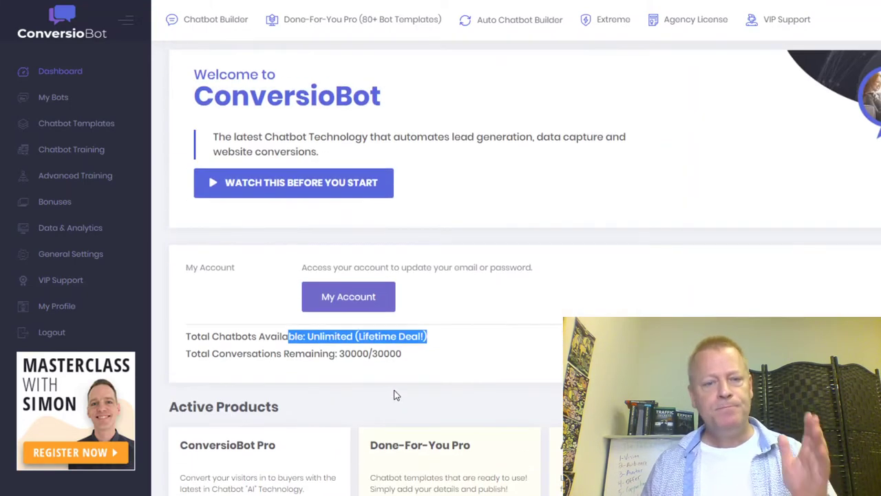
{"action": "scroll", "coordinate": [427, 394], "scroll_direction": "down", "scroll_amount": 3}
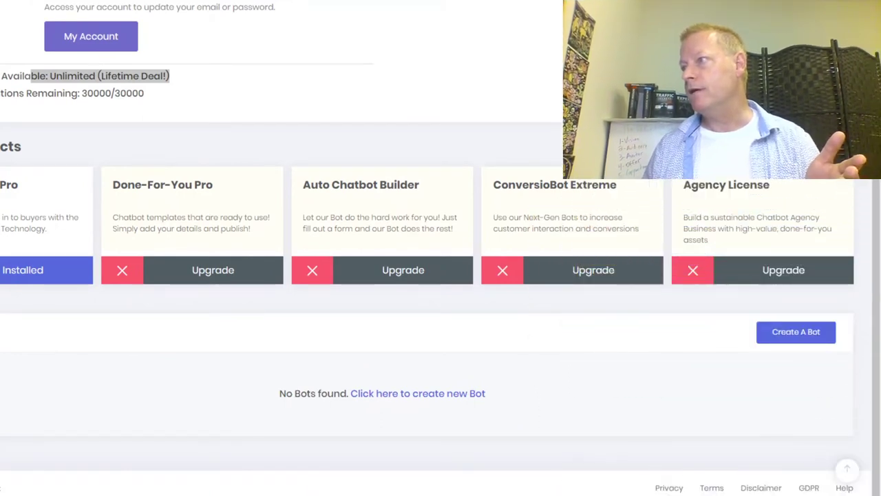
{"action": "scroll", "coordinate": [597, 357], "scroll_direction": "up", "scroll_amount": 2}
{"action": "scroll", "coordinate": [597, 357], "scroll_direction": "down", "scroll_amount": 2}
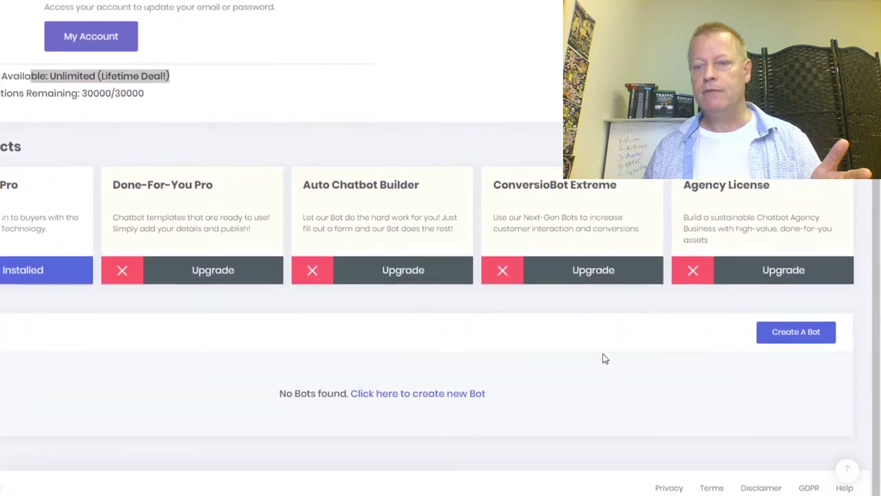
Create a new bot named 'Simple Online Strategies list'.
{"action": "left_click", "coordinate": [801, 342]}
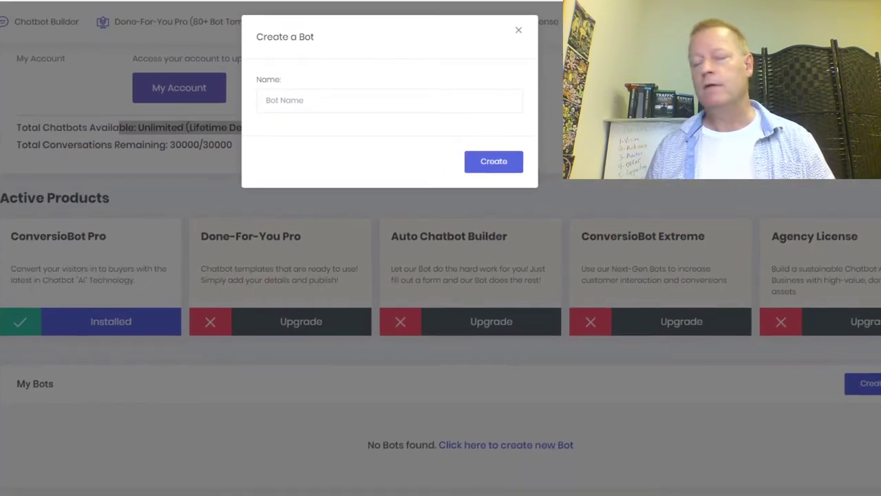
{"action": "left_click", "coordinate": [356, 101]}
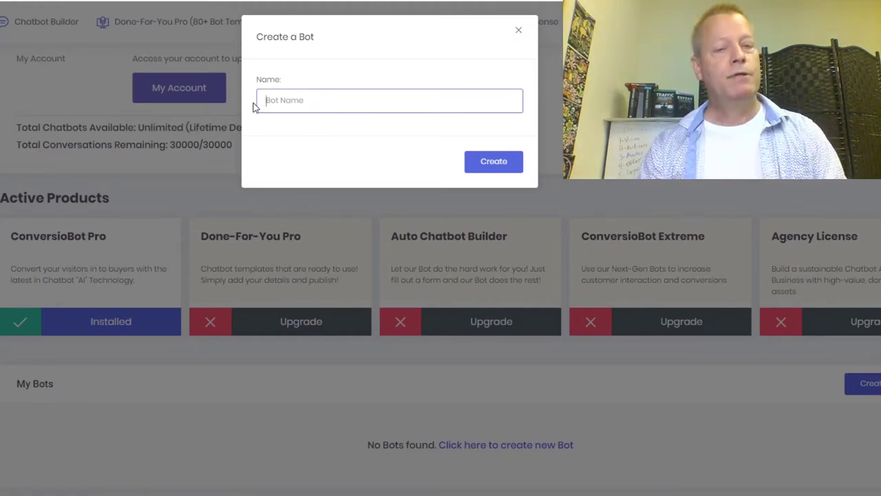
{"action": "type", "text": "Simple Online Strategies list"}
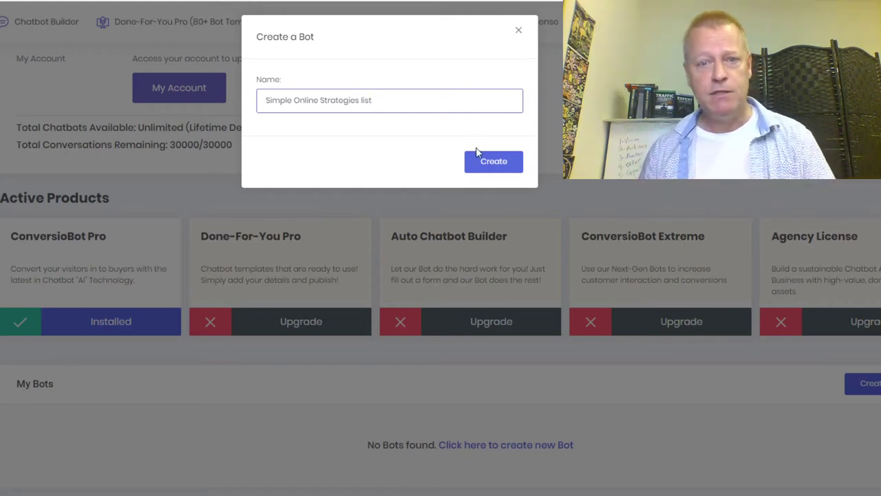
{"action": "left_click", "coordinate": [491, 162]}
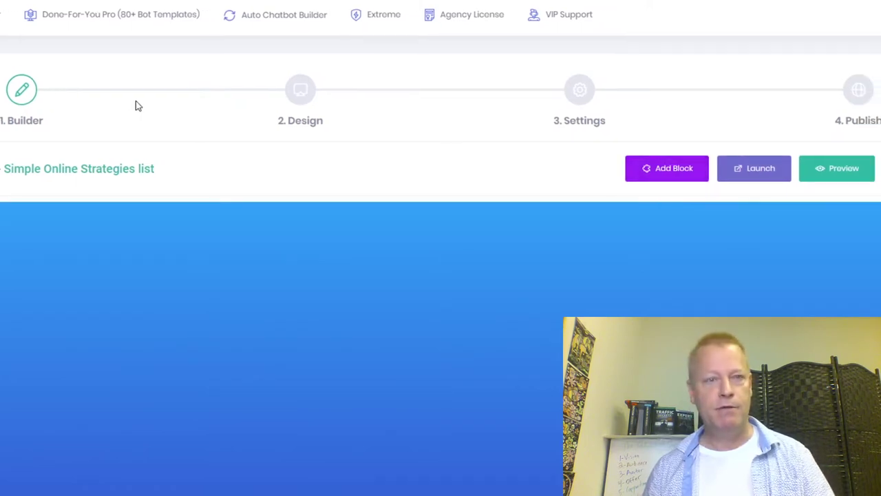
Add the first block and replace its bot message with 'Welcome to my blog'.
{"action": "left_click", "coordinate": [681, 179]}
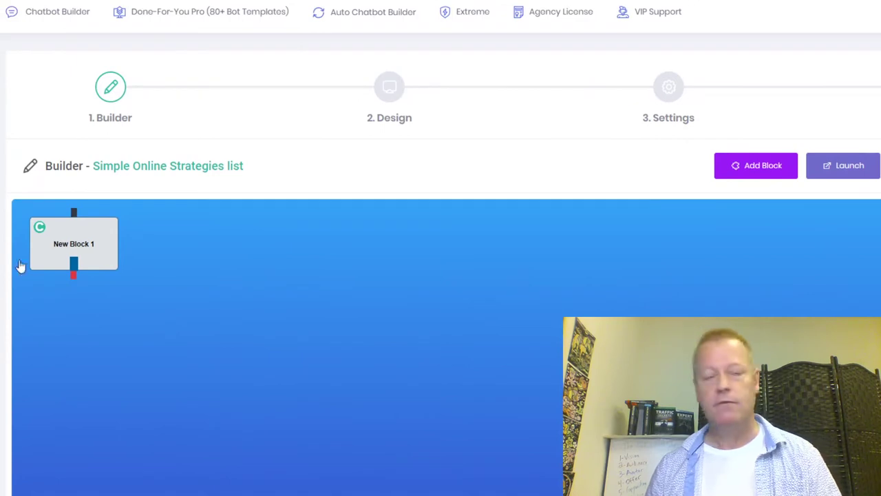
{"action": "double_click", "coordinate": [84, 248]}
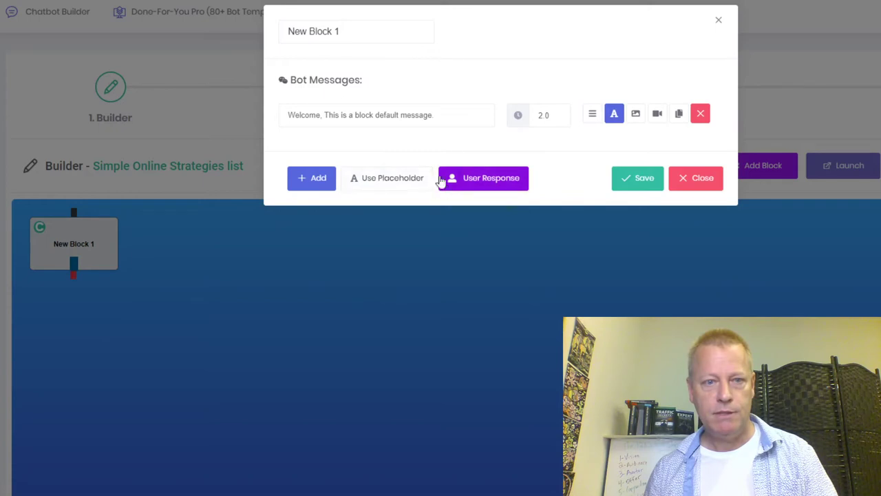
{"action": "left_click", "coordinate": [439, 116]}
{"action": "left_click_drag", "start_coordinate": [436, 115], "coordinate": [287, 121]}
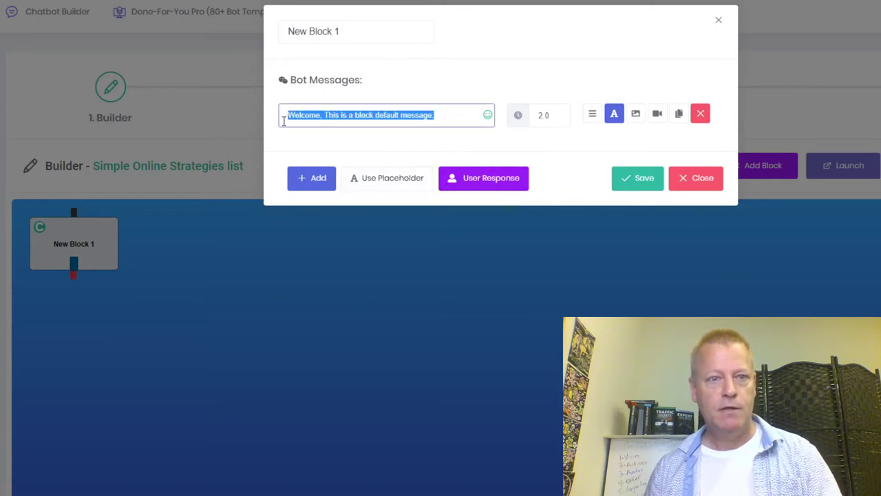
{"action": "type", "text": "Welcome to my b"}
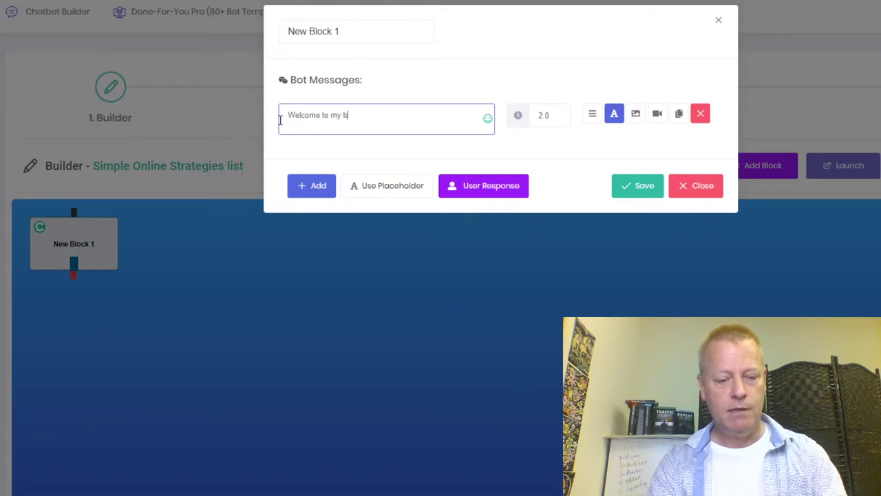
{"action": "left_click", "coordinate": [433, 160]}
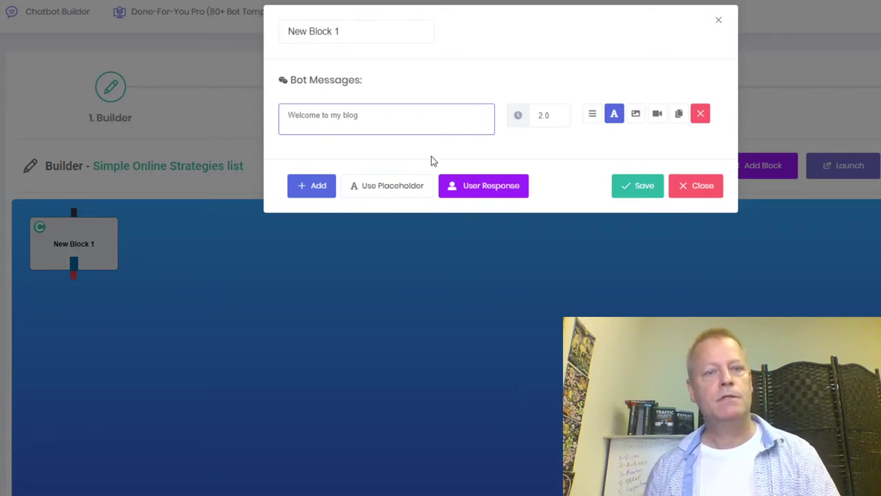
{"action": "left_click", "coordinate": [637, 196]}
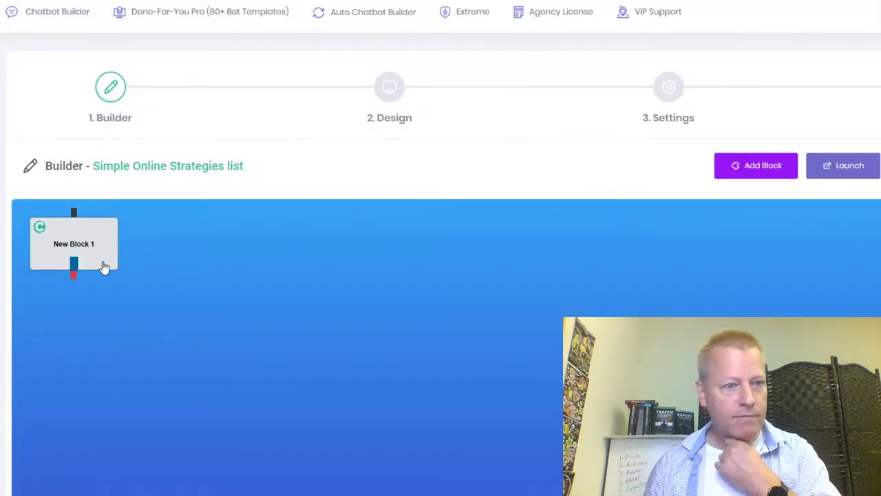
Rename New Block 1 to 'Welcome' and save it.
{"action": "left_click", "coordinate": [85, 252]}
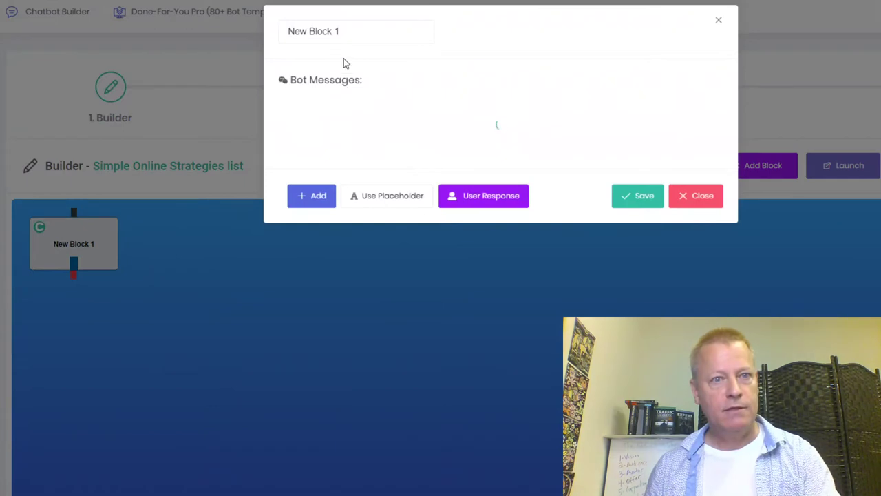
{"action": "left_click", "coordinate": [366, 29]}
{"action": "left_click_drag", "start_coordinate": [366, 29], "coordinate": [268, 39]}
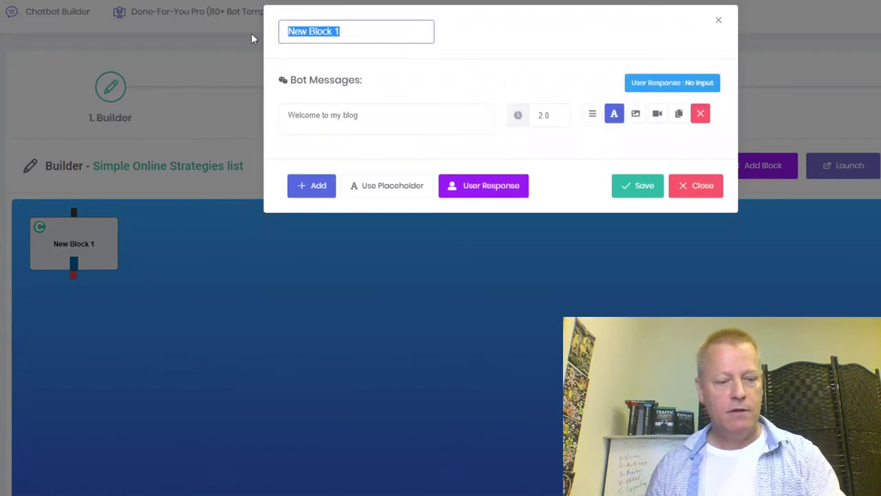
{"action": "type", "text": "Welcome"}
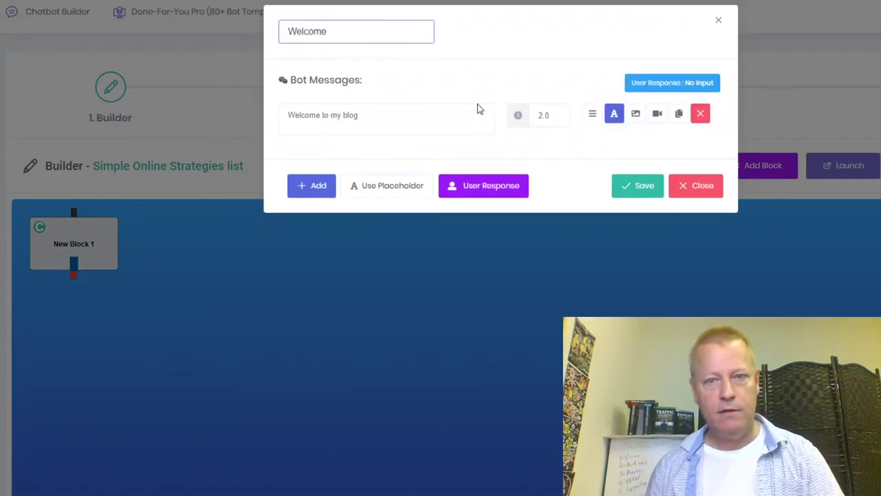
{"action": "left_click", "coordinate": [620, 194]}
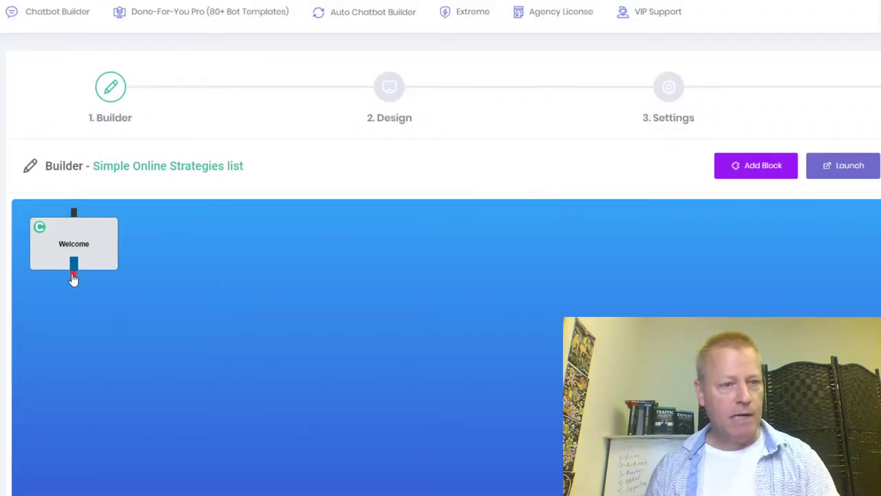
Add a second block, move it aside, and name it 'Question about online marketing'.
{"action": "left_click", "coordinate": [769, 168]}
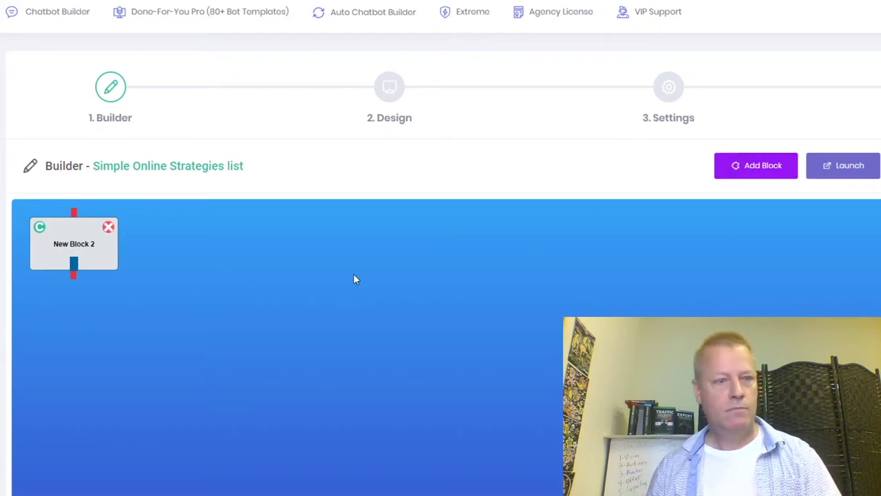
{"action": "left_click_drag", "start_coordinate": [101, 253], "coordinate": [219, 315]}
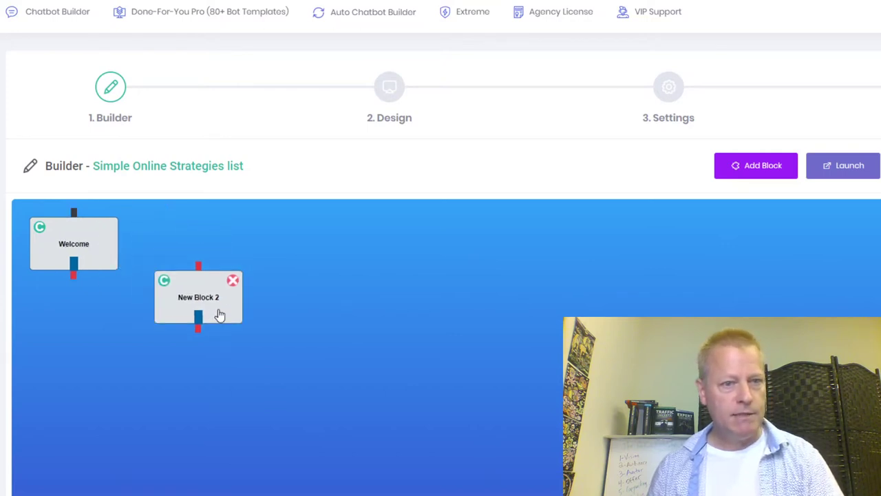
{"action": "double_click", "coordinate": [199, 303]}
{"action": "left_click", "coordinate": [343, 33]}
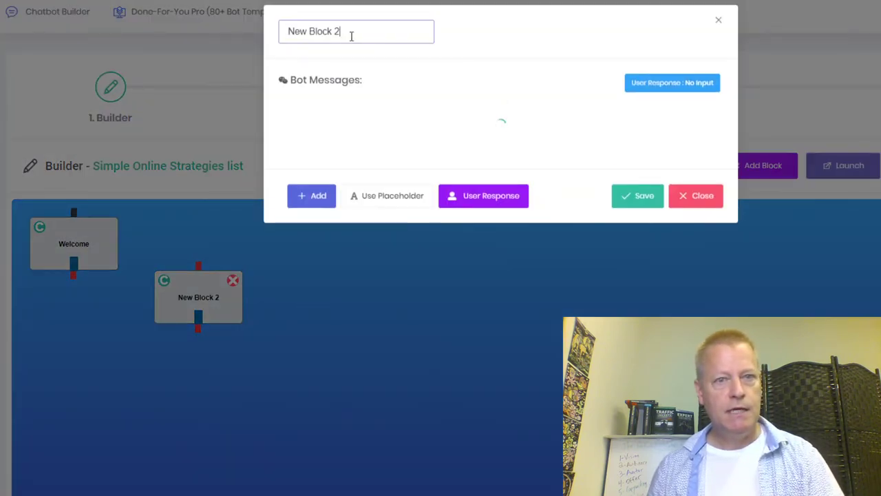
{"action": "left_click_drag", "start_coordinate": [362, 31], "coordinate": [262, 34]}
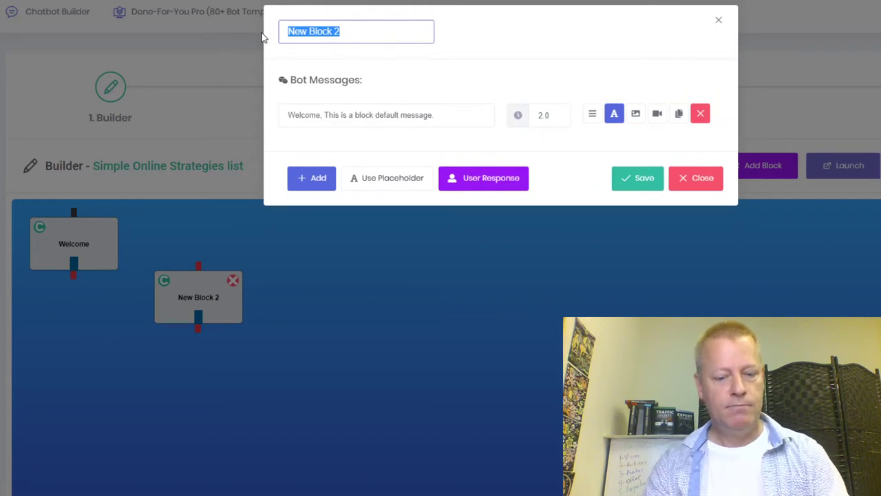
{"action": "type", "text": "Question"}
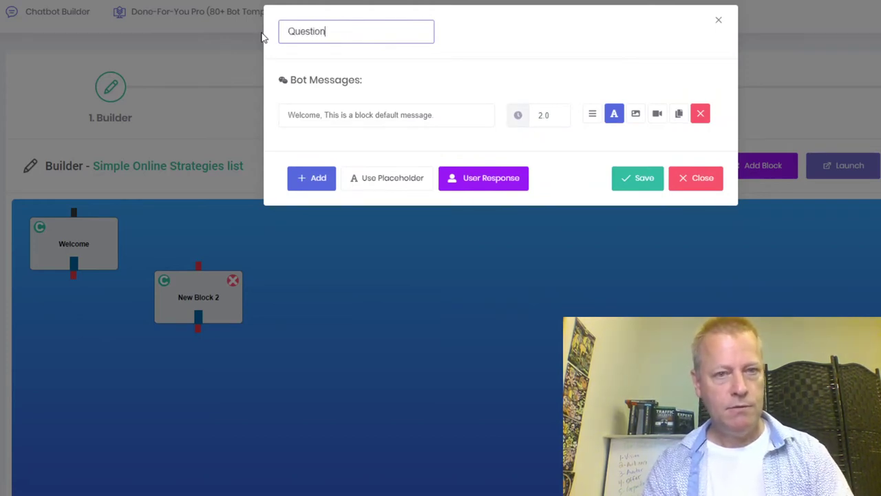
{"action": "type", "text": " about online"}
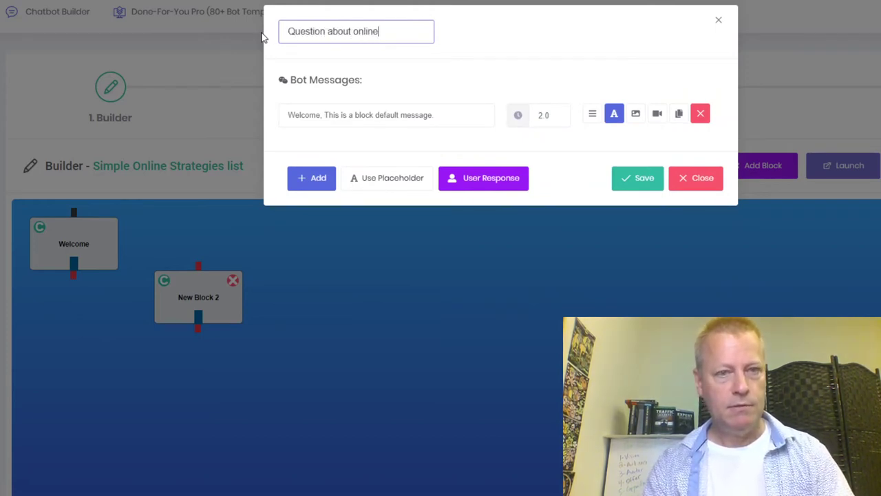
{"action": "type", "text": " marketing"}
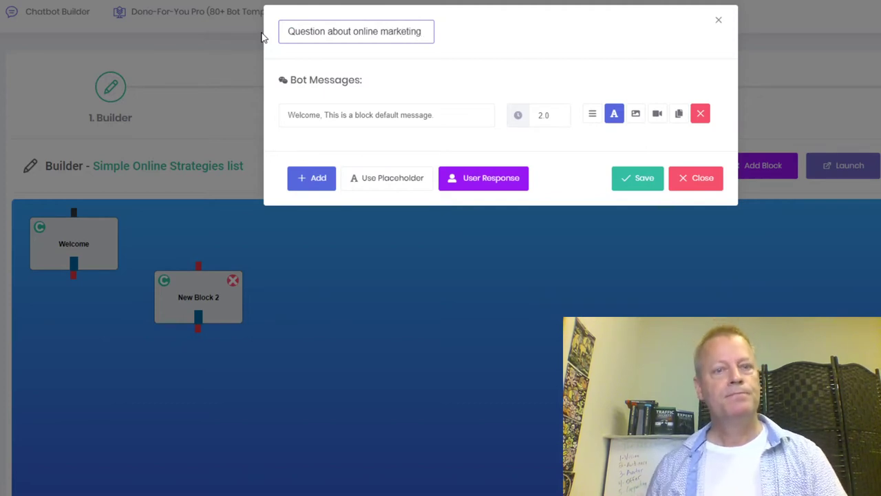
Set its message to 'Are you looking to grow your business online?', save, and add New Block 3.
{"action": "left_click", "coordinate": [356, 115]}
{"action": "left_click_drag", "start_coordinate": [451, 115], "coordinate": [223, 119]}
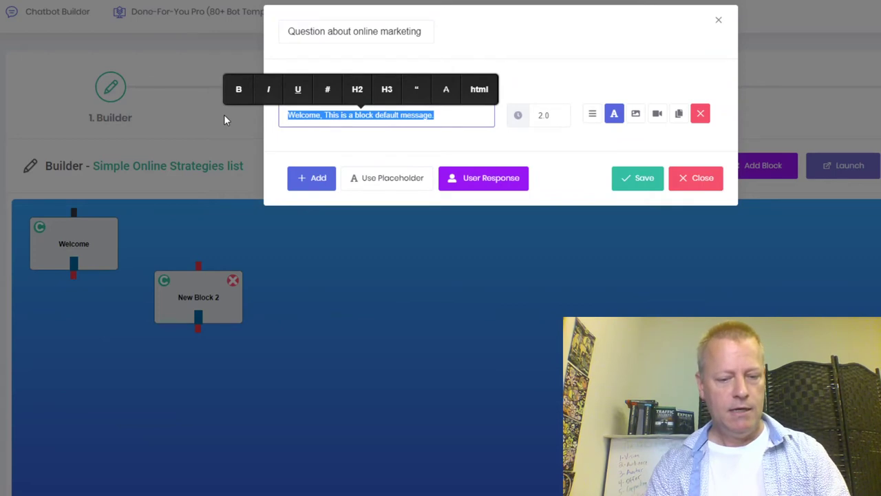
{"action": "key", "text": "BackSpace"}
{"action": "type", "text": "Are you looking to grow your business on"}
{"action": "type", "text": "line?"}
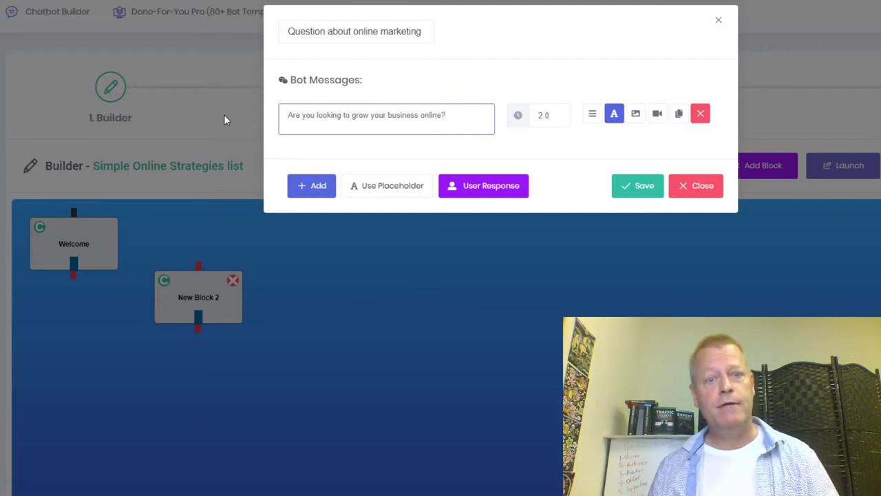
{"action": "left_click", "coordinate": [638, 186]}
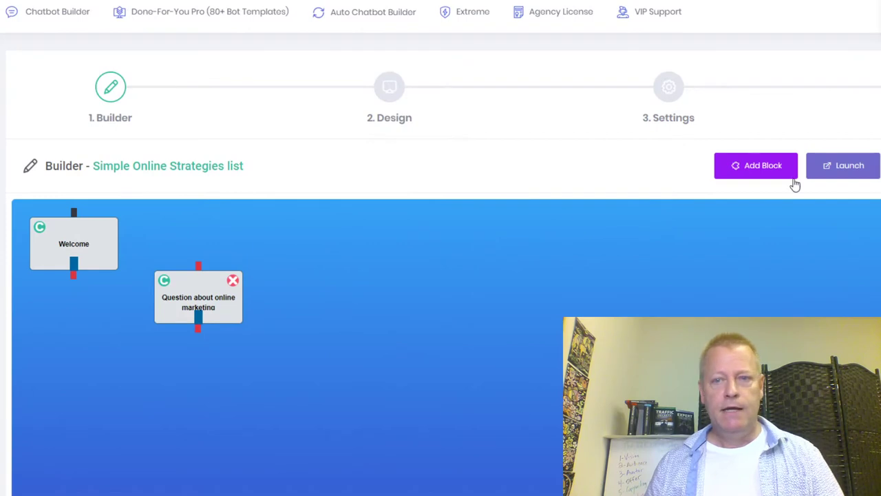
{"action": "left_click", "coordinate": [793, 177]}
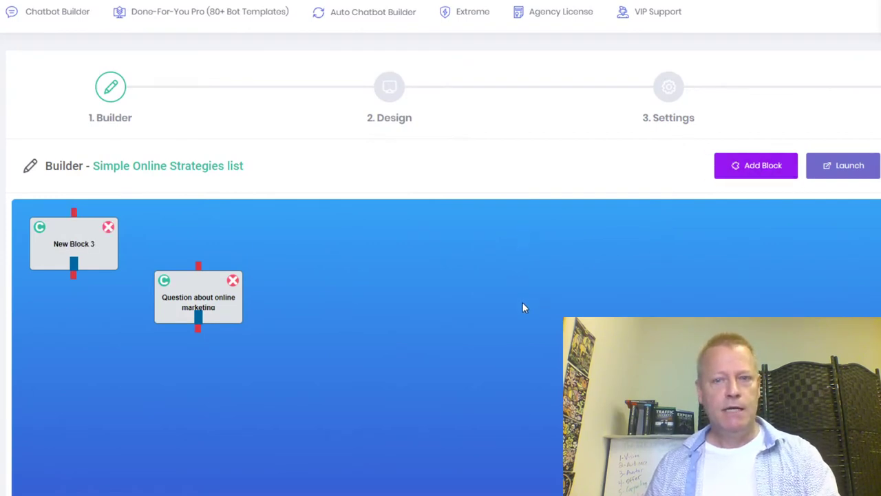
Spread the blocks apart and rename New Block 3 to 'Yes online building'.
{"action": "left_click_drag", "start_coordinate": [97, 252], "coordinate": [218, 247]}
{"action": "left_click_drag", "start_coordinate": [78, 273], "coordinate": [466, 255]}
{"action": "left_click_drag", "start_coordinate": [223, 254], "coordinate": [111, 260]}
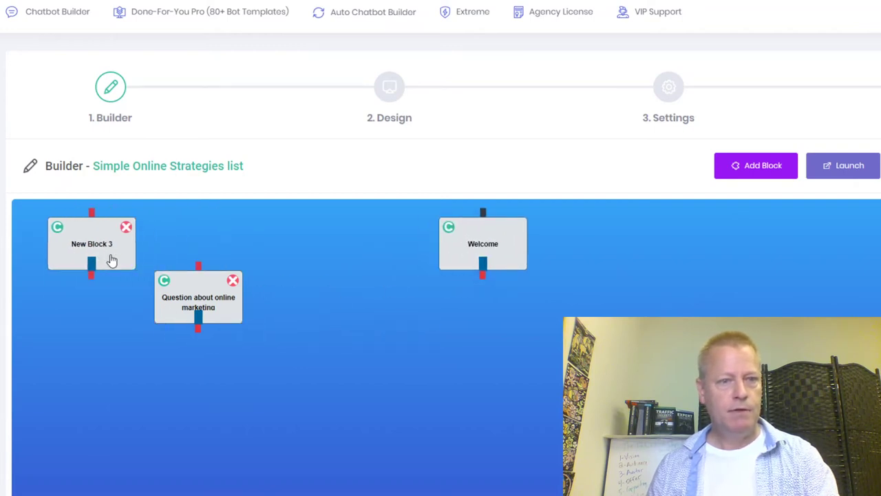
{"action": "double_click", "coordinate": [99, 253]}
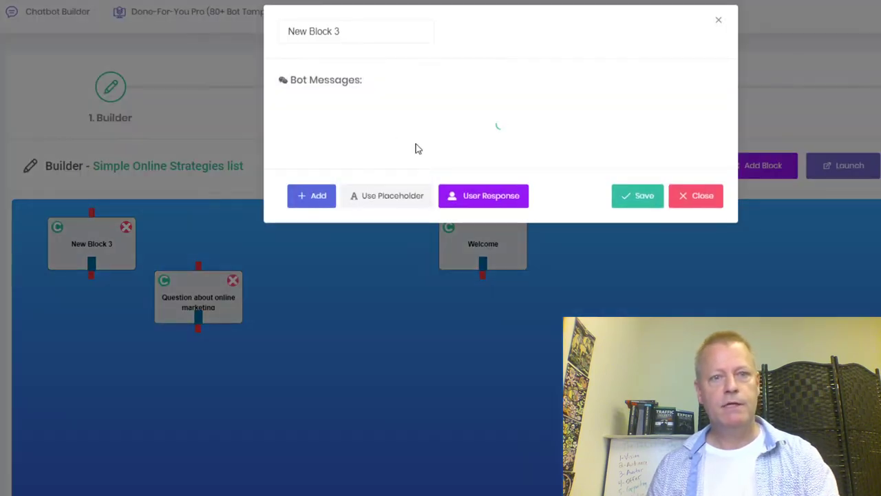
{"action": "left_click_drag", "start_coordinate": [348, 41], "coordinate": [249, 45]}
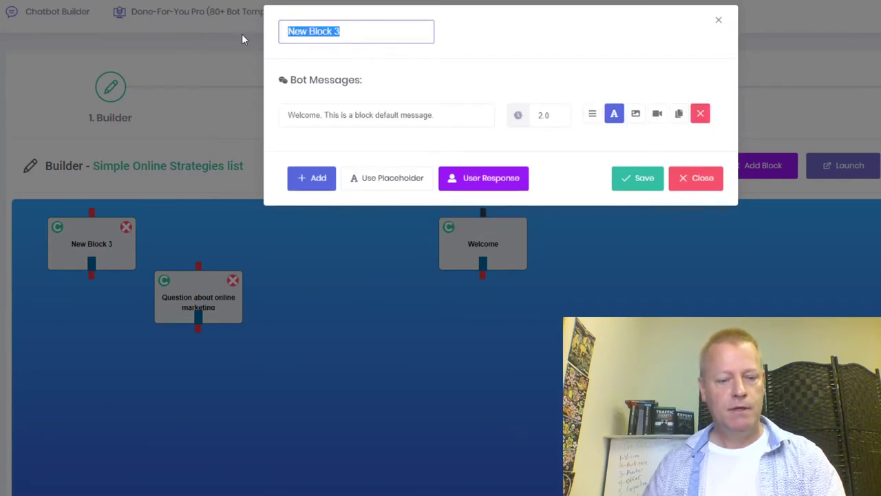
{"action": "type", "text": "Yes online building"}
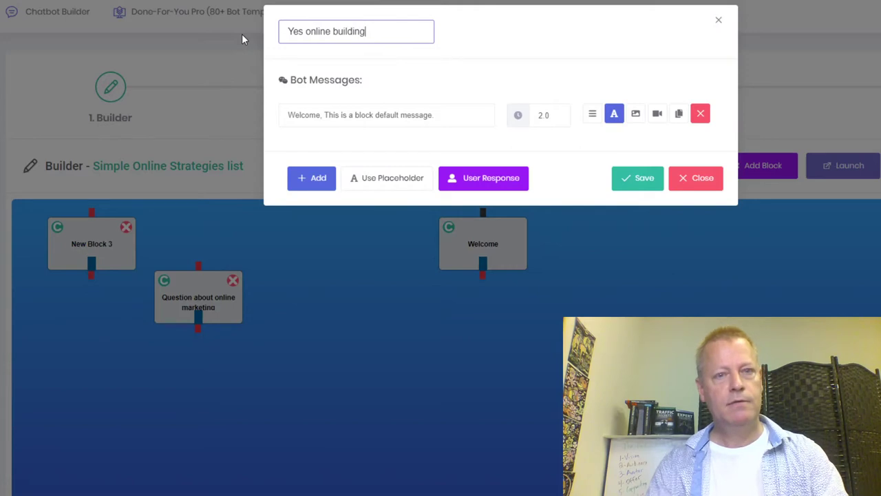
Write a thank-you message offering the free top 10 Simple Online strategies eBook, save, and place the block below Welcome.
{"action": "left_click", "coordinate": [462, 115]}
{"action": "left_click_drag", "start_coordinate": [463, 116], "coordinate": [256, 122]}
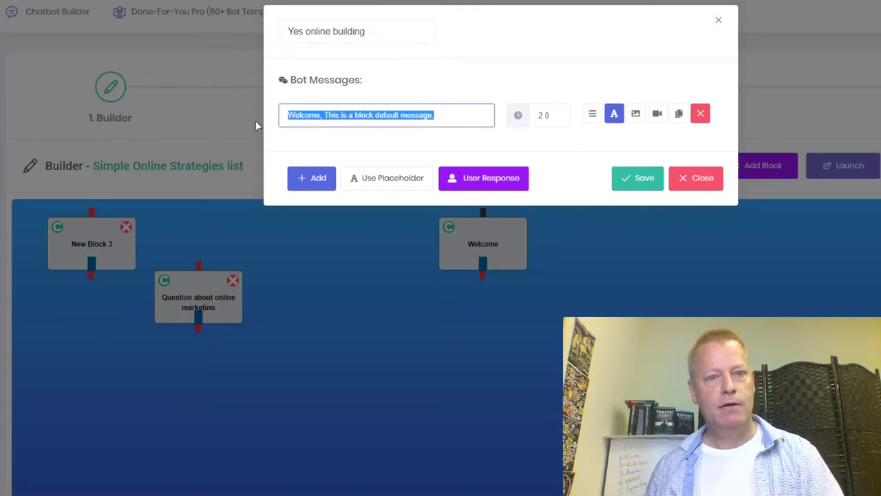
{"action": "type", "text": "Awe"}
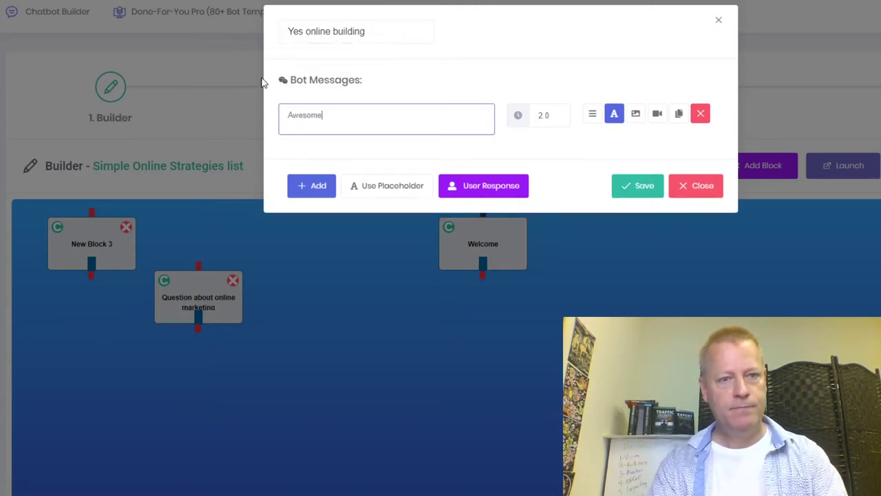
{"action": "type", "text": "soo"}
{"action": "key", "text": "BackSpace"}
{"action": "type", "text": "me"}
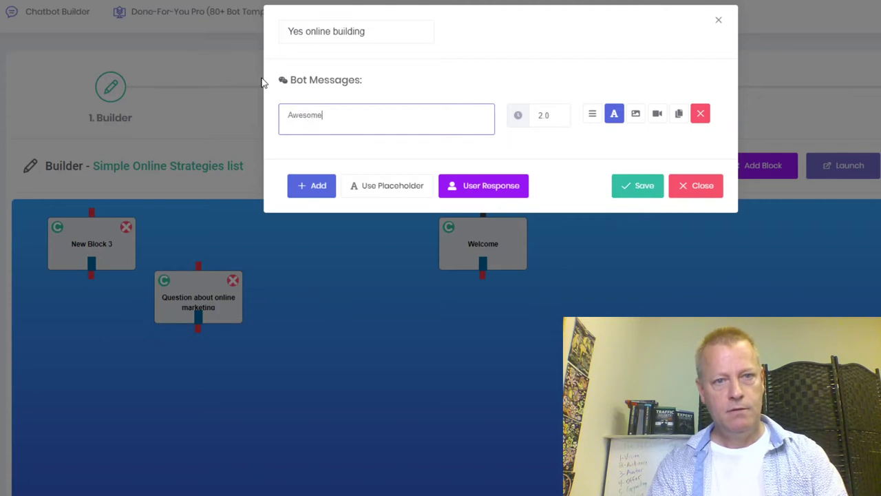
{"action": "type", "text": ", thanks for your int"}
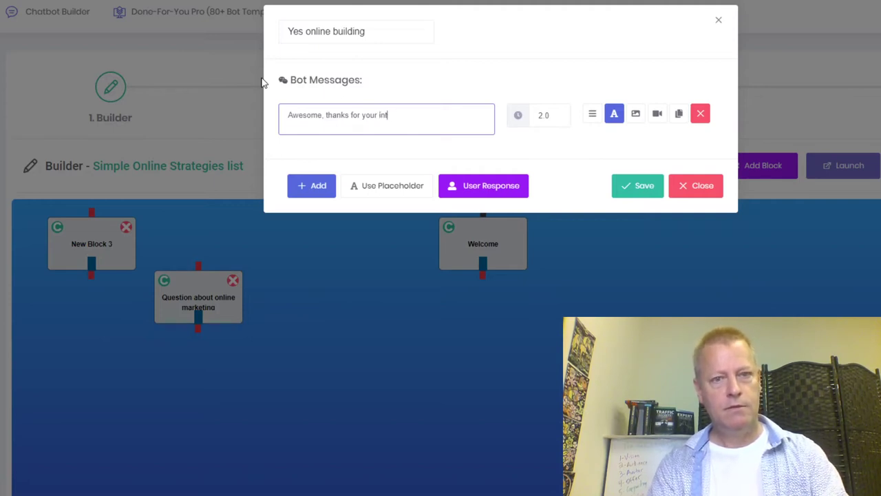
{"action": "type", "text": "in my"}
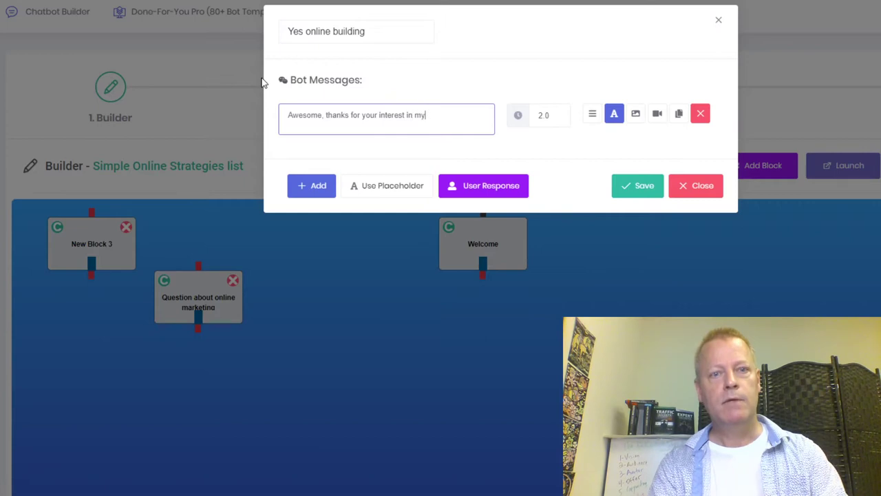
{"action": "type", "text": " blog."}
{"action": "key", "text": "Return"}
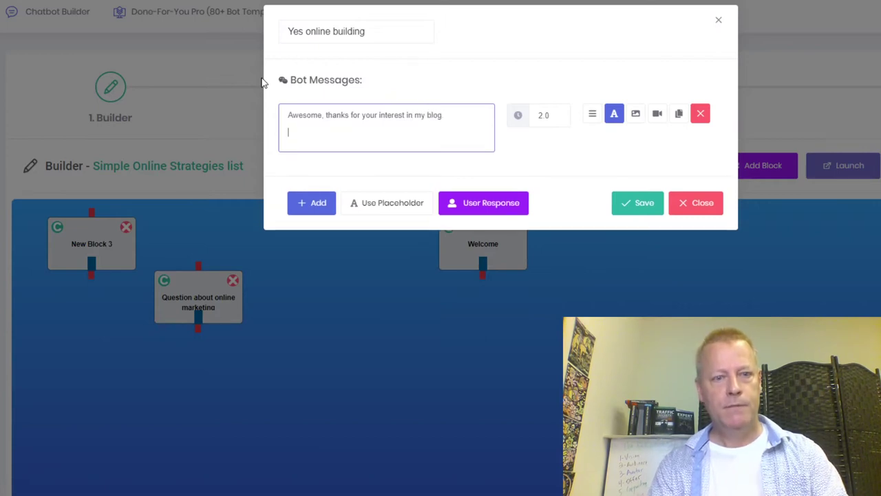
{"action": "type", "text": "Would you like my free e"}
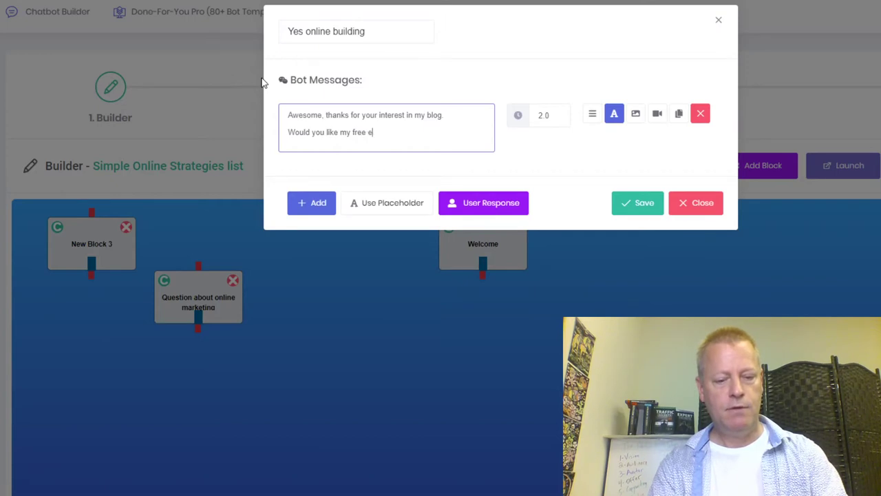
{"action": "type", "text": "Book on the top 10 "}
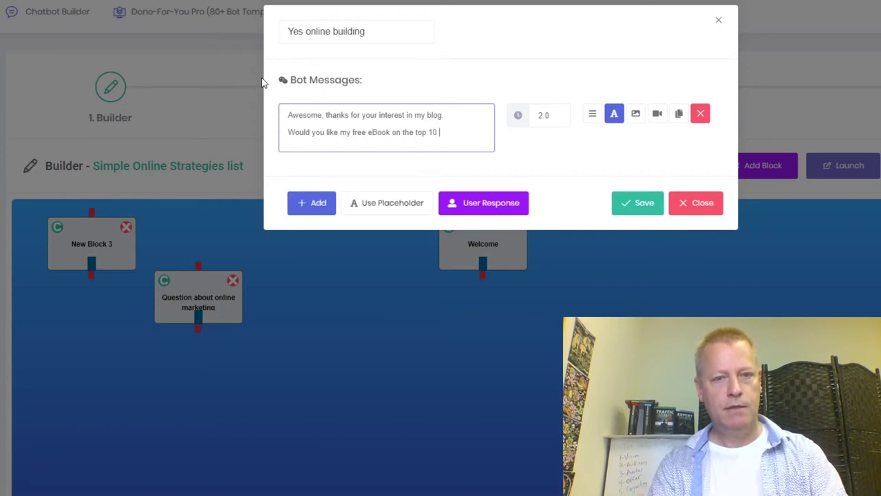
{"action": "type", "text": "Simple Onl"}
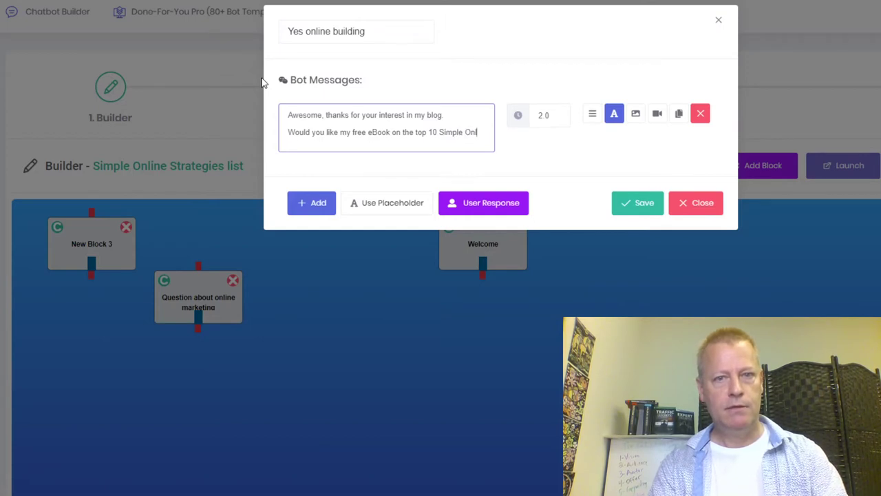
{"action": "type", "text": "ine strategie"}
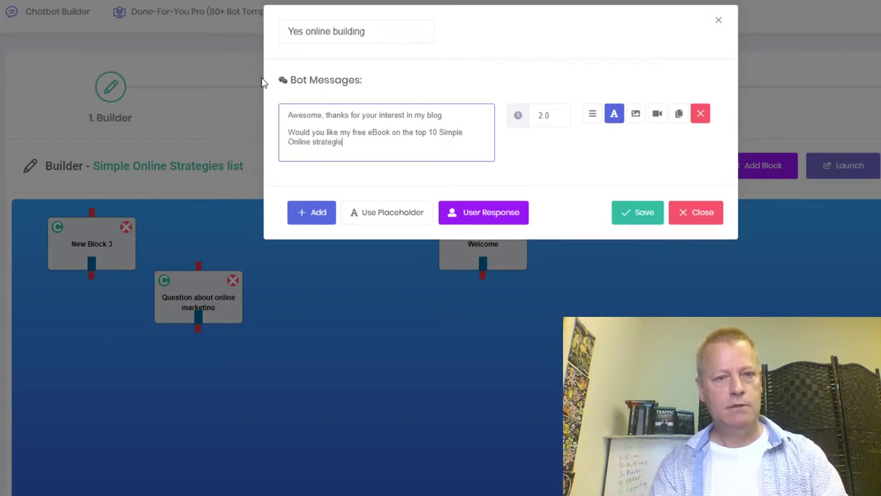
{"action": "type", "text": "s to attract customers to you?"}
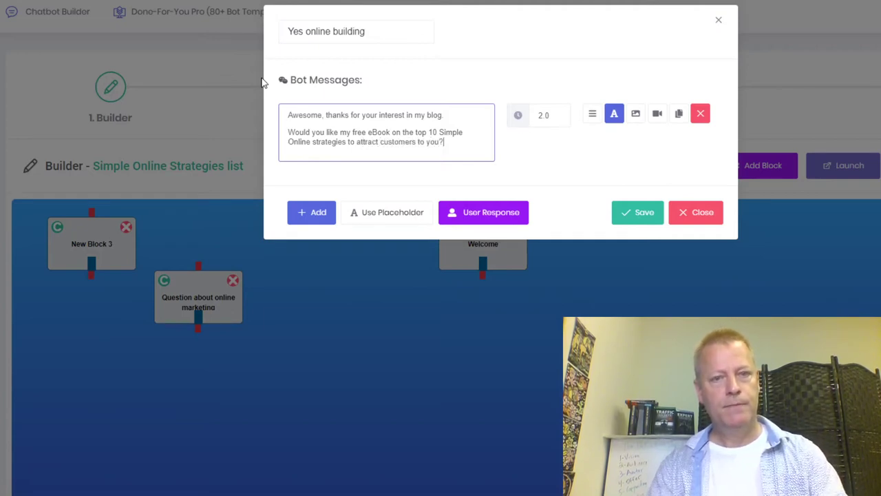
{"action": "left_click", "coordinate": [642, 212]}
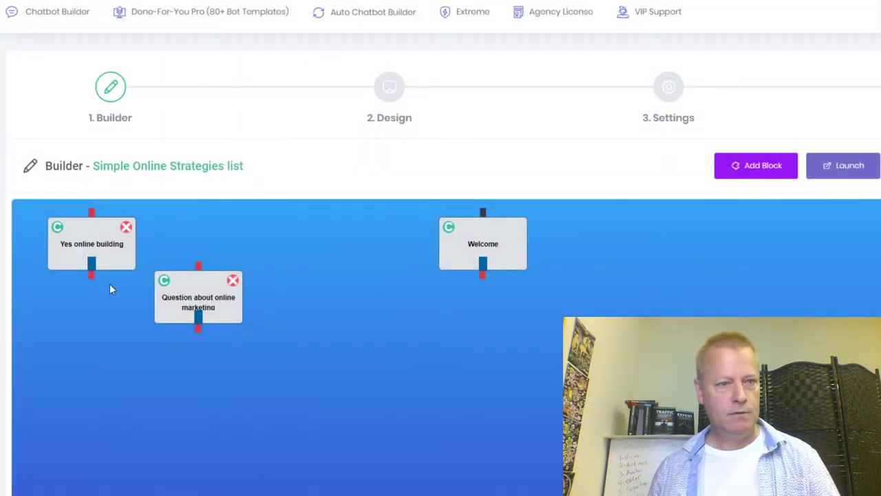
{"action": "left_click_drag", "start_coordinate": [94, 252], "coordinate": [467, 375]}
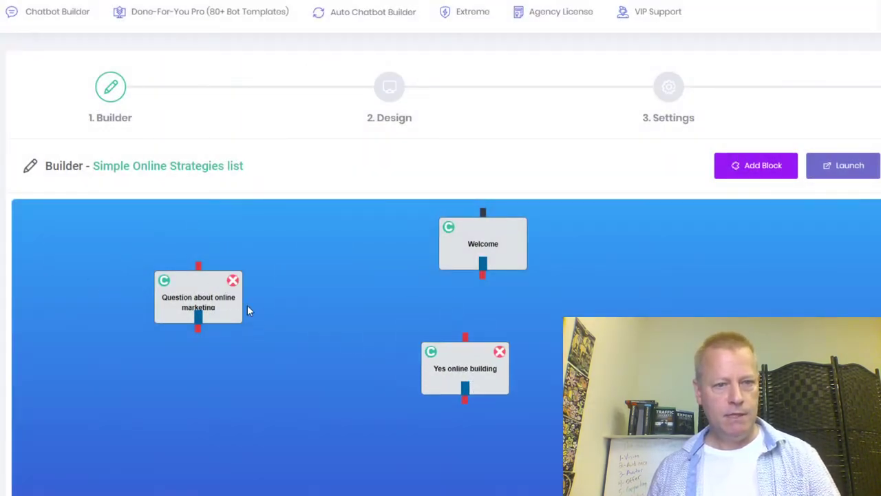
Connect the Welcome block to the Question about online marketing block and save it.
{"action": "left_click_drag", "start_coordinate": [222, 305], "coordinate": [489, 333]}
{"action": "left_click_drag", "start_coordinate": [455, 297], "coordinate": [525, 316]}
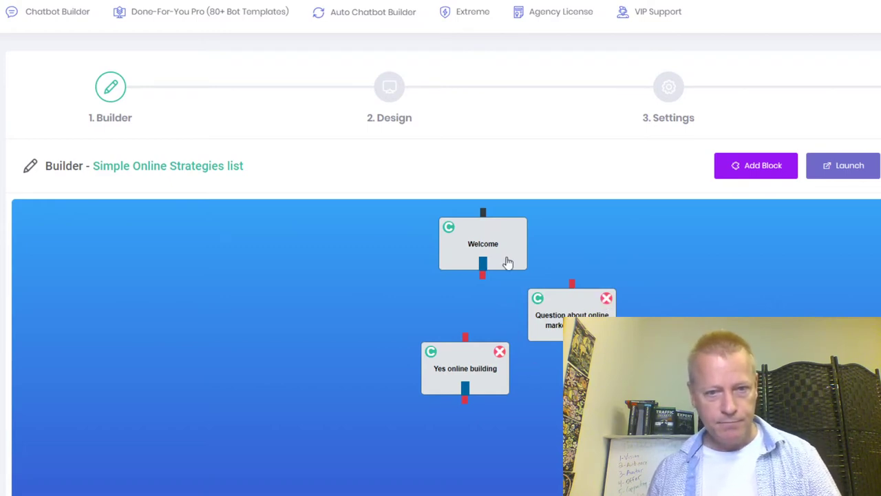
{"action": "mouse_move", "coordinate": [482, 277]}
{"action": "left_mouse_down"}
{"action": "mouse_move", "coordinate": [575, 298]}
{"action": "mouse_move", "coordinate": [573, 259]}
{"action": "left_mouse_up"}
{"action": "double_click", "coordinate": [562, 299]}
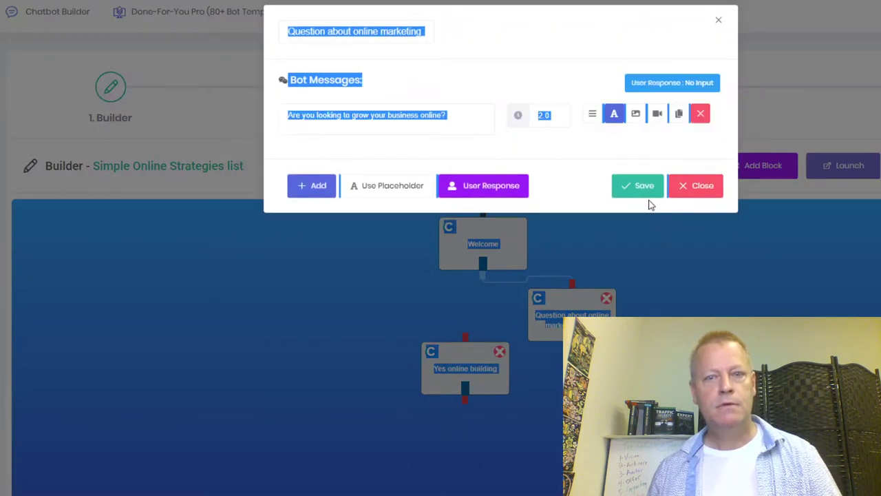
{"action": "left_click", "coordinate": [640, 186]}
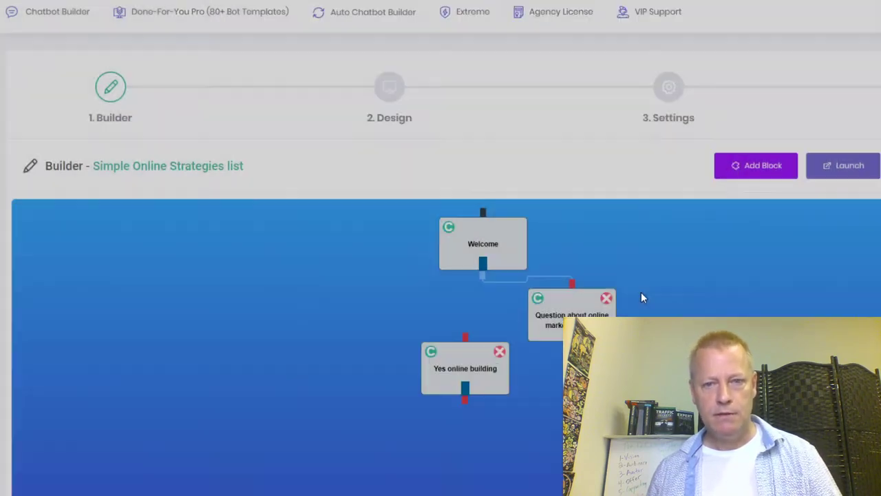
Delete the duplicated question block and line the original up under Welcome.
{"action": "left_click_drag", "start_coordinate": [575, 314], "coordinate": [733, 283]}
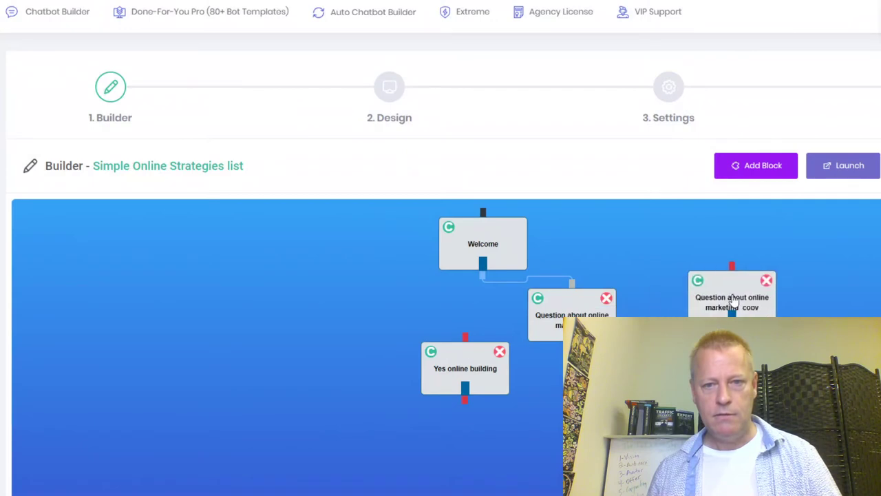
{"action": "left_click_drag", "start_coordinate": [613, 322], "coordinate": [329, 340]}
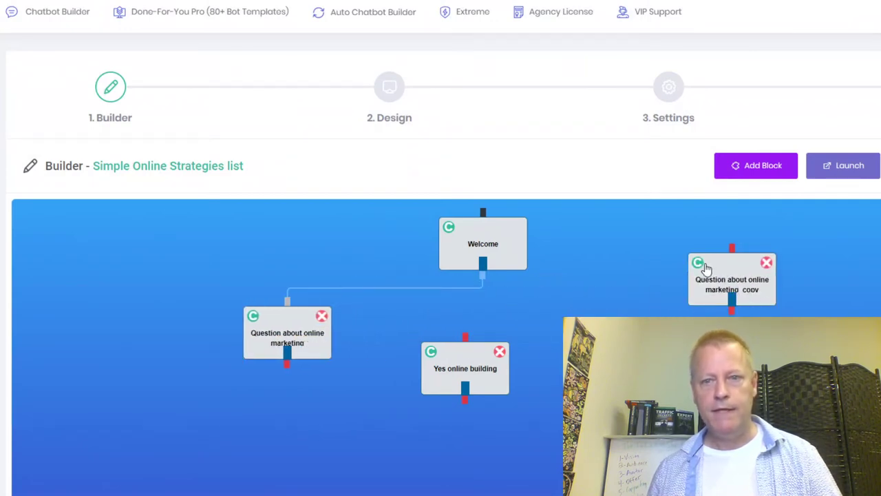
{"action": "left_click", "coordinate": [766, 263]}
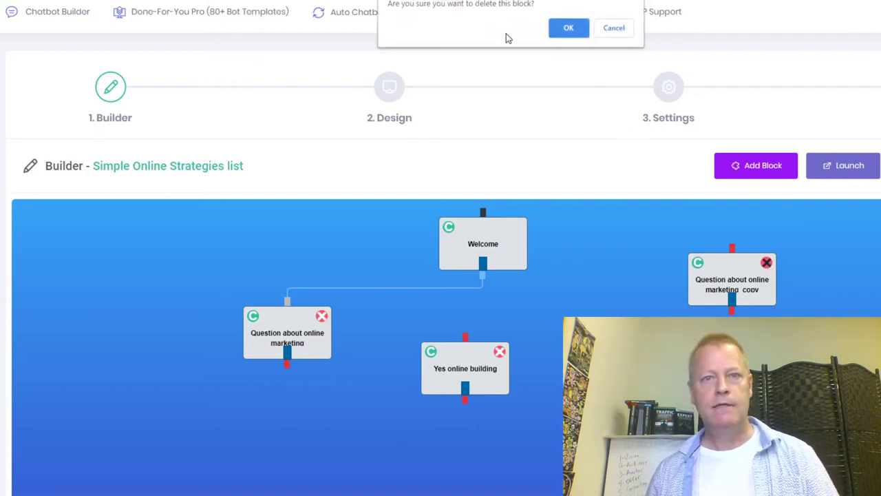
{"action": "left_click", "coordinate": [568, 29]}
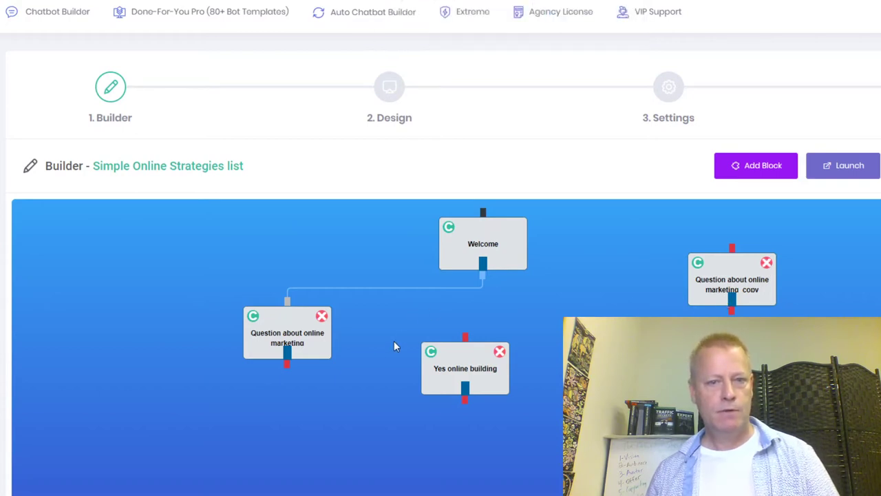
{"action": "left_click_drag", "start_coordinate": [290, 349], "coordinate": [330, 360]}
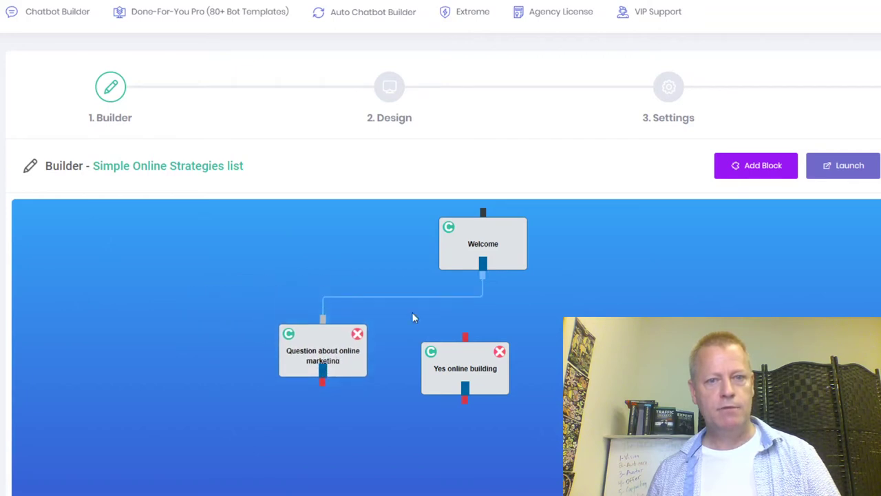
{"action": "left_click_drag", "start_coordinate": [503, 257], "coordinate": [487, 258]}
Keep the Welcome block's user response as No Input and save the block.
{"action": "double_click", "coordinate": [478, 250]}
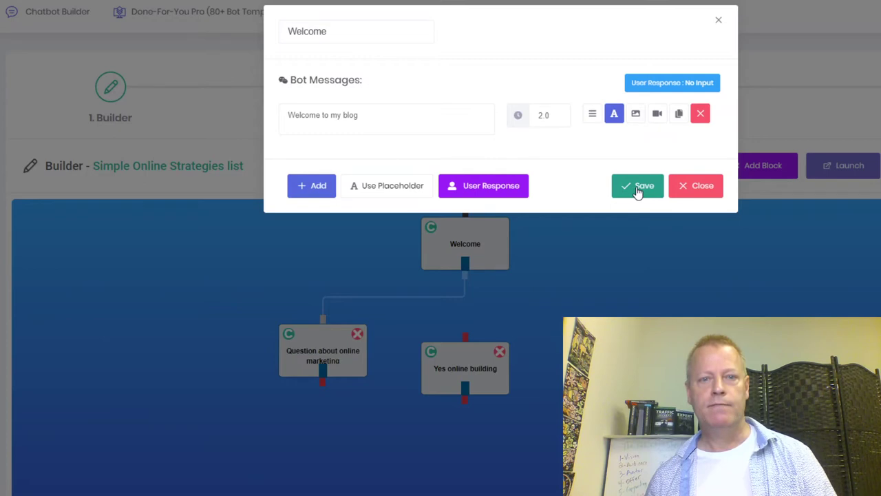
{"action": "left_click", "coordinate": [504, 190]}
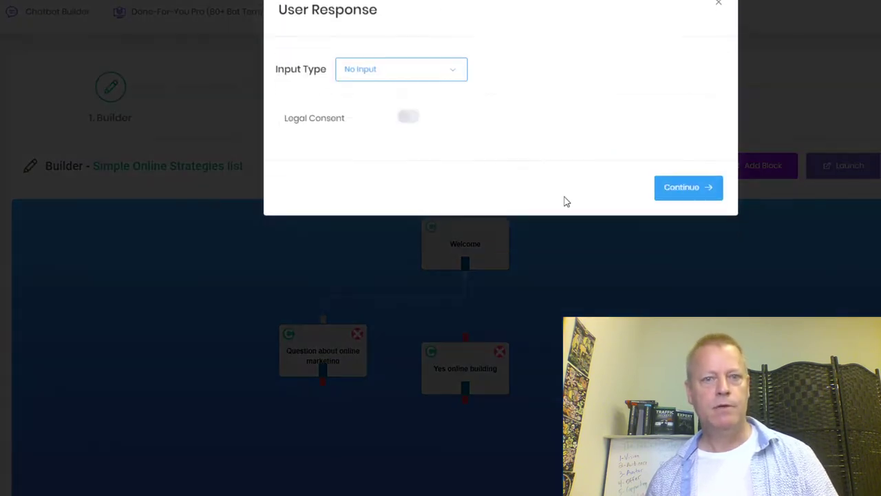
{"action": "left_click", "coordinate": [454, 90]}
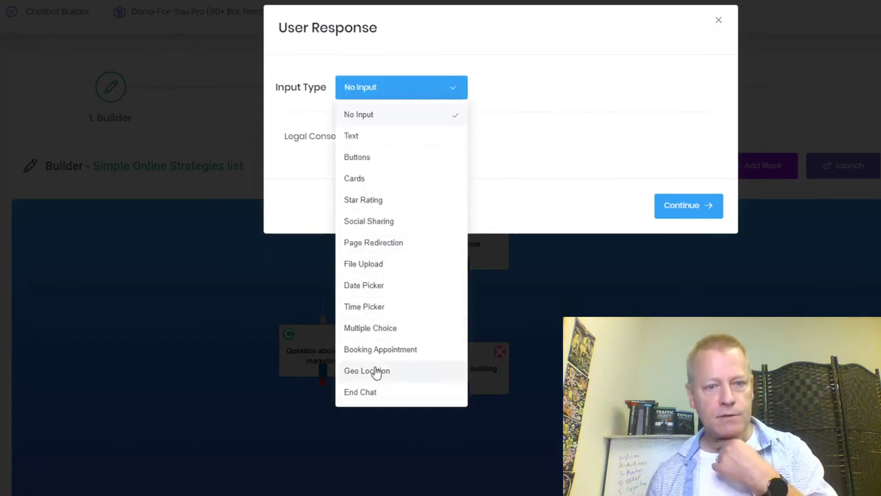
{"action": "left_click", "coordinate": [530, 181]}
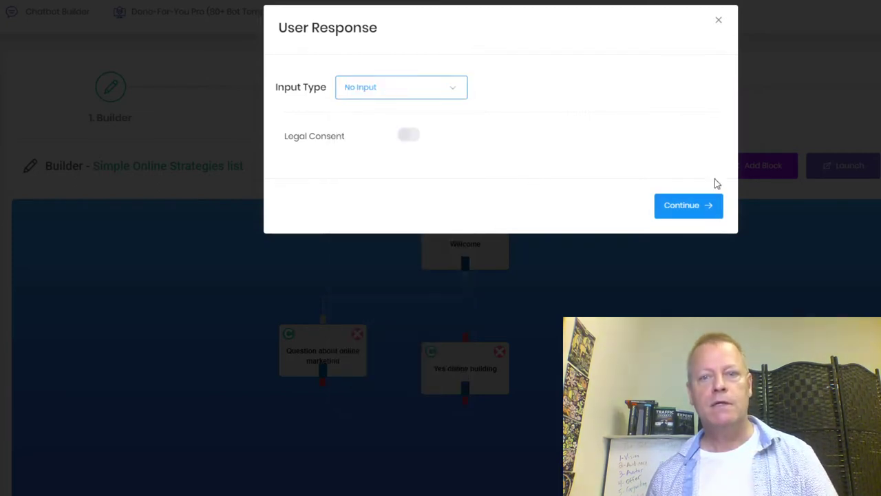
{"action": "left_click", "coordinate": [718, 21]}
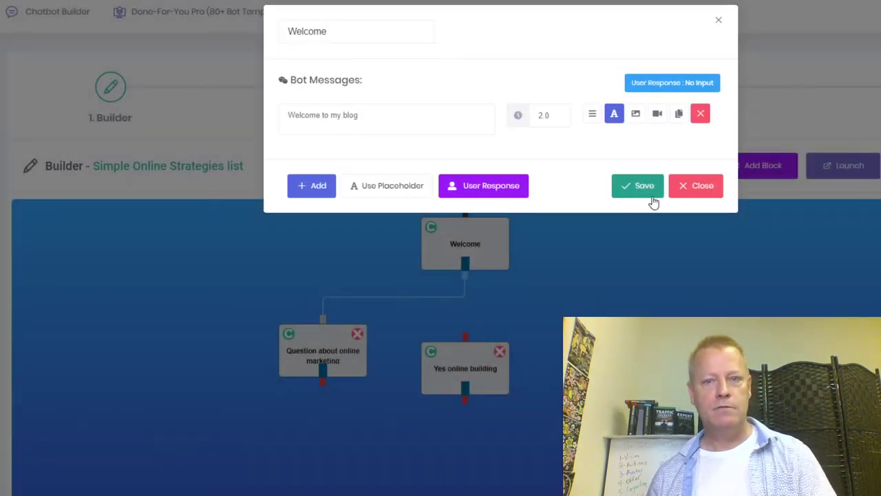
{"action": "left_click", "coordinate": [645, 190]}
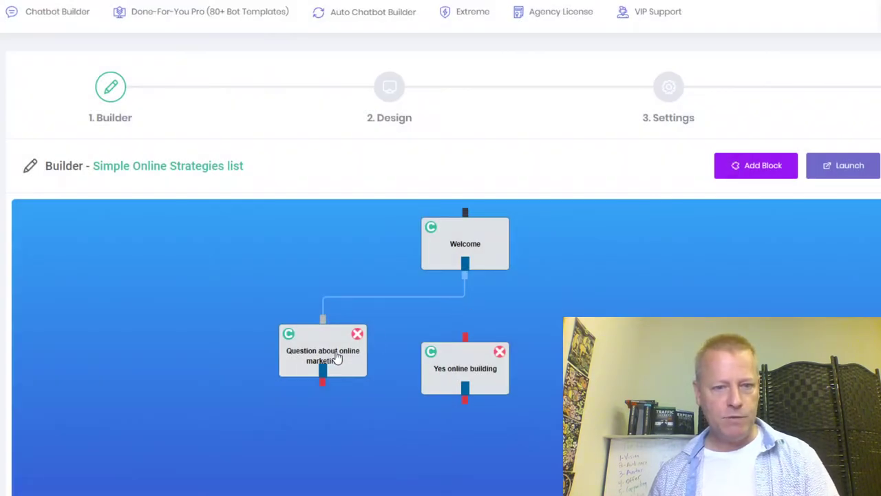
Set the Question about online marketing block's user response input type to Buttons.
{"action": "left_click_drag", "start_coordinate": [472, 383], "coordinate": [508, 419]}
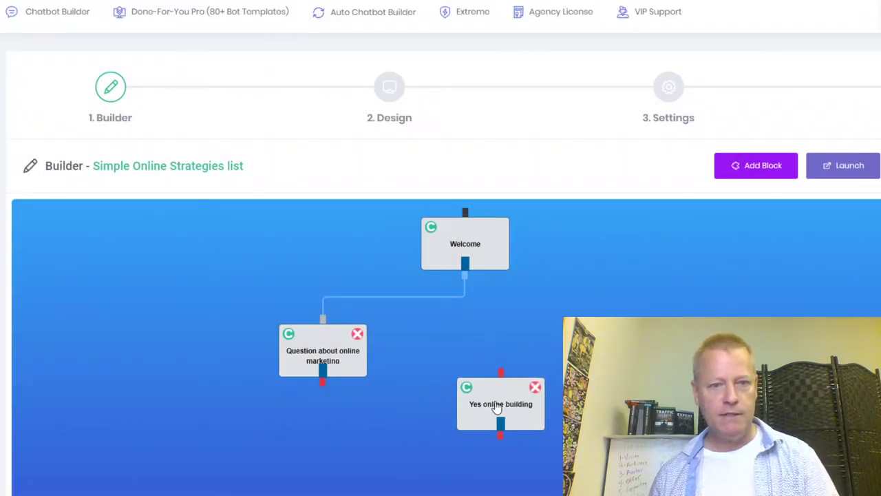
{"action": "left_click", "coordinate": [331, 369]}
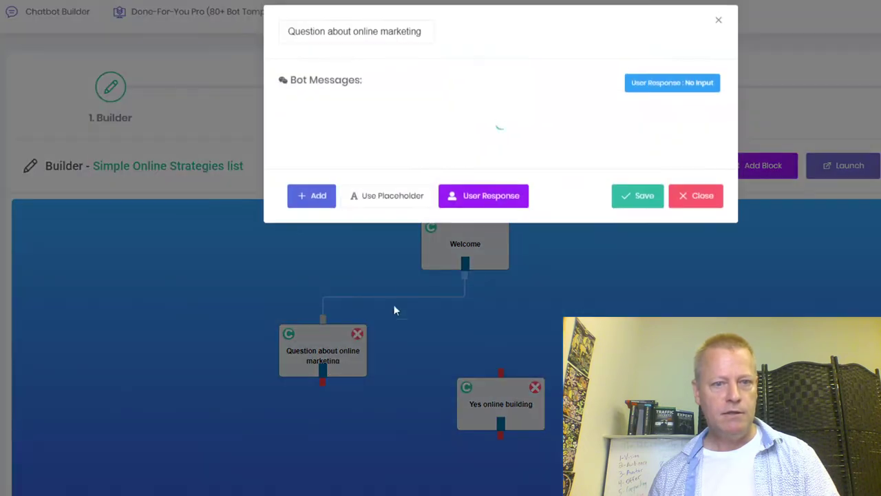
{"action": "left_click", "coordinate": [515, 195]}
{"action": "left_click", "coordinate": [449, 90]}
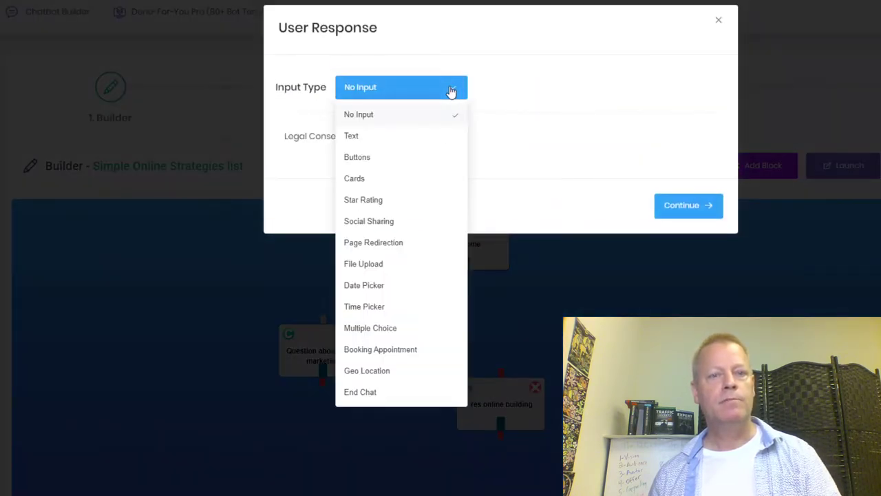
{"action": "left_click", "coordinate": [411, 160]}
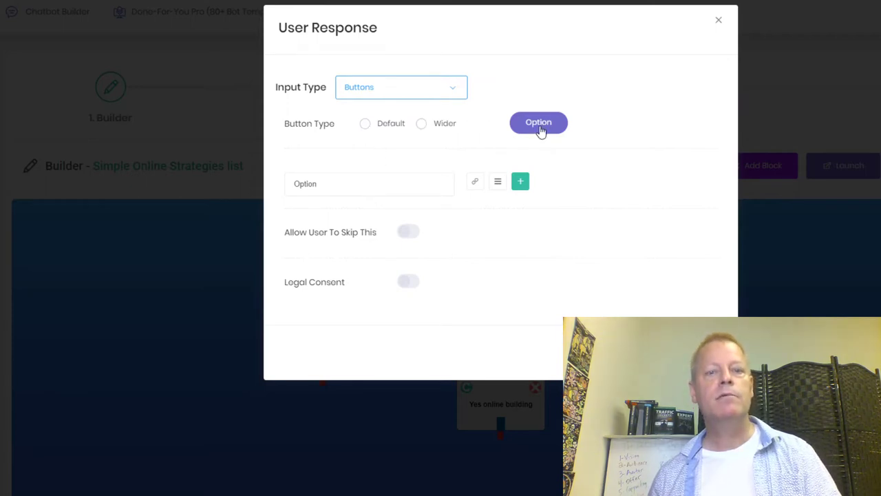
Add two answer buttons labelled 'Yes' and 'Just browsing'.
{"action": "left_click_drag", "start_coordinate": [400, 183], "coordinate": [252, 192]}
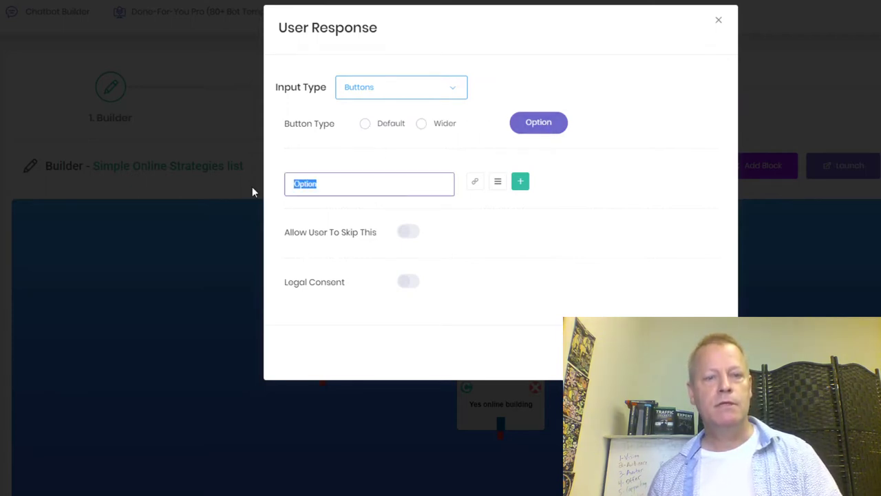
{"action": "type", "text": "Yes"}
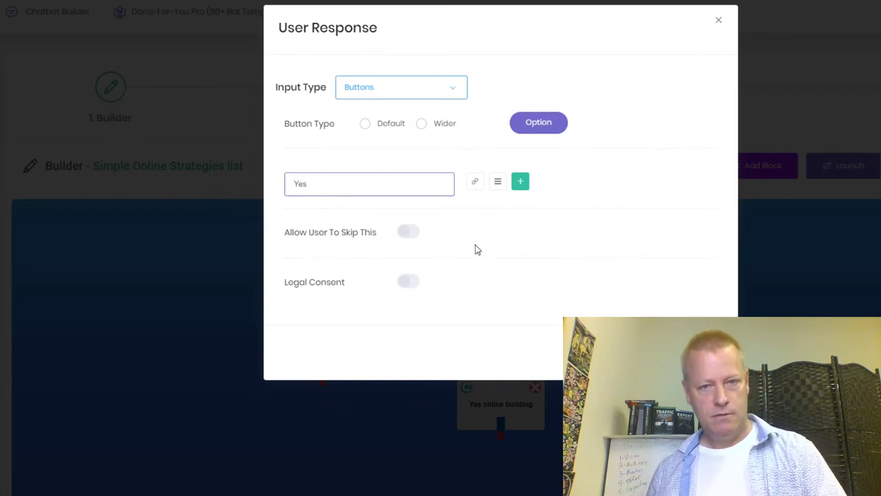
{"action": "left_click", "coordinate": [520, 182]}
{"action": "left_click", "coordinate": [392, 224]}
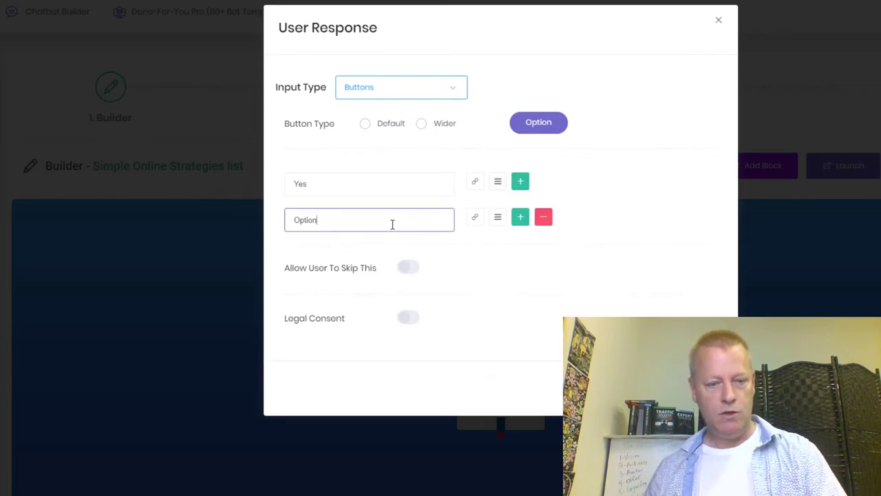
{"action": "key", "text": "BackSpace"}
{"action": "key", "text": "BackSpace"}
{"action": "key", "text": "BackSpace"}
{"action": "key", "text": "BackSpace"}
{"action": "type", "text": "N"}
{"action": "type", "text": "Just "}
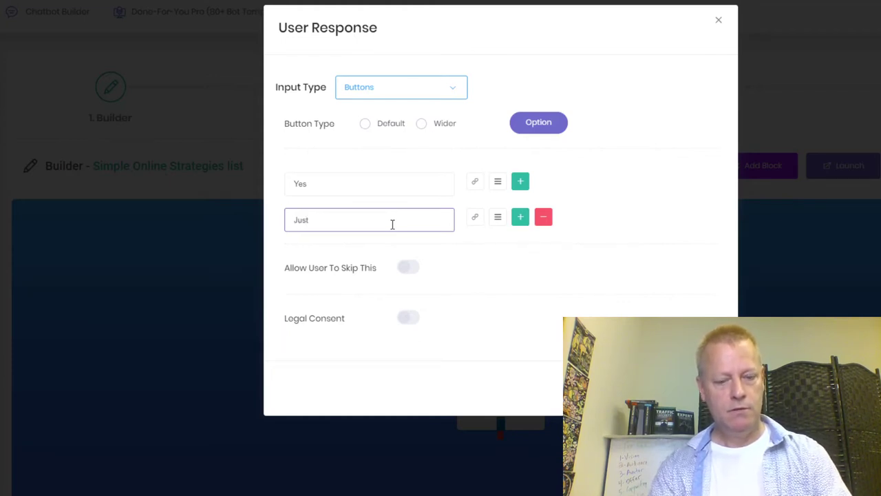
{"action": "type", "text": "browsing"}
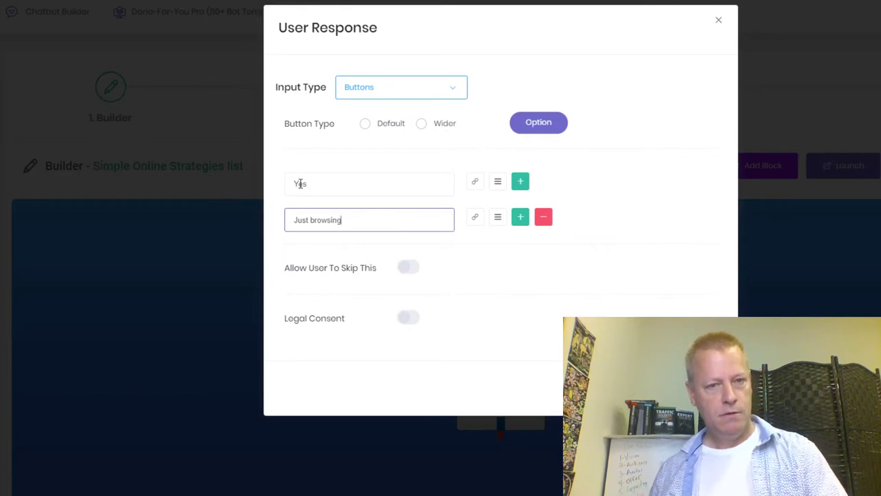
Relabel the first button 'Yes, absolutely!', confirm the buttons, and save the block.
{"action": "left_click", "coordinate": [306, 182]}
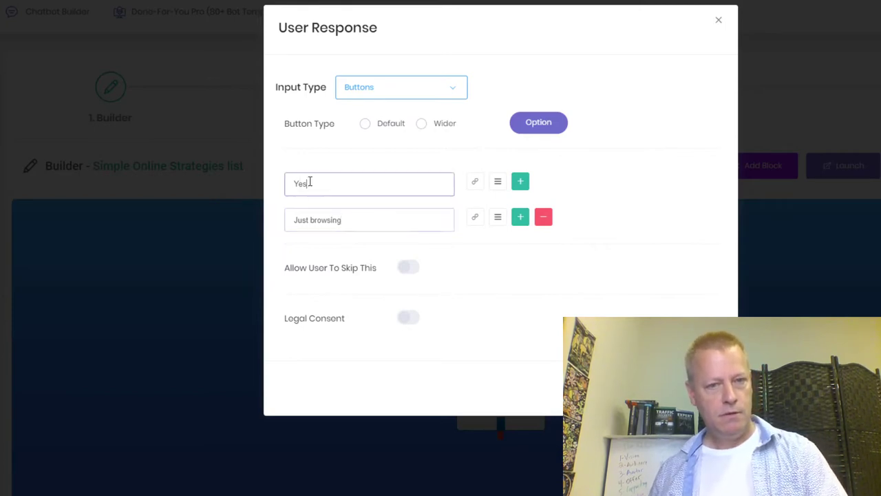
{"action": "type", "text": "Yes, a"}
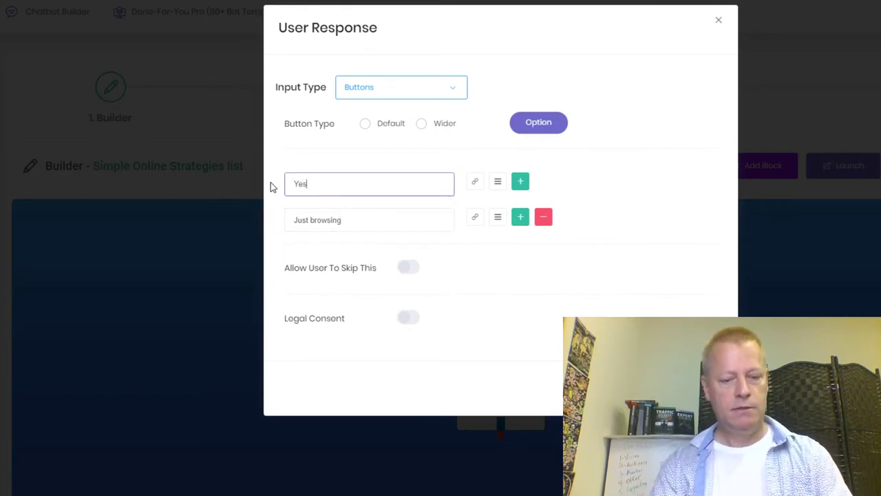
{"action": "type", "text": "bsolu"}
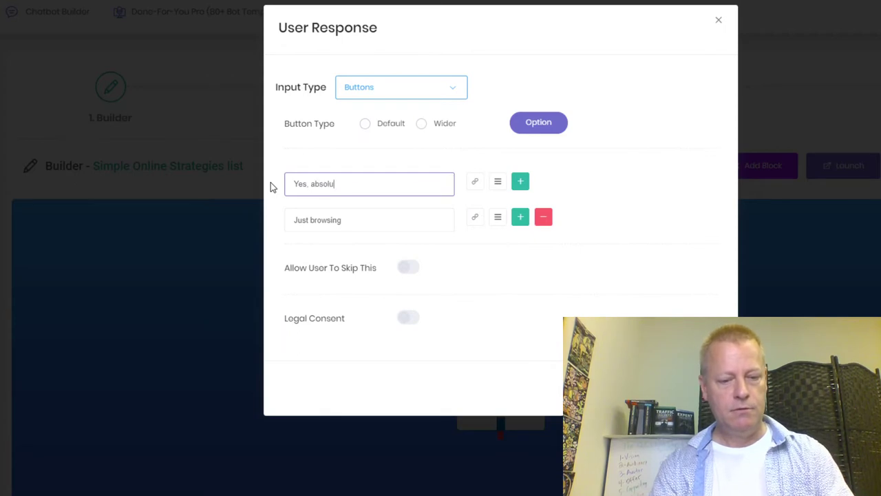
{"action": "type", "text": "tely!"}
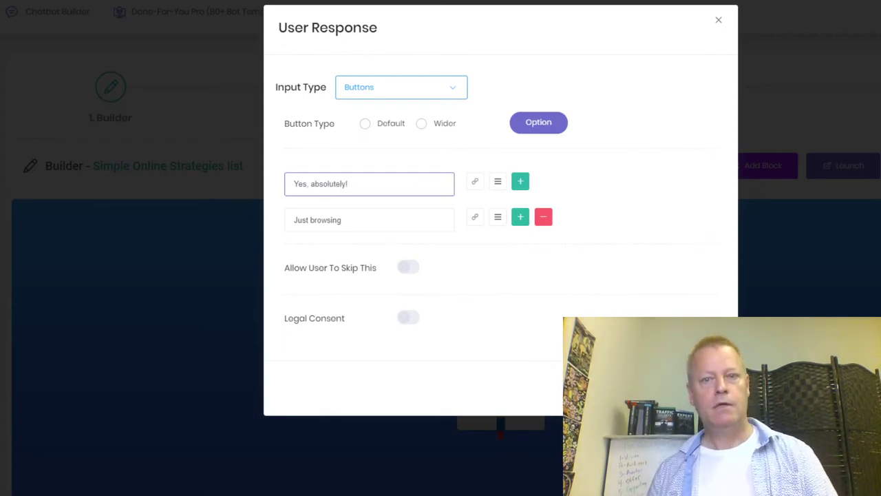
{"action": "left_click", "coordinate": [597, 288]}
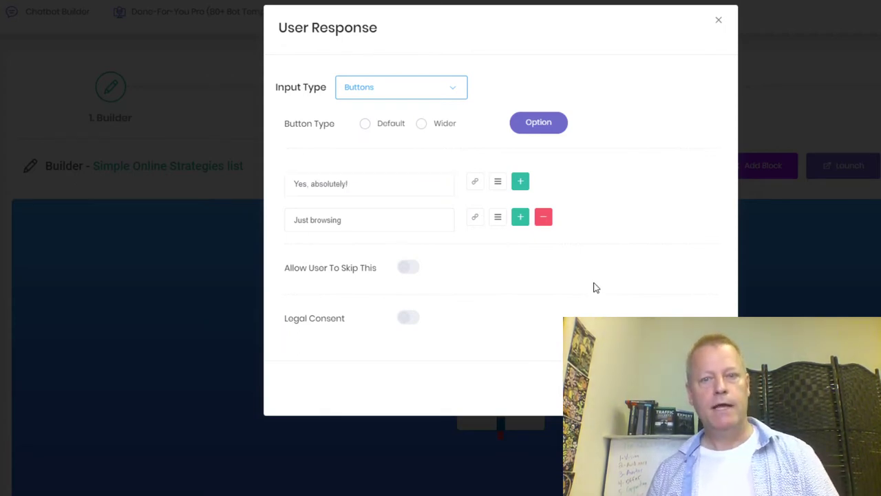
{"action": "left_click", "coordinate": [382, 191]}
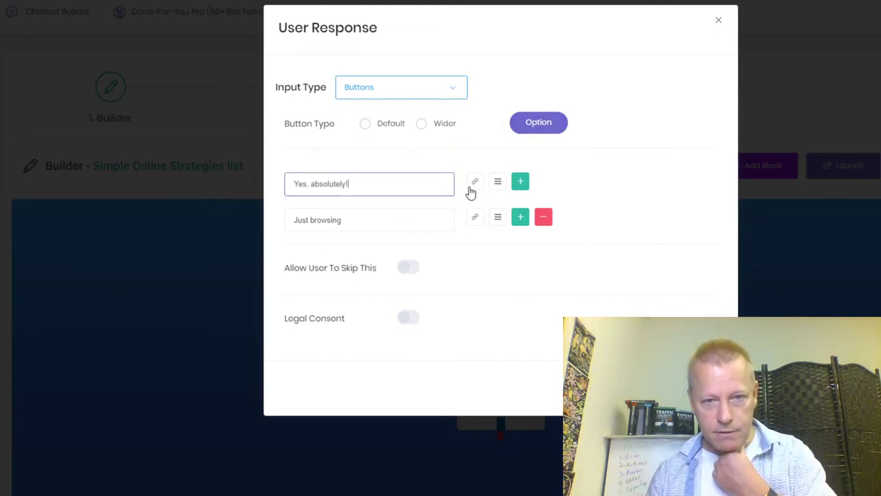
{"action": "left_click", "coordinate": [474, 182]}
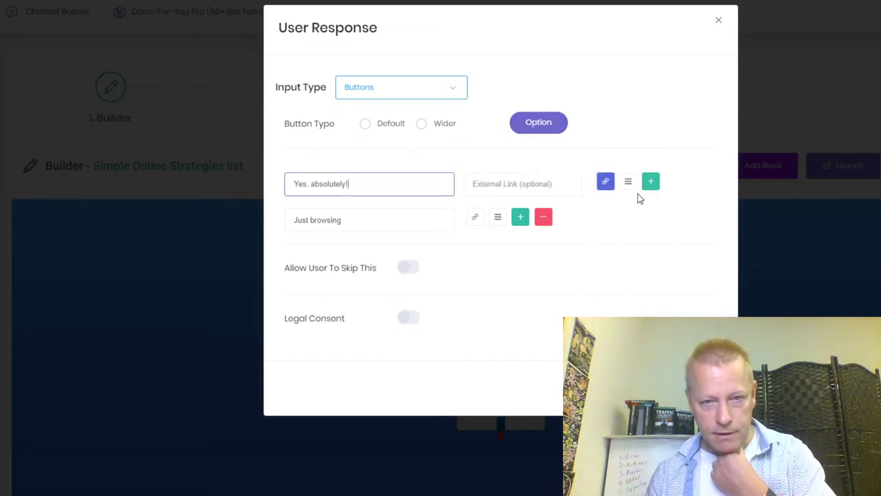
{"action": "left_click", "coordinate": [605, 181]}
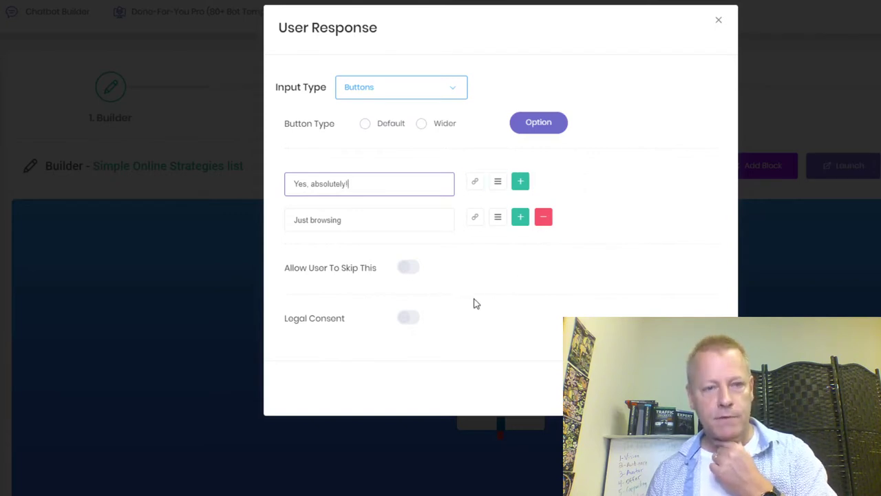
{"action": "left_click", "coordinate": [689, 388]}
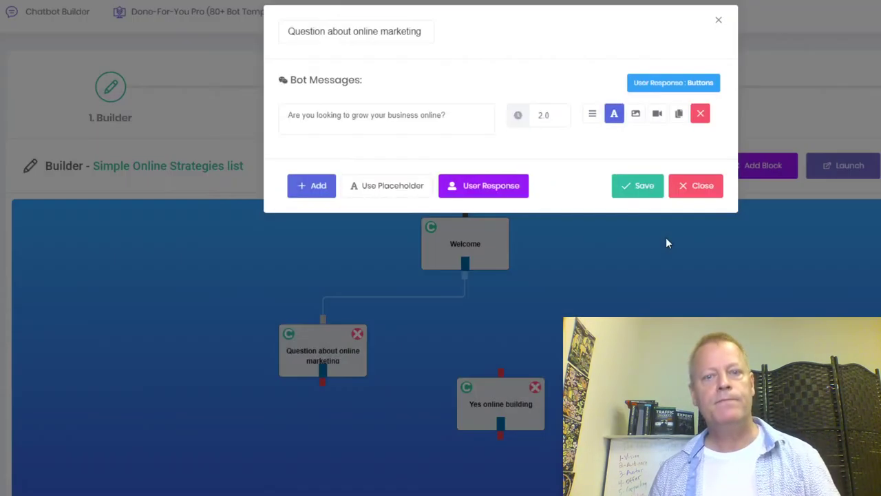
{"action": "left_click", "coordinate": [636, 186]}
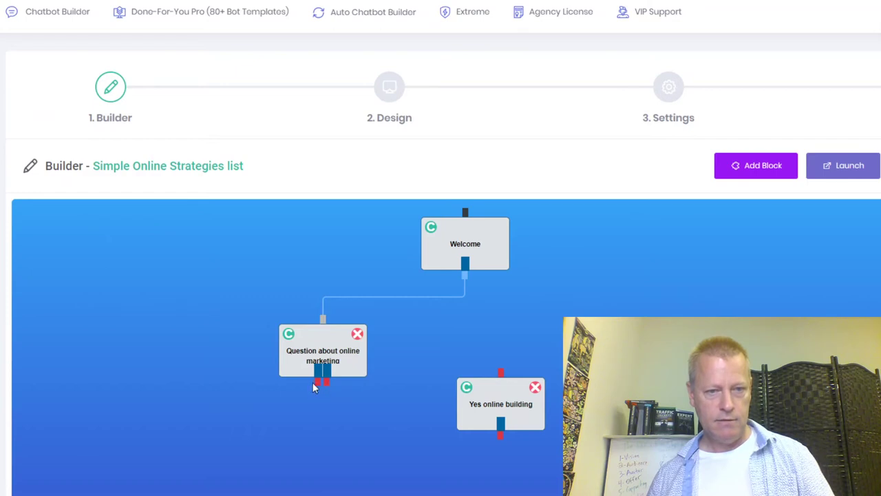
Link the question block to Yes online building placed beneath it, then add another block.
{"action": "left_click_drag", "start_coordinate": [317, 389], "coordinate": [504, 380]}
{"action": "left_click_drag", "start_coordinate": [508, 420], "coordinate": [296, 437]}
{"action": "scroll", "coordinate": [538, 405], "scroll_direction": "down", "scroll_amount": 2}
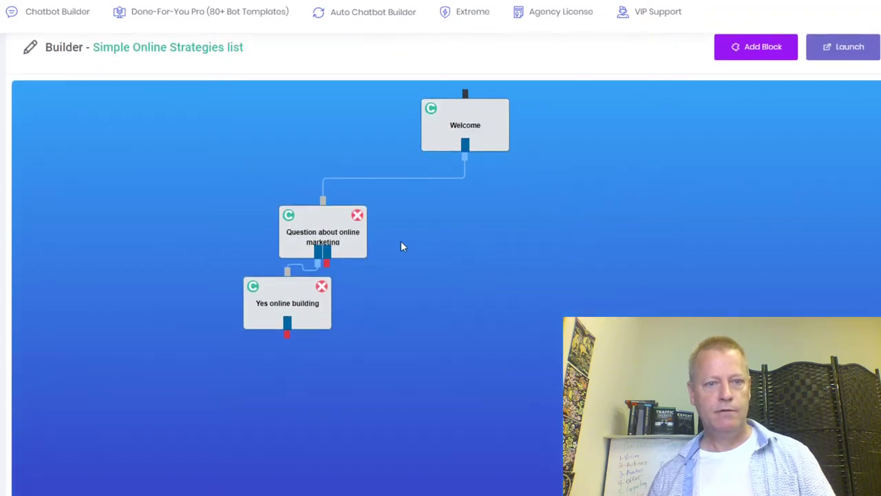
{"action": "left_click_drag", "start_coordinate": [359, 239], "coordinate": [398, 224]}
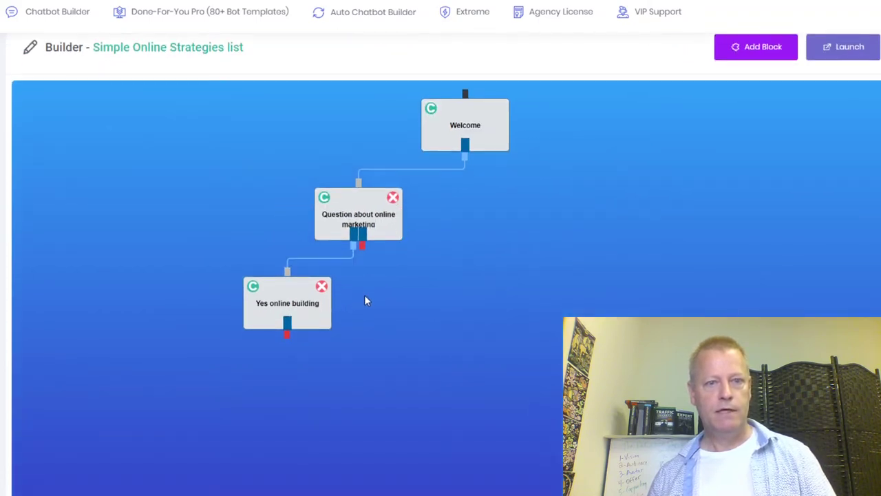
{"action": "left_click", "coordinate": [756, 47]}
Place the new block beside Yes online building and rename it 'No to simple strategies'.
{"action": "left_click_drag", "start_coordinate": [94, 143], "coordinate": [423, 308]}
{"action": "left_click", "coordinate": [423, 308]}
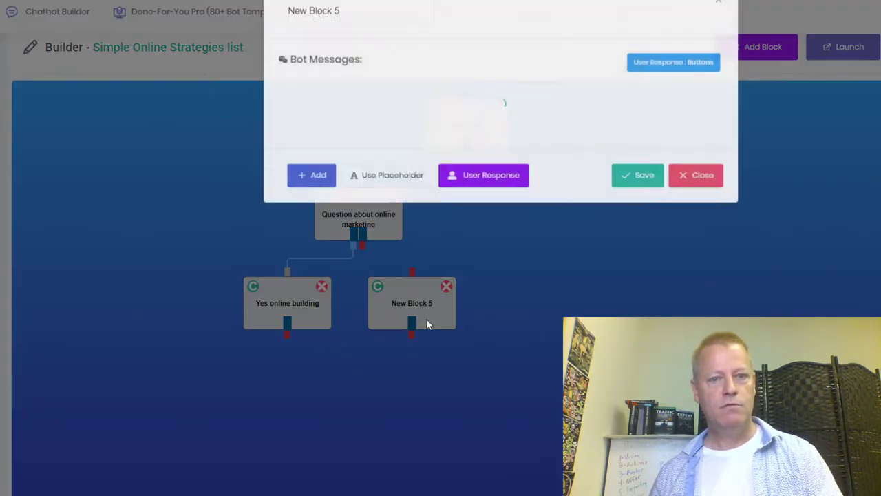
{"action": "left_click", "coordinate": [347, 36]}
{"action": "key", "text": "ctrl+a"}
{"action": "type", "text": "No to simple"}
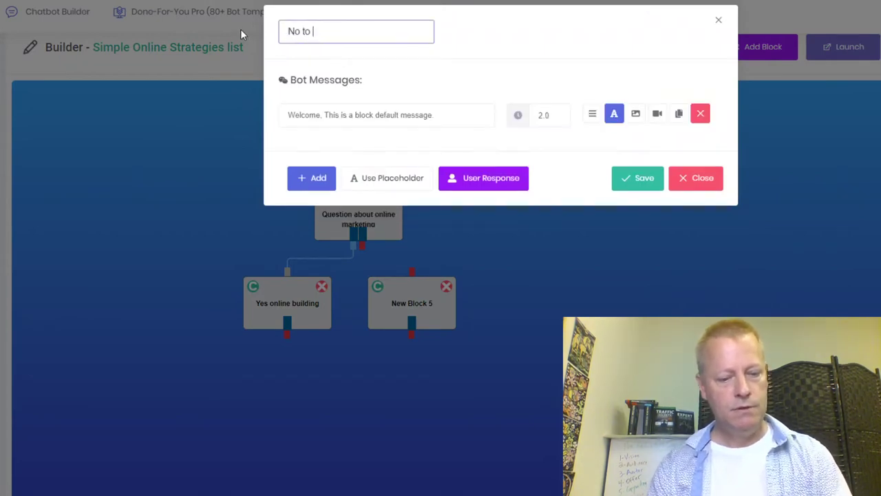
{"action": "type", "text": " strateg"}
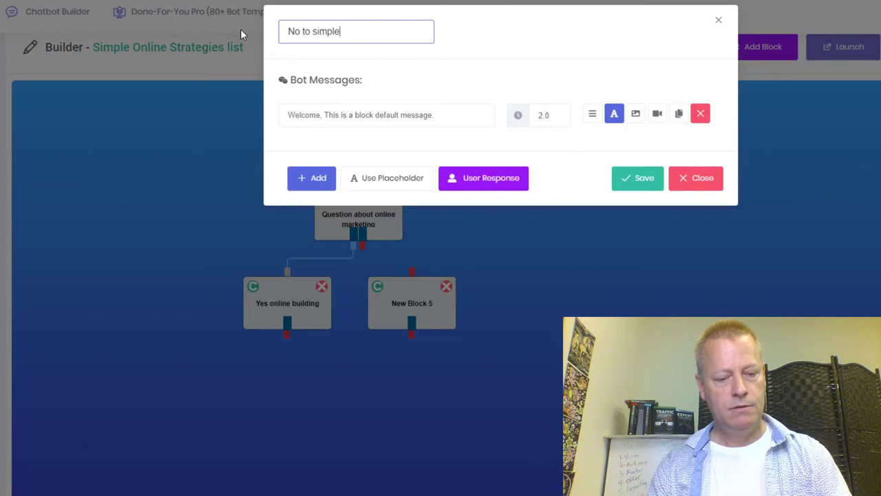
{"action": "type", "text": "ies"}
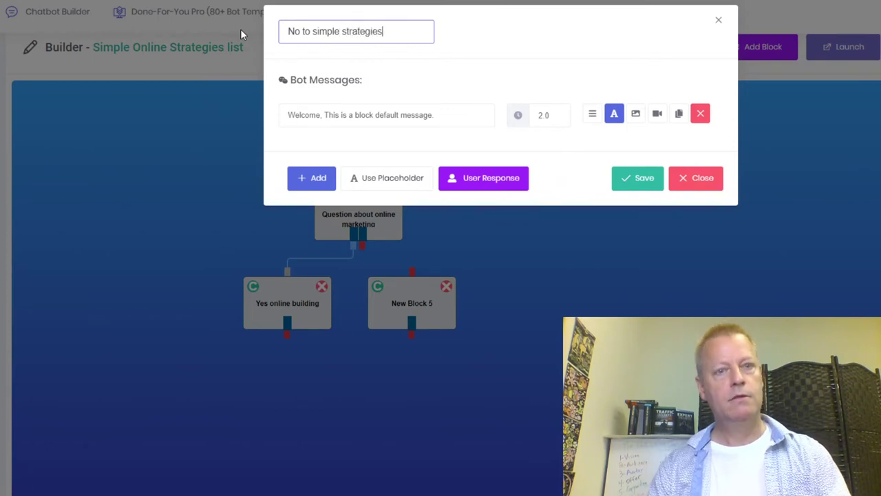
{"action": "left_click", "coordinate": [641, 179]}
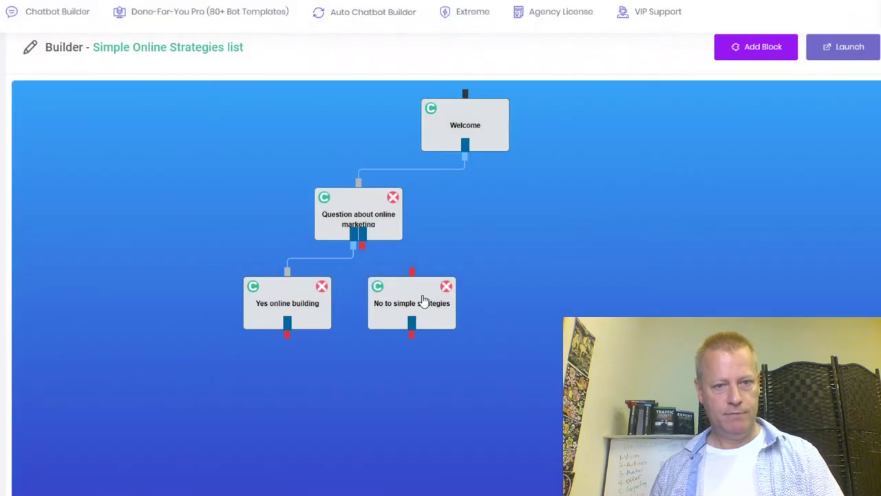
Write its 'Ok, no worries' message offering the 12 Critical Steps to YOUR online success for FREE.
{"action": "left_click", "coordinate": [423, 301]}
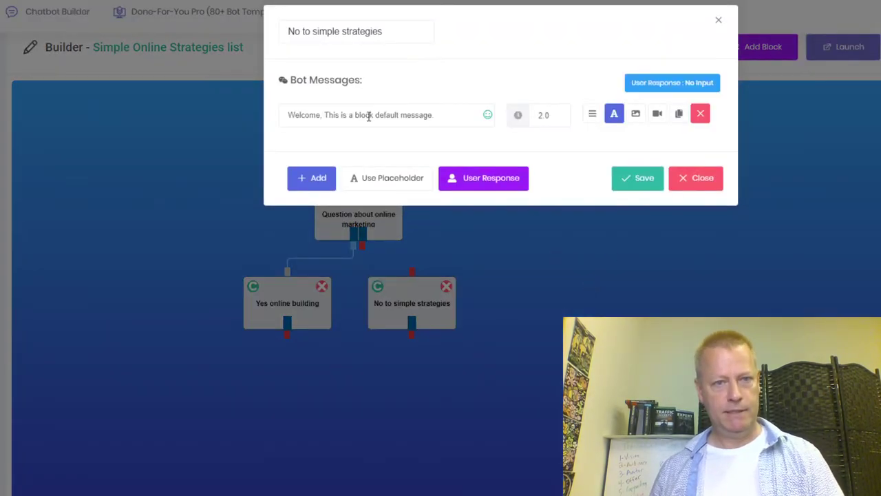
{"action": "left_click_drag", "start_coordinate": [455, 119], "coordinate": [230, 118]}
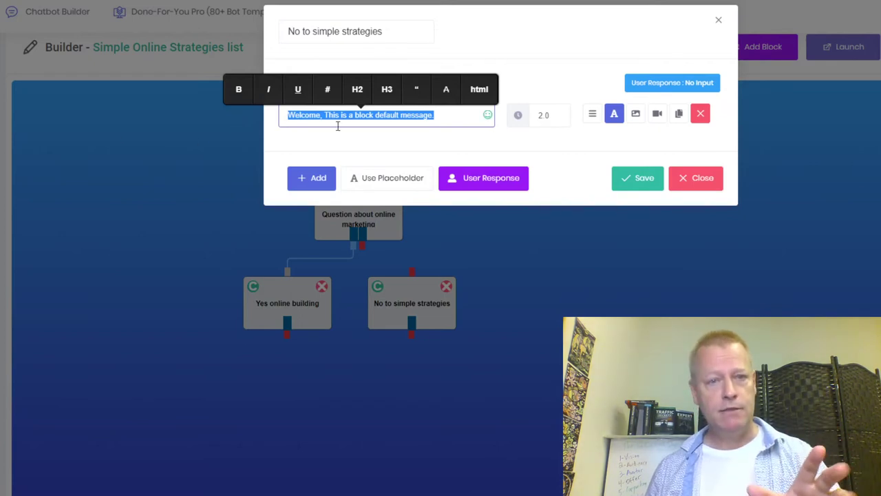
{"action": "type", "text": "Ok"}
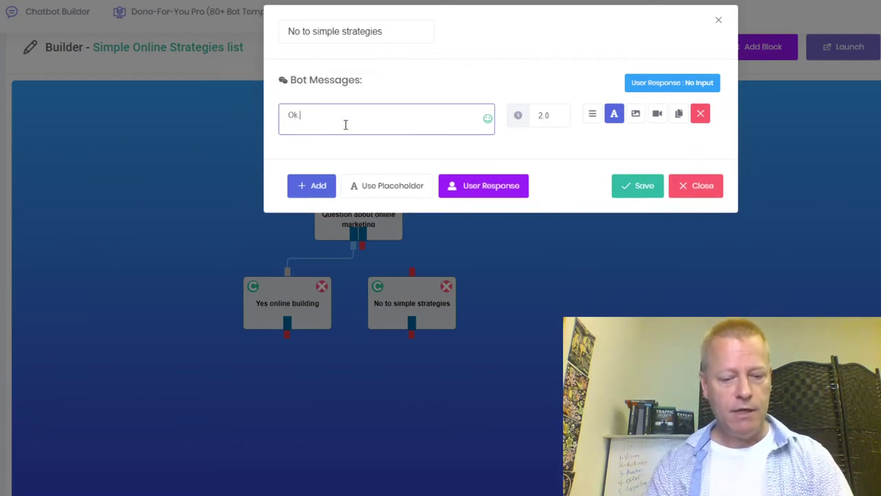
{"action": "type", "text": ", notorries"}
{"action": "key", "text": "Return"}
{"action": "key", "text": "Return"}
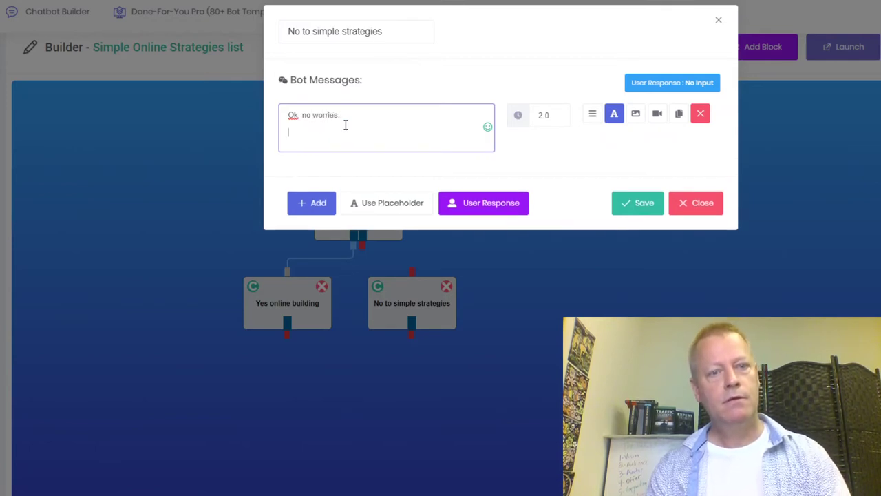
{"action": "key", "text": "BackSpace"}
{"action": "type", "text": "What aboud my"}
{"action": "key", "text": "BackSpace"}
{"action": "key", "text": "BackSpace"}
{"action": "key", "text": "BackSpace"}
{"action": "key", "text": "BackSpace"}
{"action": "type", "text": "t "}
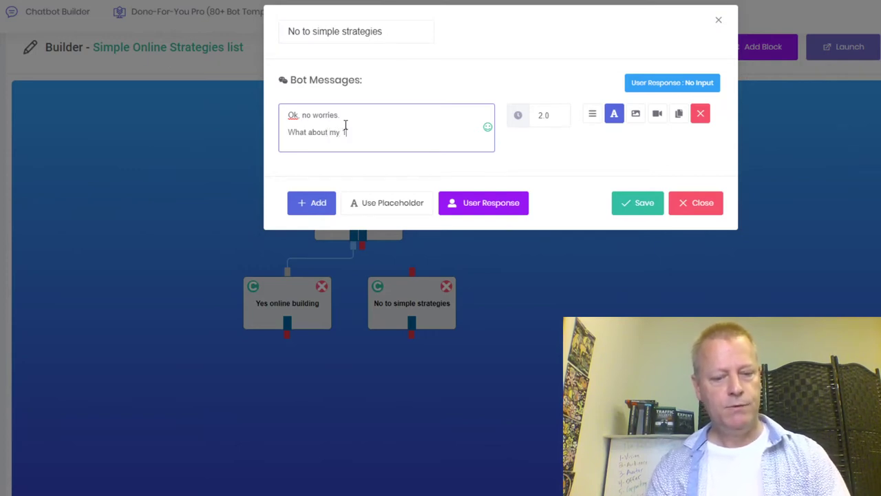
{"action": "type", "text": "my 12 Cr"}
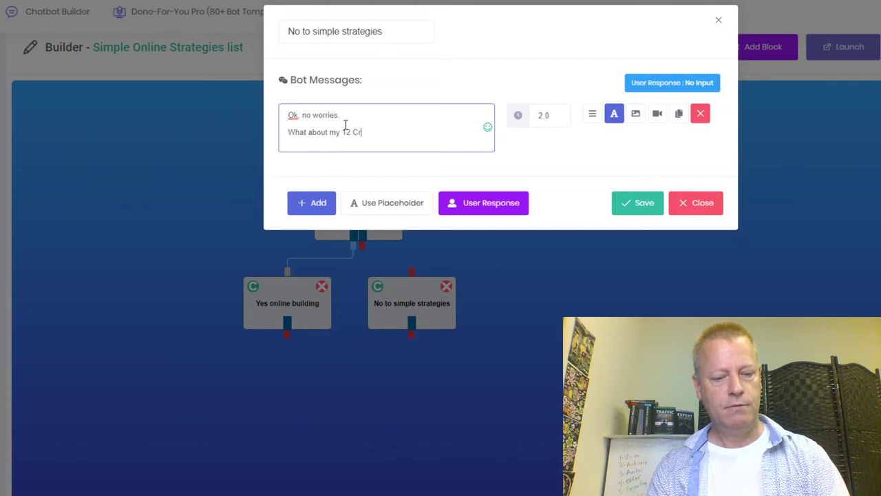
{"action": "type", "text": "itical S"}
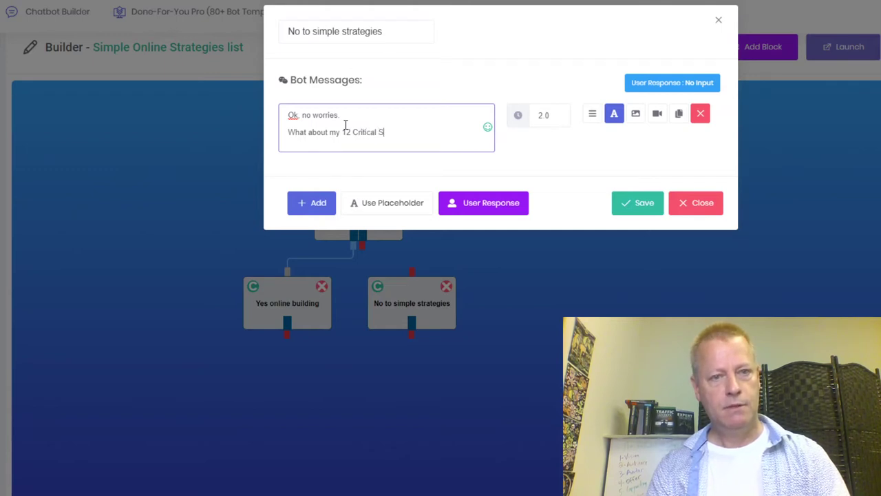
{"action": "type", "text": "teps to YOUR online"}
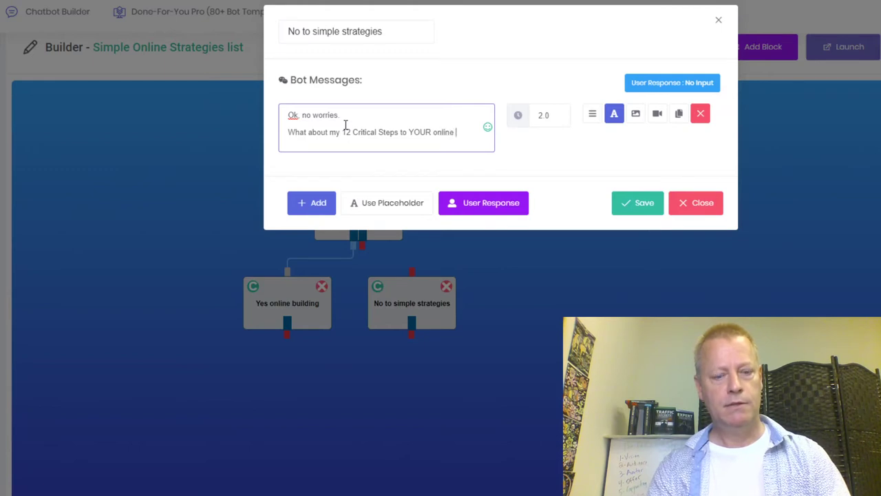
{"action": "type", "text": " success"}
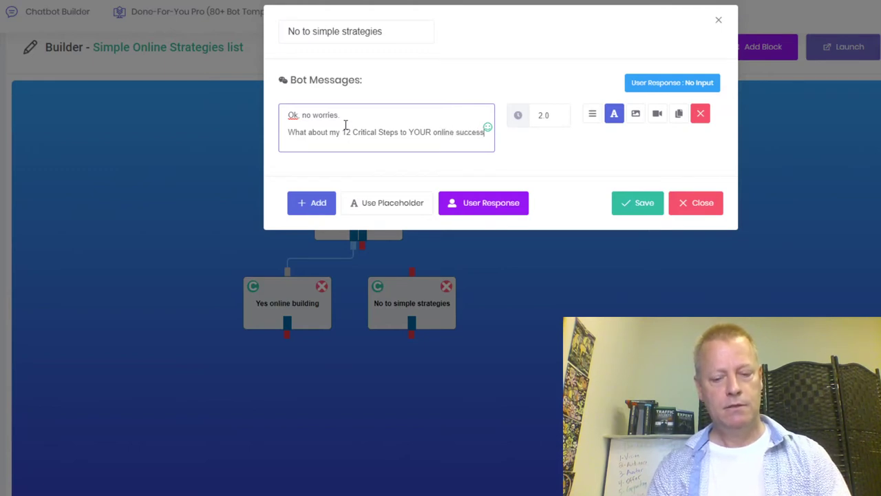
{"action": "type", "text": "?"}
{"action": "key", "text": "BackSpace"}
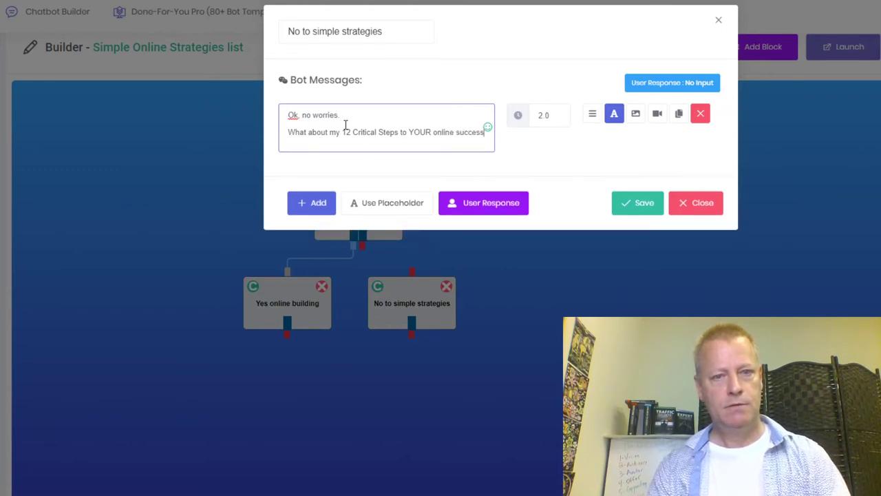
{"action": "type", "text": "?"}
{"action": "key", "text": "Return"}
{"action": "type", "text": "Does that sound like"}
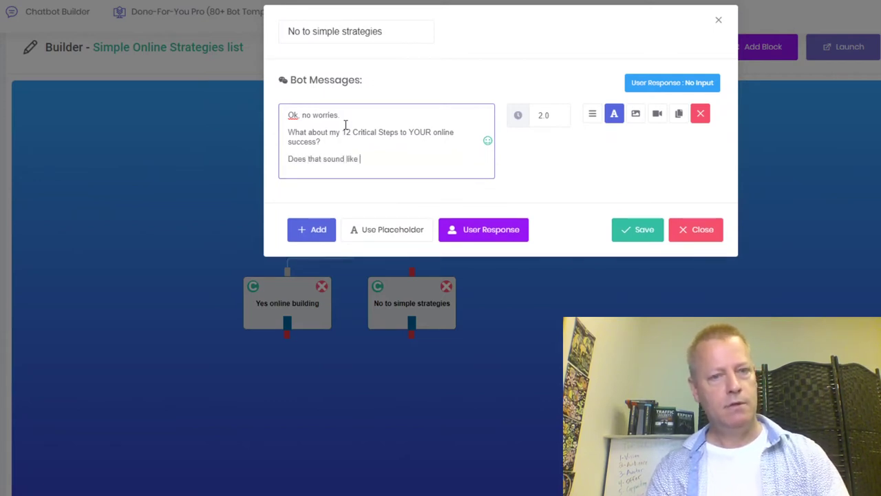
{"action": "type", "text": " something you"}
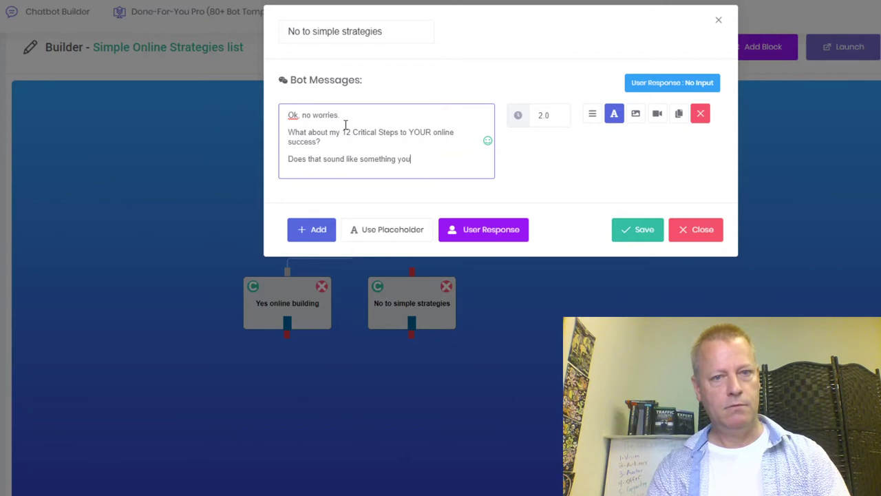
{"action": "type", "text": "'d want to "}
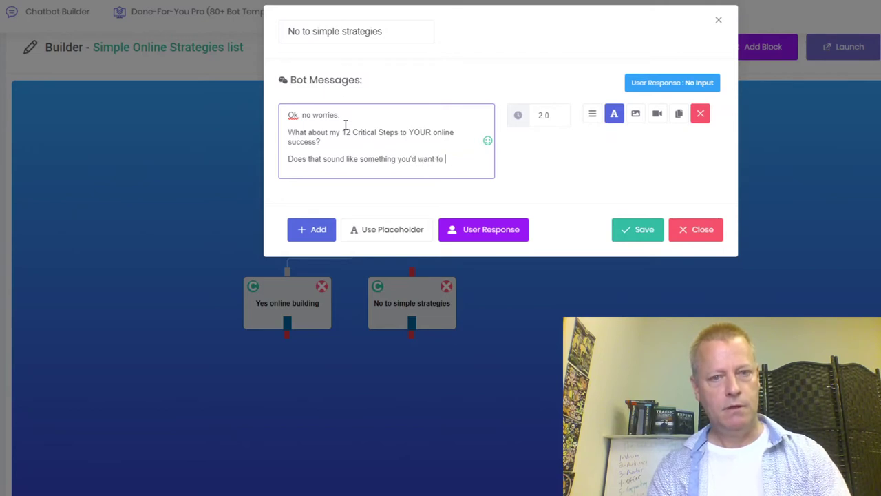
{"action": "type", "text": "get for FREE?"}
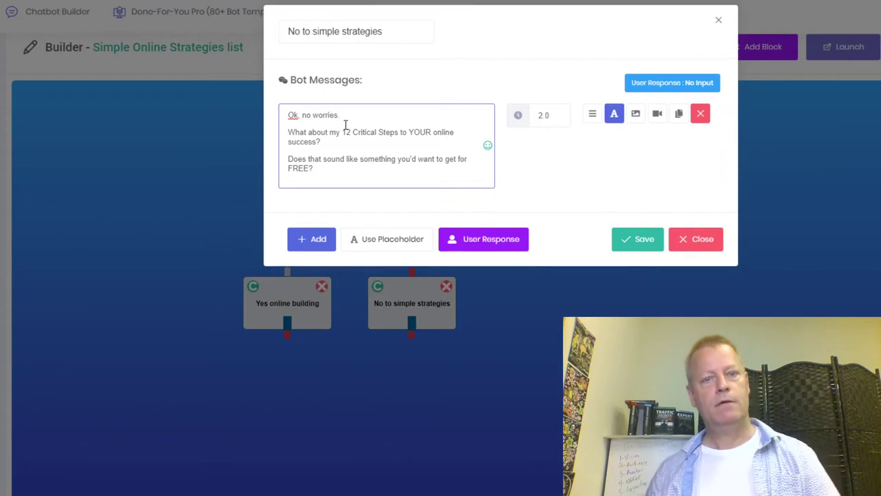
Set the reply type to Buttons with 'OMG, yes, sounds awesome!' and 'Naw, I'm good for today'.
{"action": "left_click", "coordinate": [484, 240]}
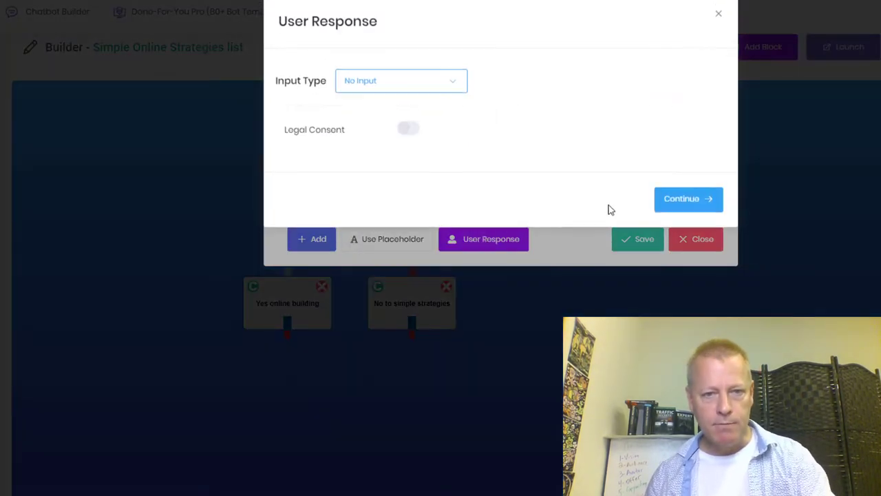
{"action": "left_click", "coordinate": [392, 93]}
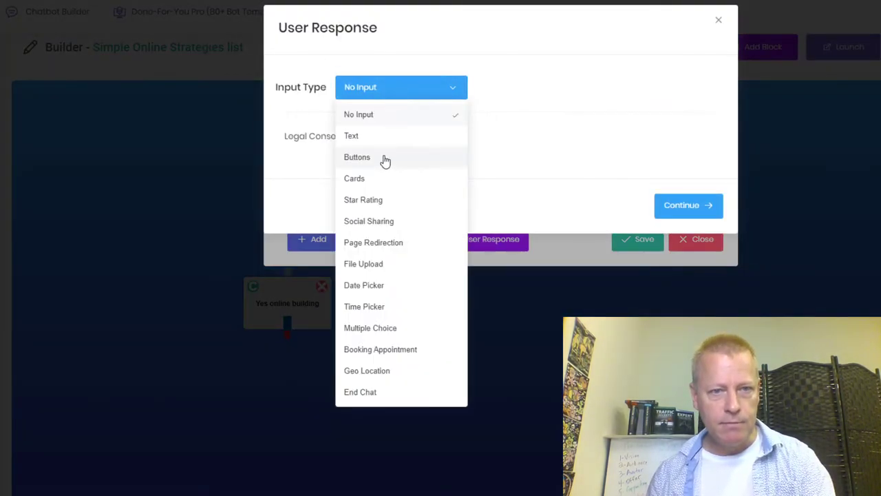
{"action": "left_click", "coordinate": [386, 158]}
{"action": "left_click_drag", "start_coordinate": [337, 186], "coordinate": [261, 192]}
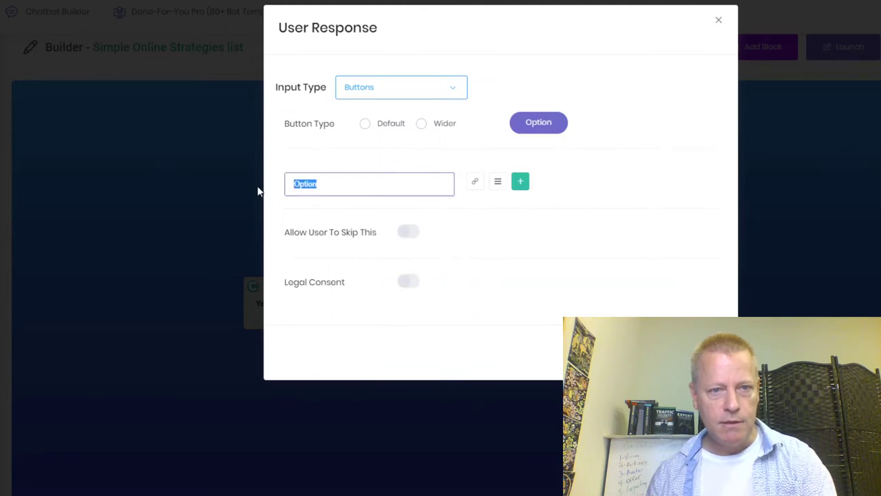
{"action": "type", "text": "OMG, yes, sounds awesome!"}
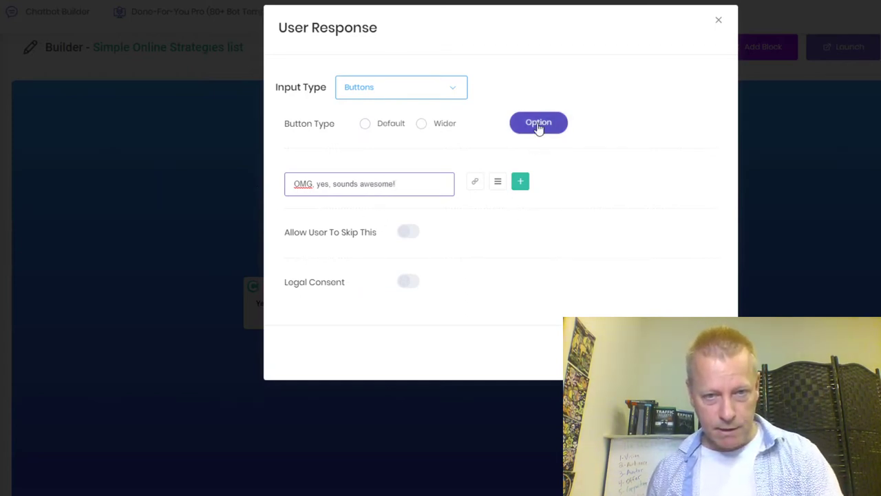
{"action": "left_click", "coordinate": [520, 183]}
{"action": "double_click", "coordinate": [340, 215]}
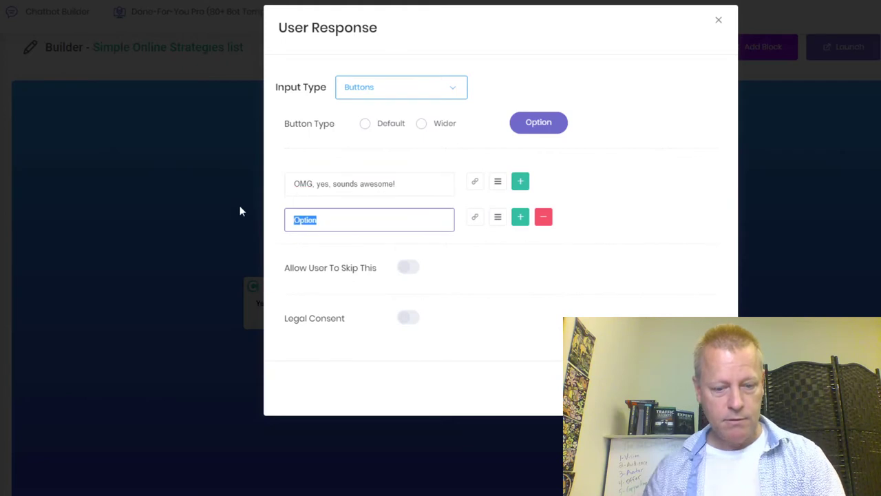
{"action": "type", "text": "Naw, I"}
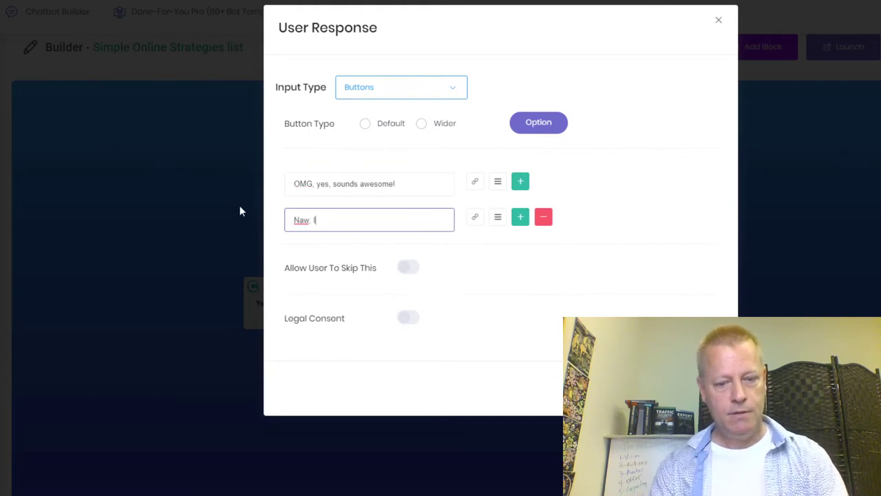
{"action": "type", "text": "'m good for today"}
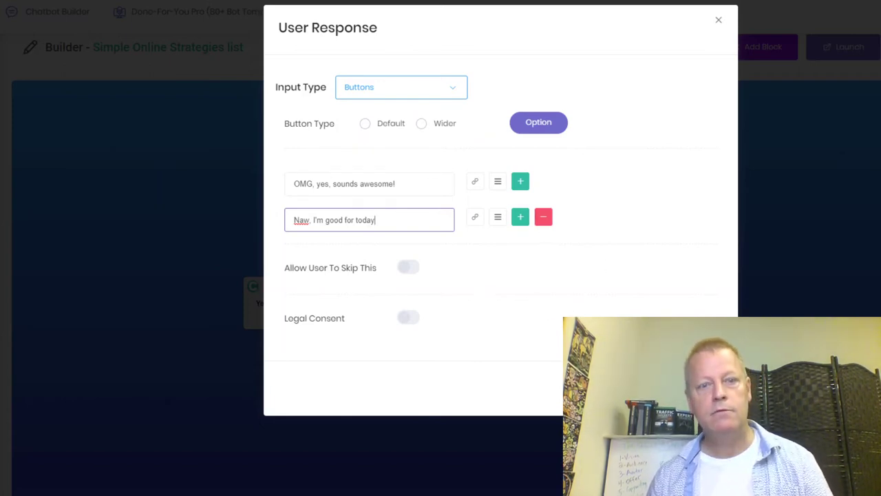
{"action": "key", "text": "Tab"}
{"action": "left_click", "coordinate": [688, 385]}
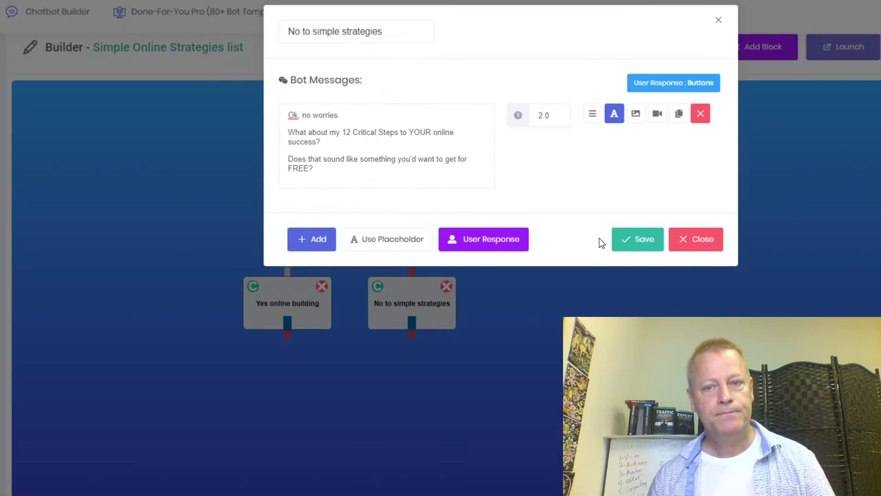
Save No to simple strategies, then make Yes online building's visitor reply a buttons input.
{"action": "left_click", "coordinate": [632, 240]}
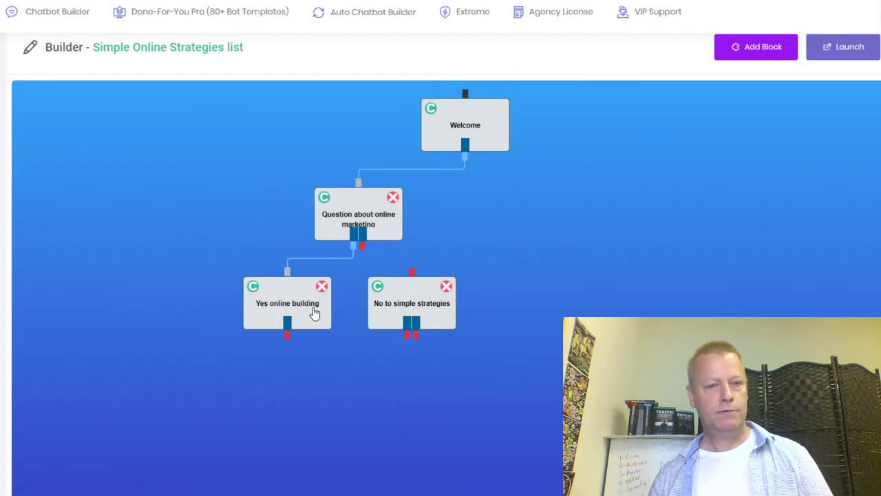
{"action": "left_click", "coordinate": [308, 312]}
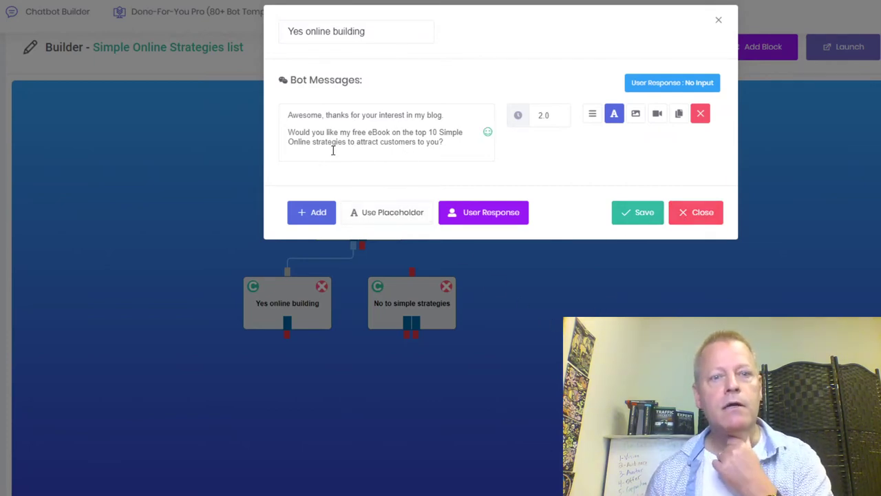
{"action": "left_click", "coordinate": [479, 217]}
{"action": "left_click", "coordinate": [445, 95]}
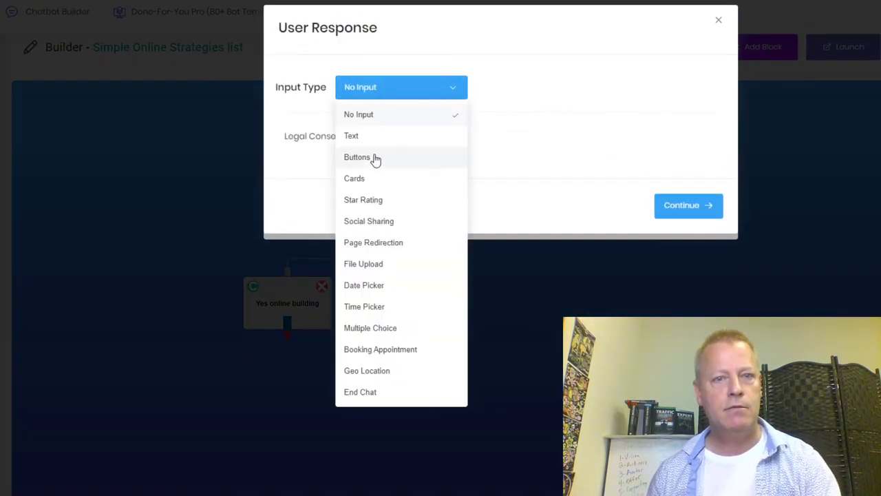
{"action": "left_click", "coordinate": [360, 159]}
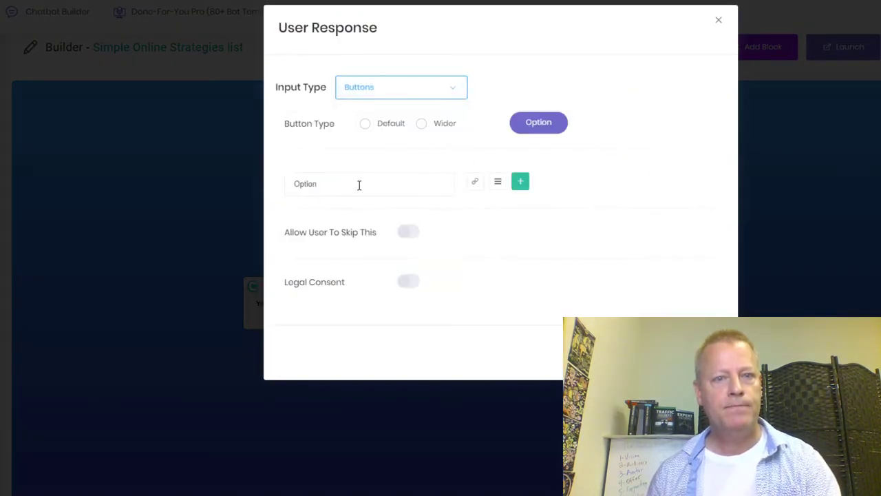
Label the buttons 'Oh nice, sounds very interesting -' and 'No, that's fine, thanks anyway', then save.
{"action": "left_click_drag", "start_coordinate": [343, 191], "coordinate": [271, 187]}
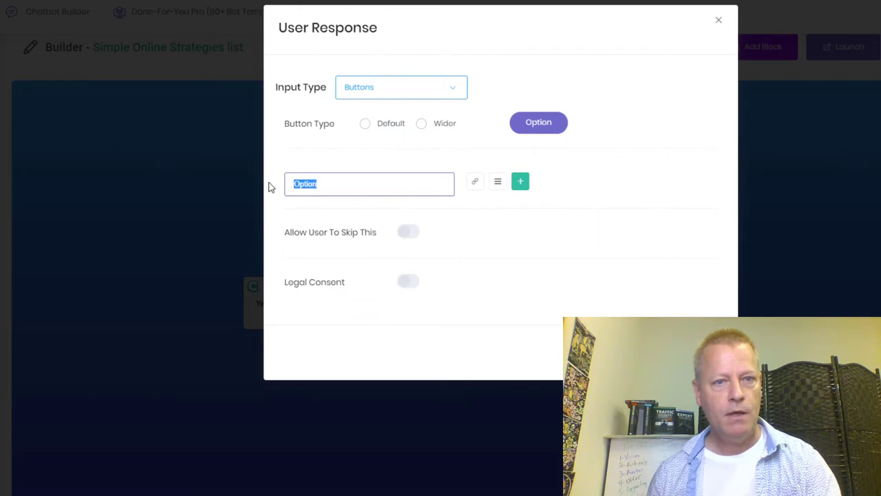
{"action": "type", "text": "Oh nice, sounds very intereting - yes please"}
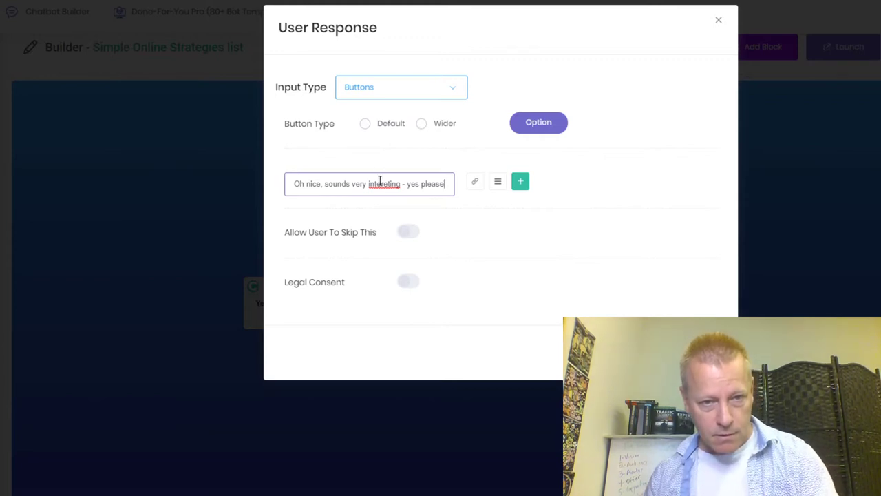
{"action": "right_click", "coordinate": [383, 183]}
{"action": "left_click", "coordinate": [400, 192]}
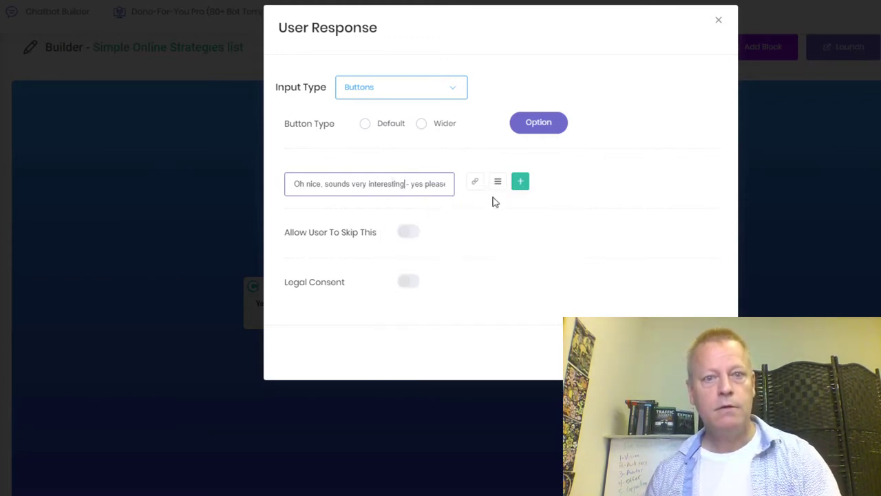
{"action": "left_click", "coordinate": [519, 182]}
{"action": "double_click", "coordinate": [347, 226]}
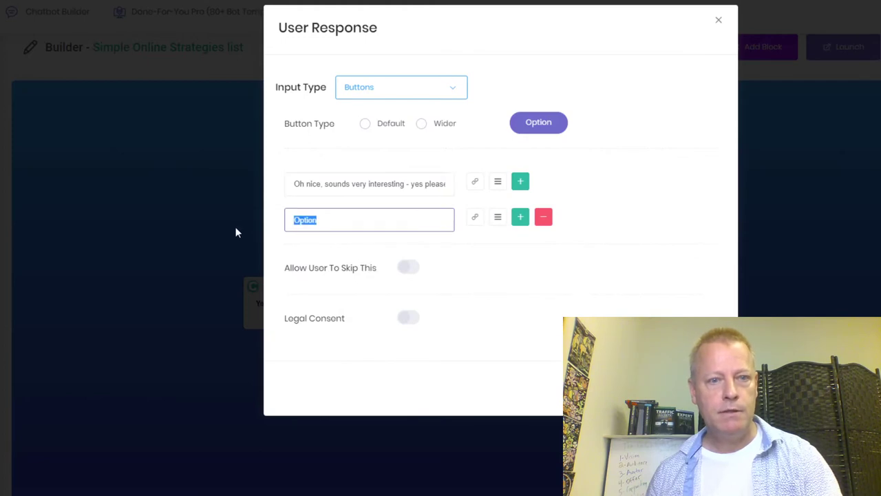
{"action": "type", "text": "No, that's fin"}
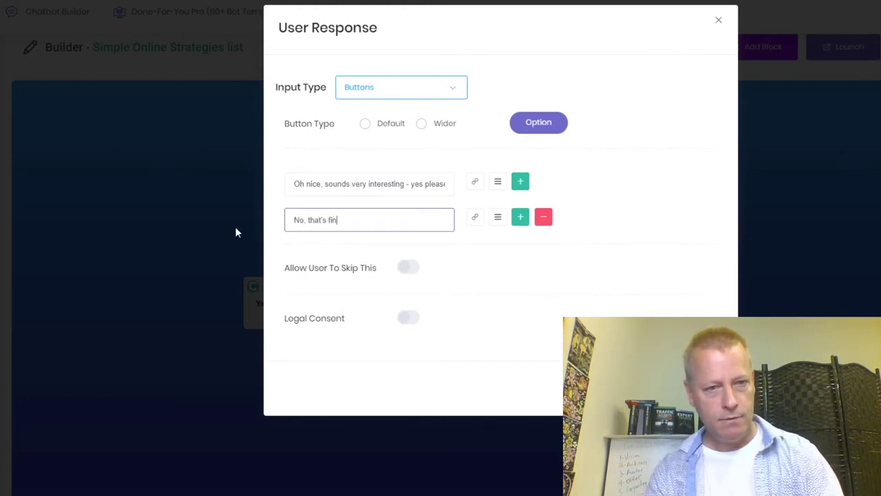
{"action": "type", "text": "e, thanks anyway"}
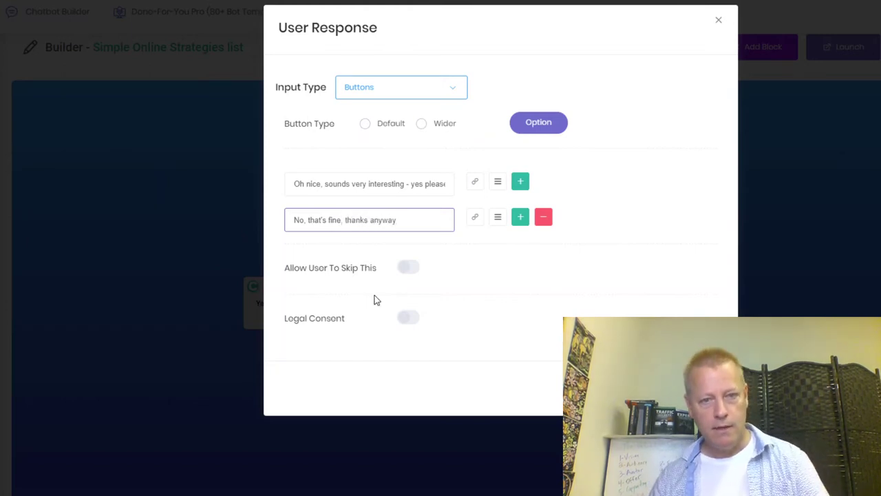
{"action": "left_click", "coordinate": [661, 388]}
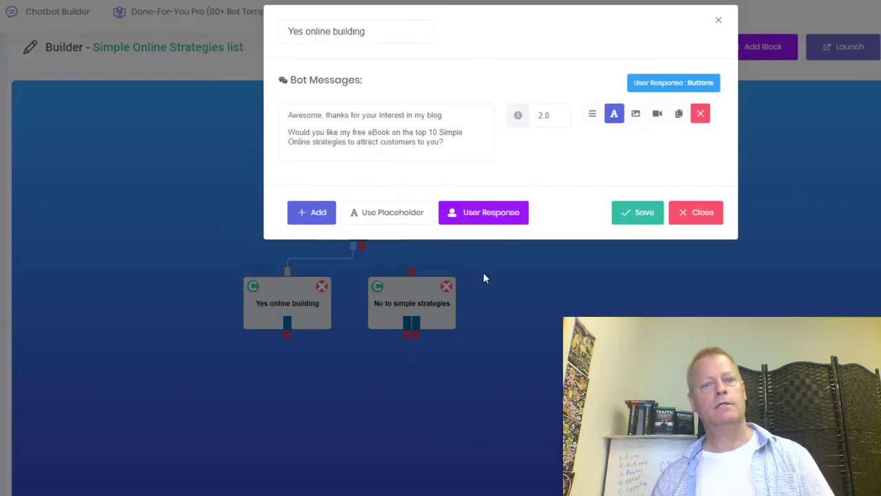
{"action": "left_click", "coordinate": [641, 213]}
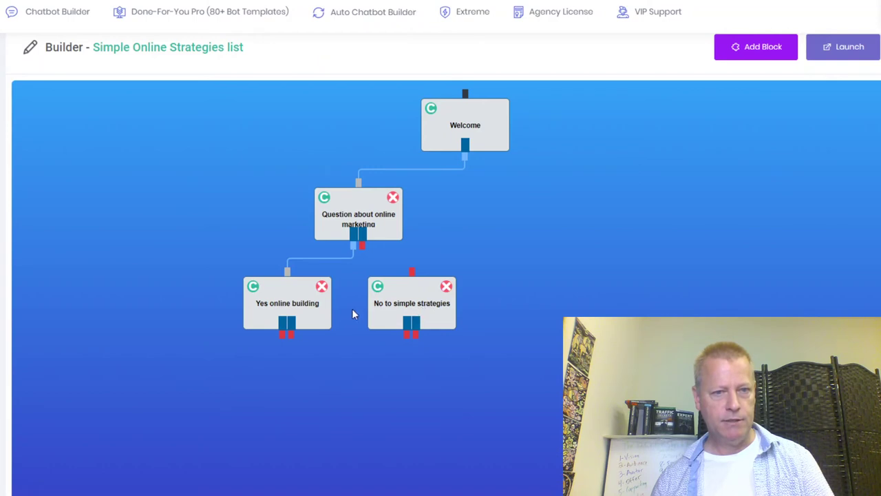
Move No to simple strategies lower and add a new block right of the Question block.
{"action": "left_click_drag", "start_coordinate": [406, 315], "coordinate": [386, 399]}
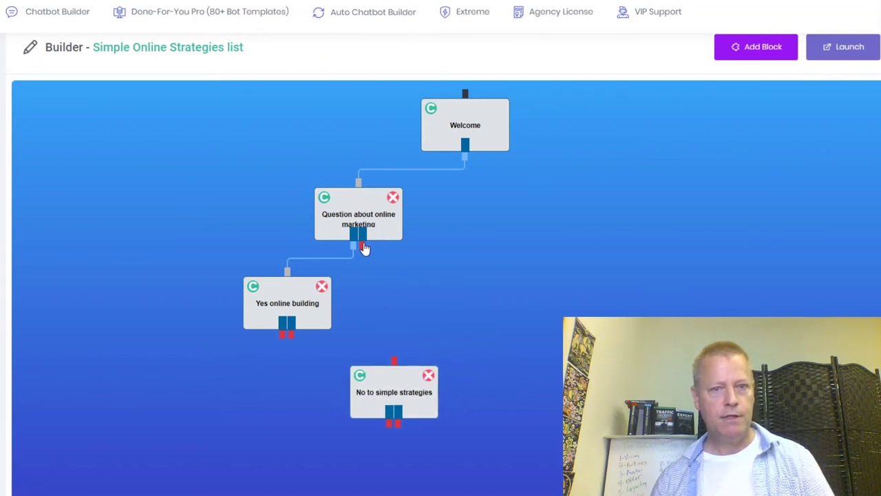
{"action": "left_click", "coordinate": [743, 50]}
{"action": "left_click_drag", "start_coordinate": [67, 134], "coordinate": [457, 295]}
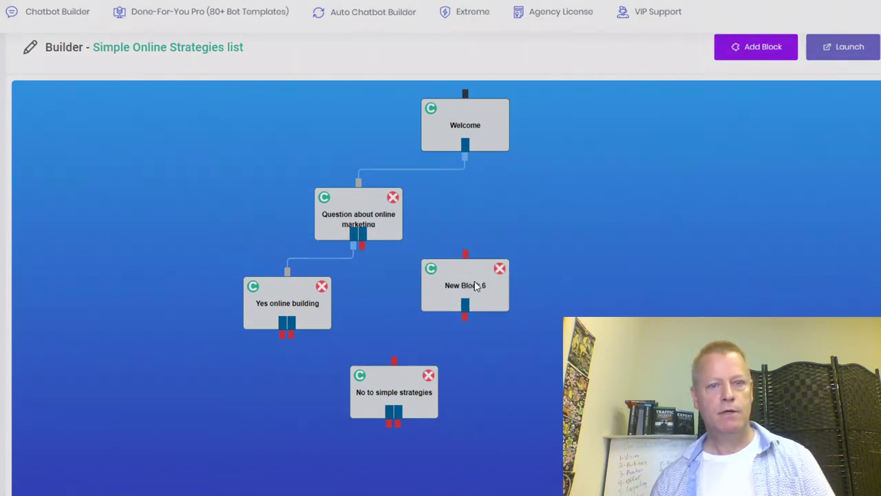
{"action": "left_click", "coordinate": [475, 286]}
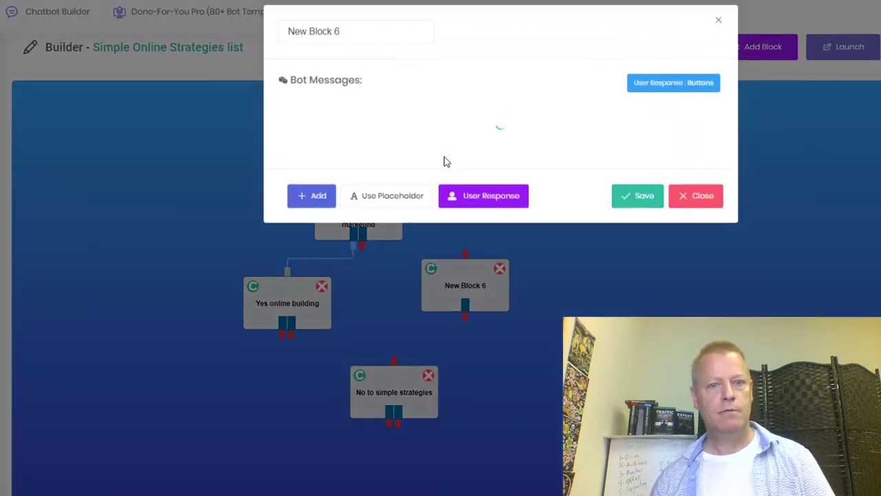
Rename the new block to 'No online buiding'.
{"action": "left_click", "coordinate": [358, 34]}
{"action": "key", "text": "ctrl+a"}
{"action": "type", "text": "Ok, t"}
{"action": "key", "text": "BackSpace"}
{"action": "key", "text": "BackSpace"}
{"action": "key", "text": "BackSpace"}
{"action": "key", "text": "BackSpace"}
{"action": "key", "text": "BackSpace"}
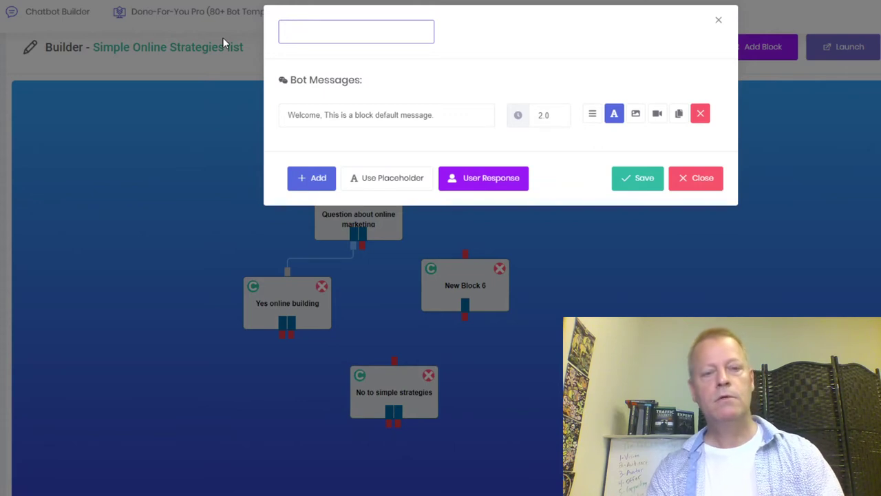
{"action": "type", "text": "No online buiding"}
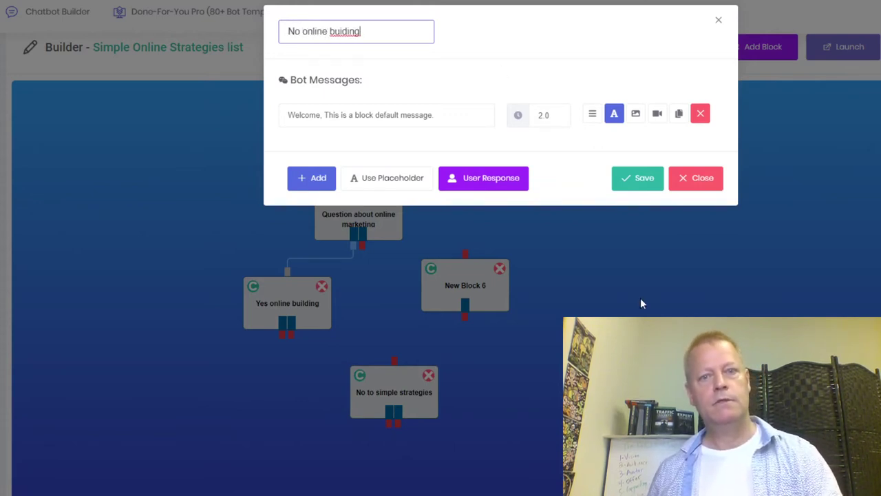
Replace its bot message with 'Ah, ok, did you have a quesiton?' and 'Type it below'.
{"action": "left_click_drag", "start_coordinate": [437, 115], "coordinate": [254, 119]}
{"action": "type", "text": "Ah, ok."}
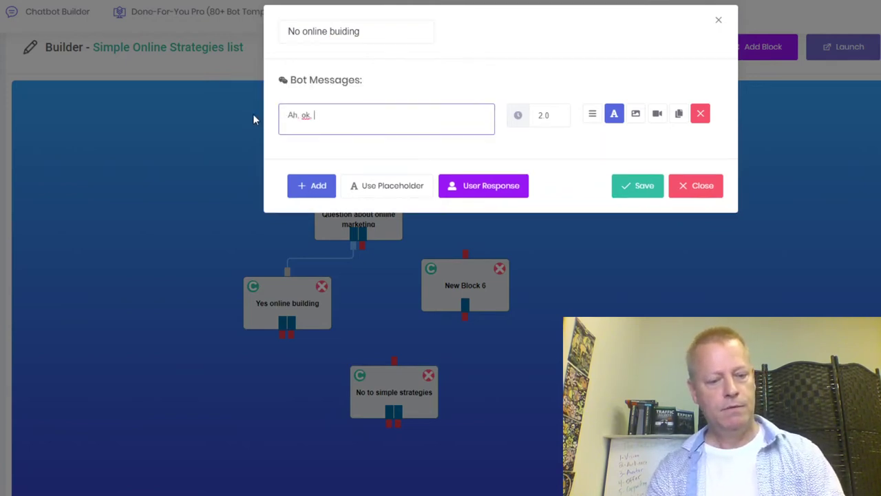
{"action": "type", "text": "d"}
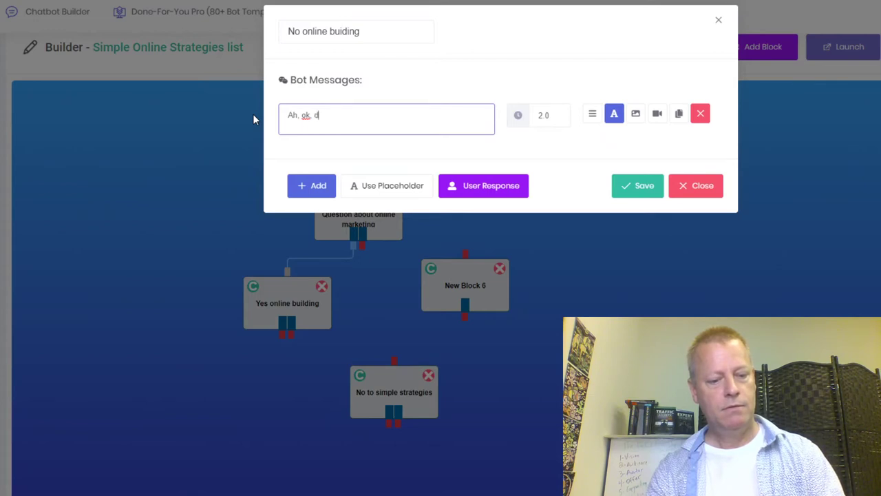
{"action": "type", "text": "id you have a quesiton?"}
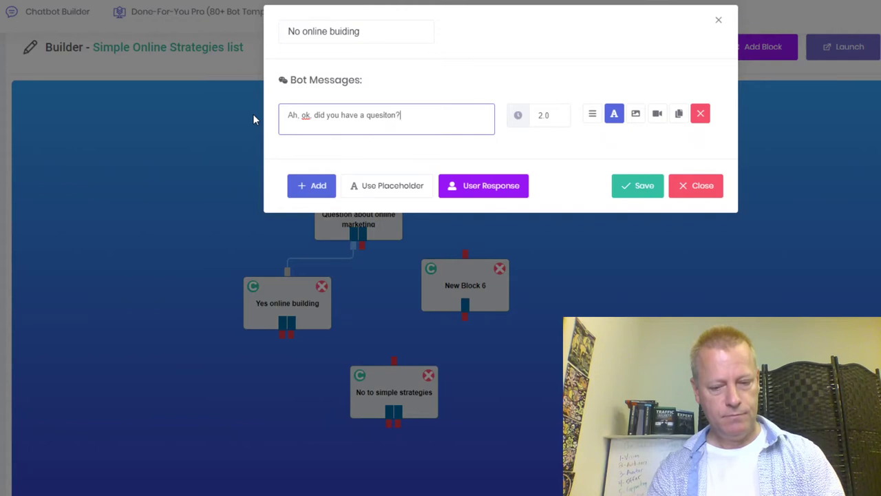
{"action": "key", "text": "Return"}
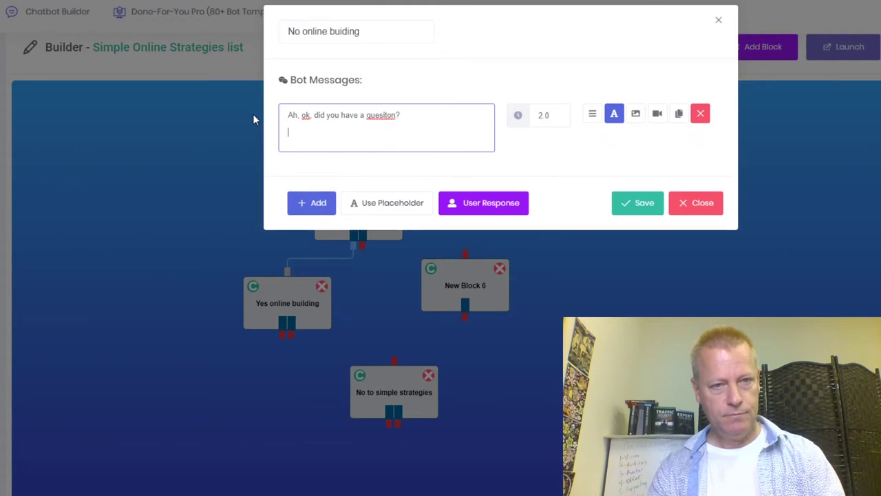
{"action": "type", "text": "Type it below"}
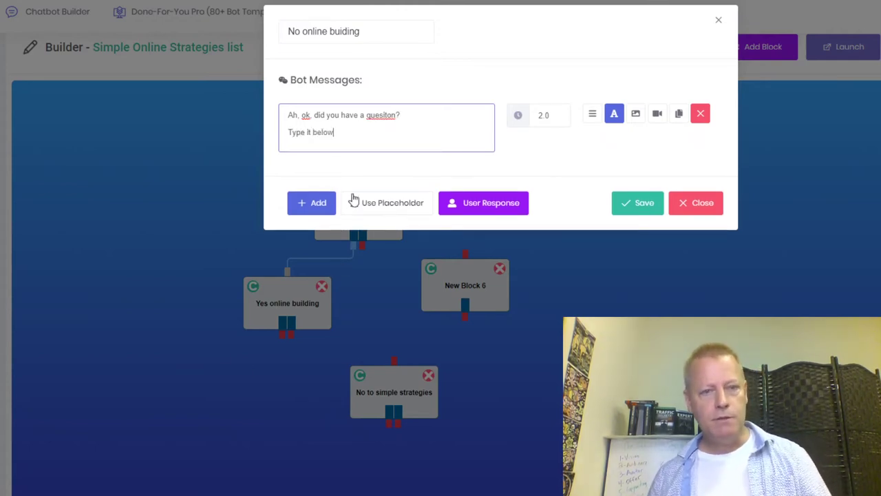
Make the reply a skippable Custom Text input stored in field 'Question', and save the block.
{"action": "left_click", "coordinate": [490, 203]}
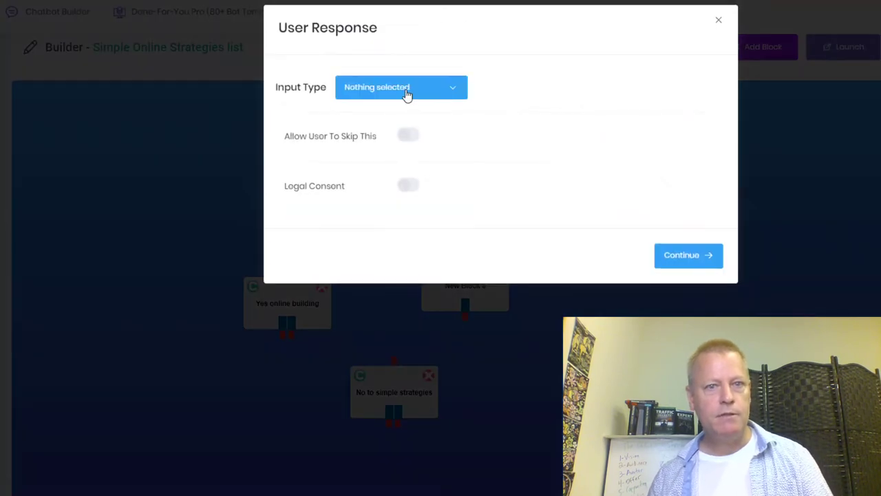
{"action": "left_click", "coordinate": [407, 92]}
{"action": "left_click", "coordinate": [372, 136]}
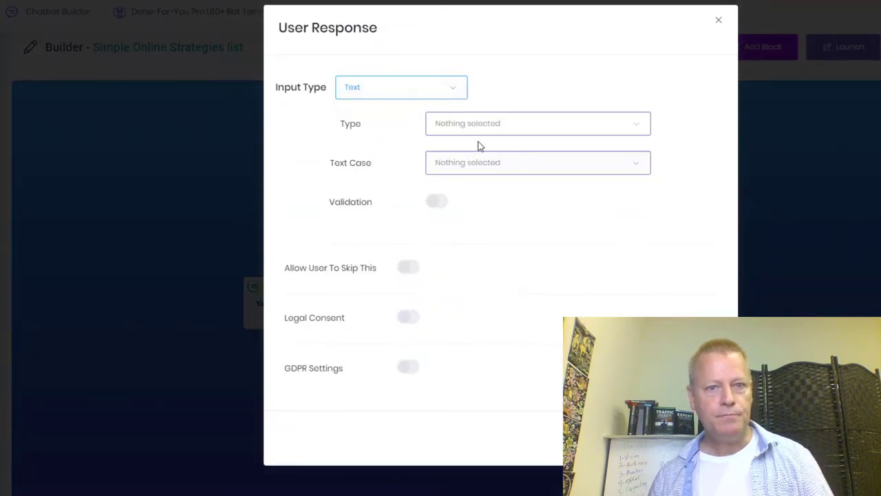
{"action": "left_click", "coordinate": [555, 129]}
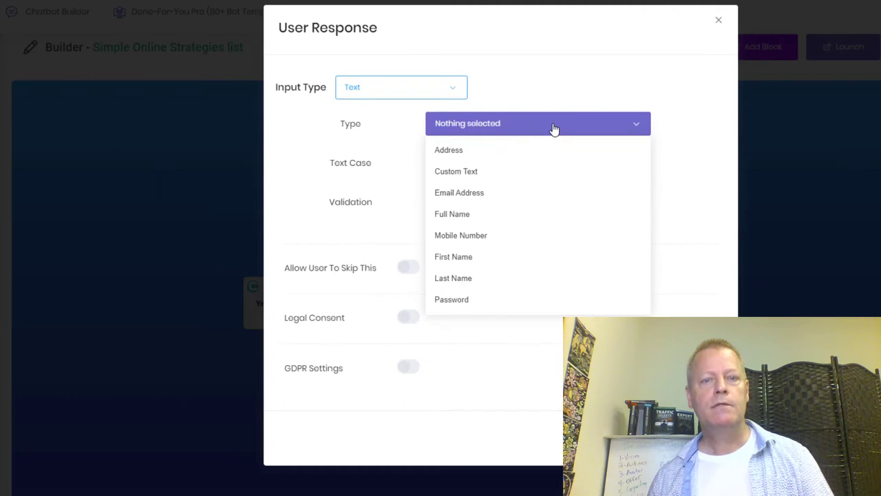
{"action": "left_click", "coordinate": [492, 172]}
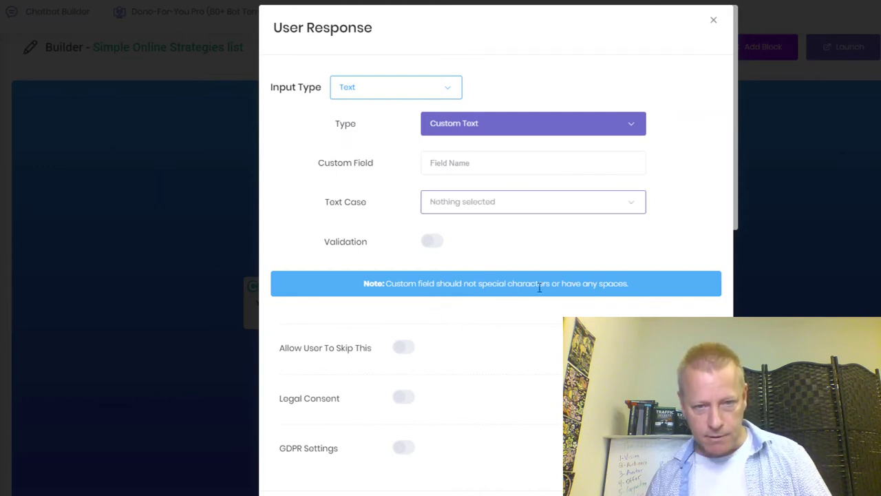
{"action": "left_click", "coordinate": [520, 208]}
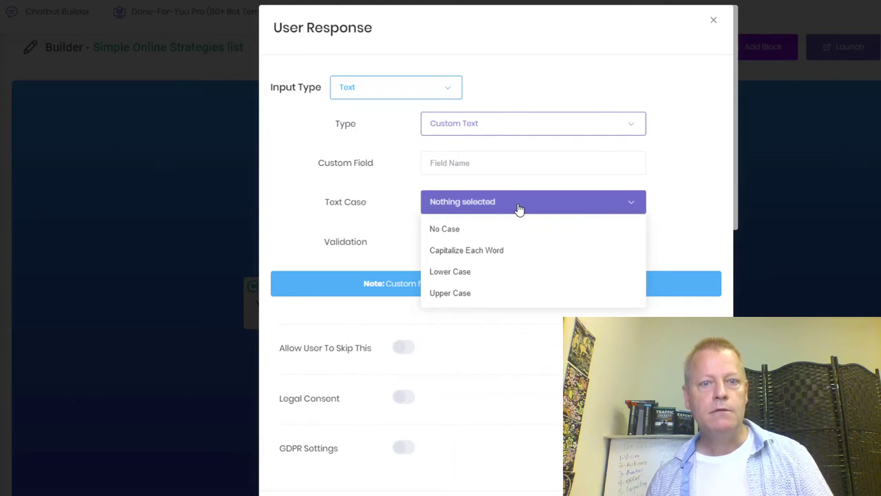
{"action": "left_click", "coordinate": [519, 208]}
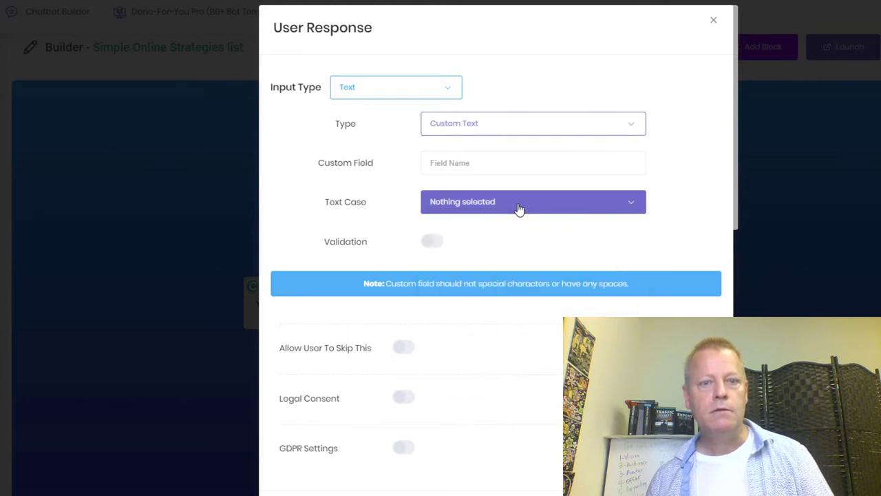
{"action": "left_click", "coordinate": [487, 166]}
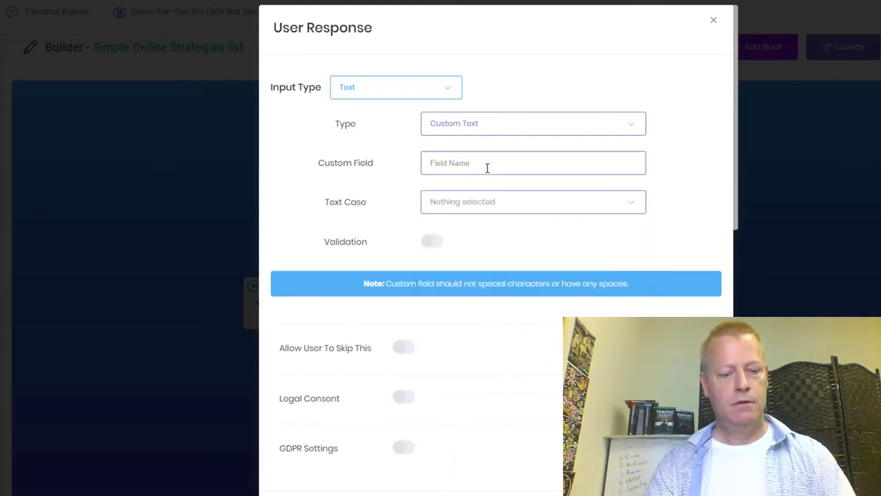
{"action": "type", "text": "Quesiton"}
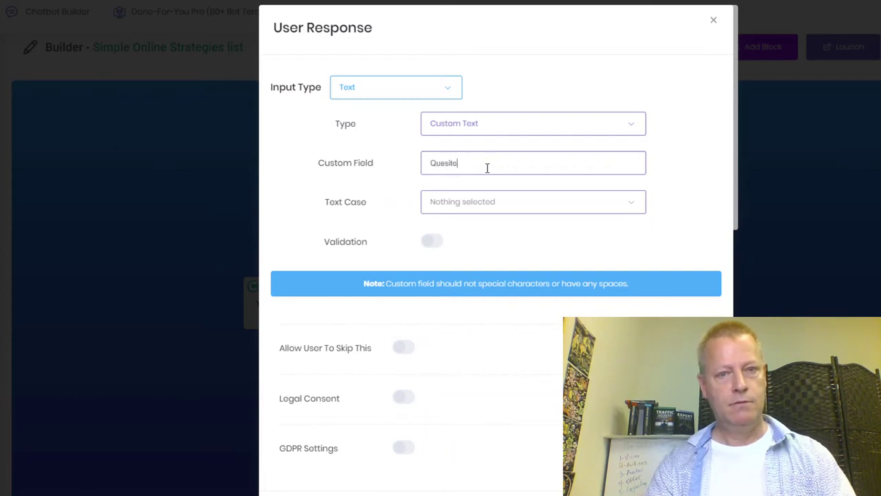
{"action": "key", "text": "BackSpace"}
{"action": "key", "text": "BackSpace"}
{"action": "key", "text": "BackSpace"}
{"action": "key", "text": "BackSpace"}
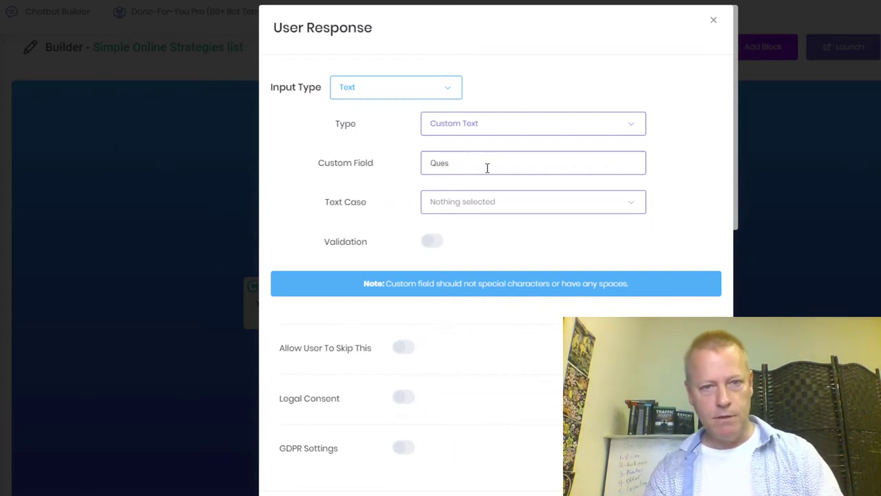
{"action": "type", "text": "tion"}
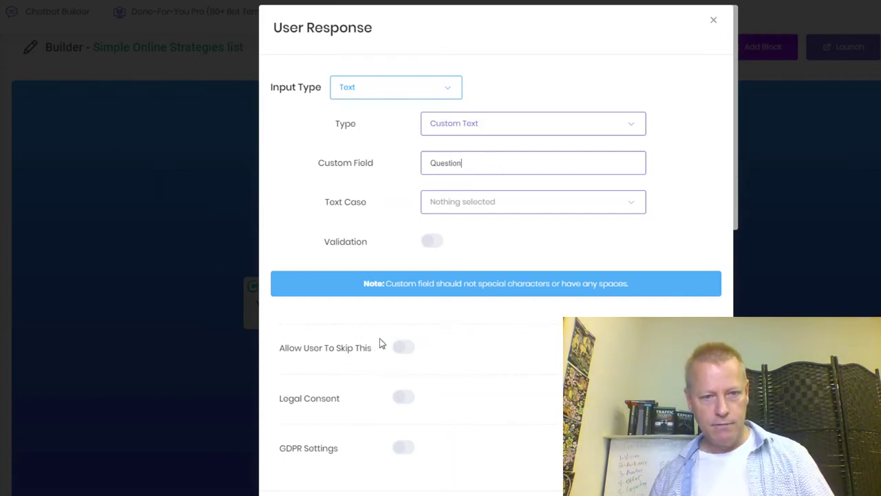
{"action": "left_click", "coordinate": [405, 349]}
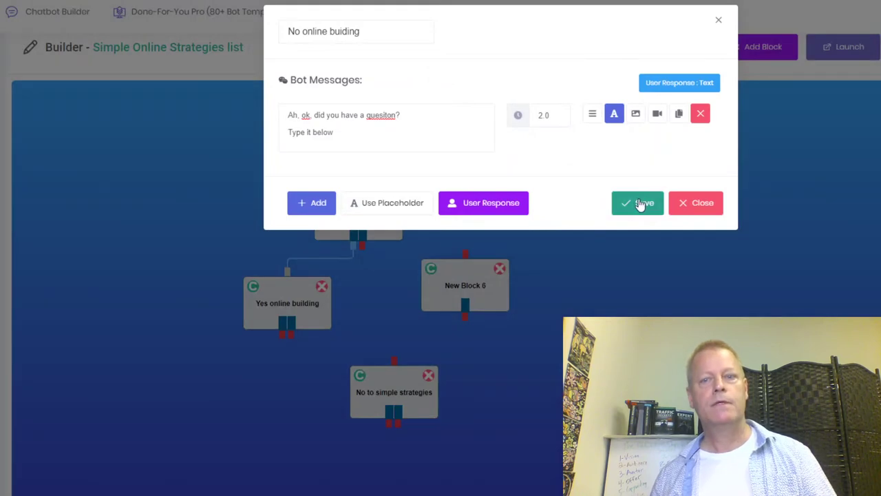
{"action": "left_click", "coordinate": [642, 203]}
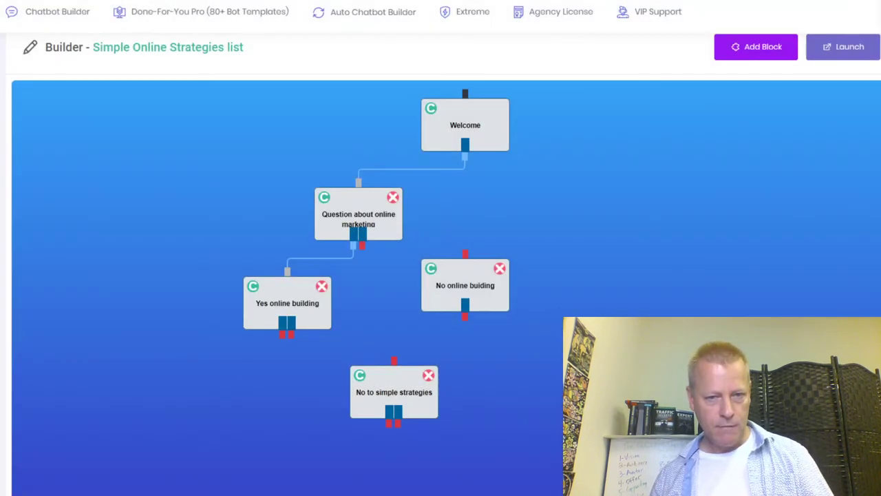
Link the Question block's second answer to No online buiding and tidy block positions.
{"action": "left_click_drag", "start_coordinate": [498, 294], "coordinate": [481, 299]}
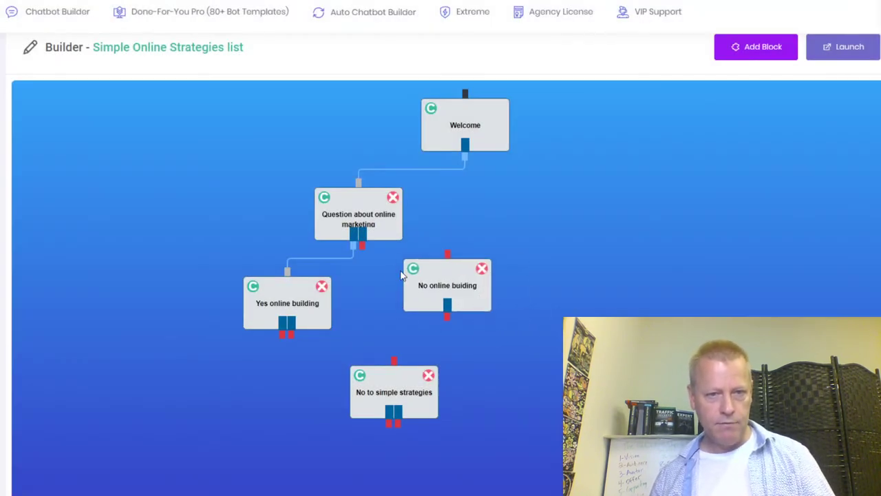
{"action": "left_click_drag", "start_coordinate": [363, 252], "coordinate": [449, 255]}
{"action": "left_click_drag", "start_coordinate": [411, 408], "coordinate": [372, 424]}
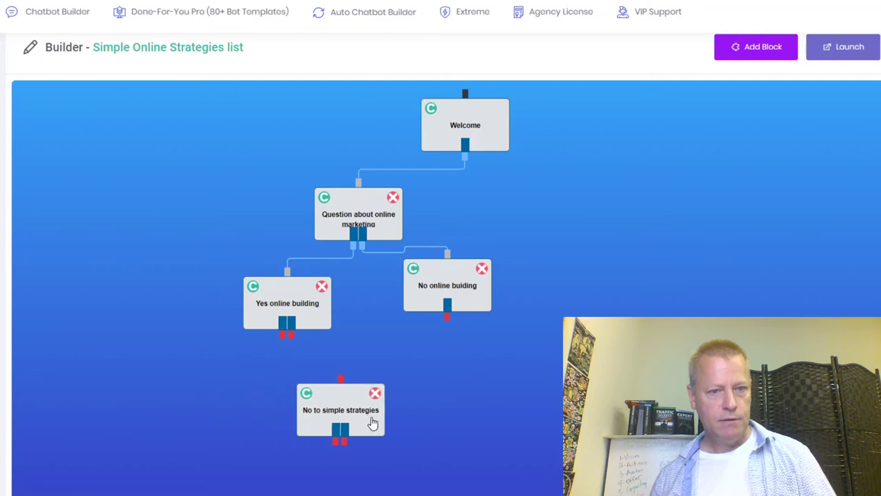
{"action": "scroll", "coordinate": [523, 374], "scroll_direction": "down", "scroll_amount": 1}
{"action": "left_click", "coordinate": [303, 297]}
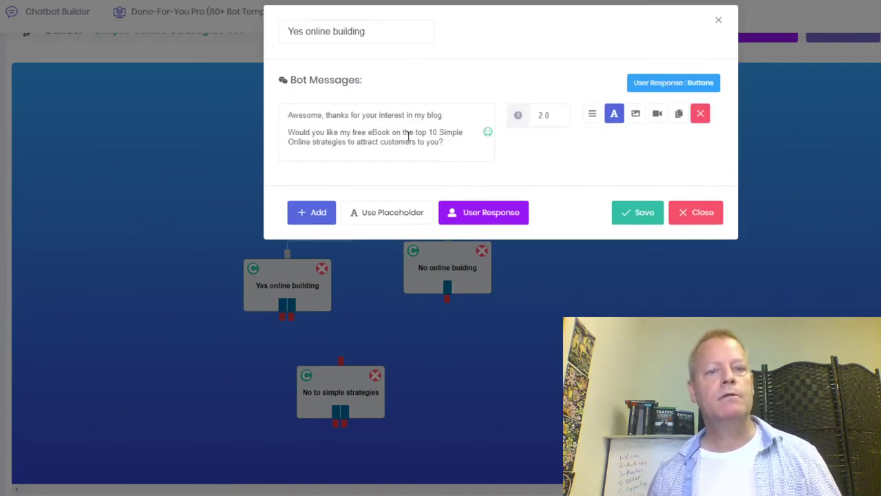
{"action": "left_click", "coordinate": [641, 215]}
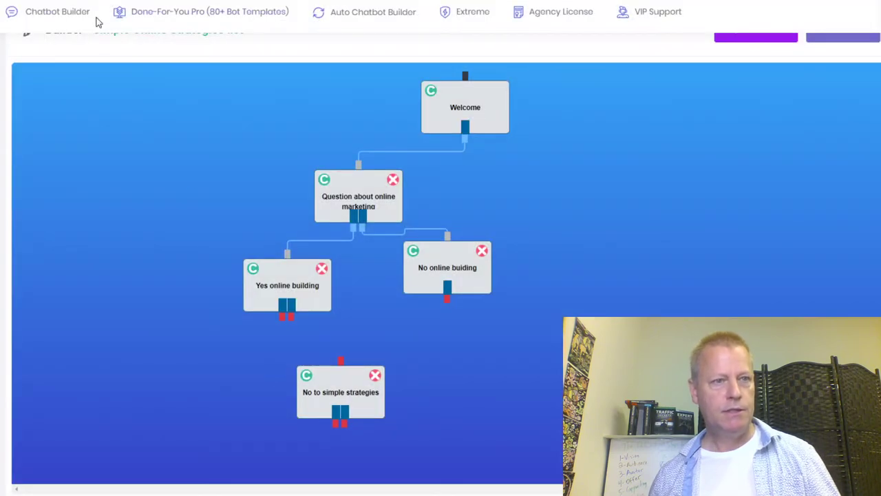
{"action": "scroll", "coordinate": [843, 105], "scroll_direction": "up", "scroll_amount": 2}
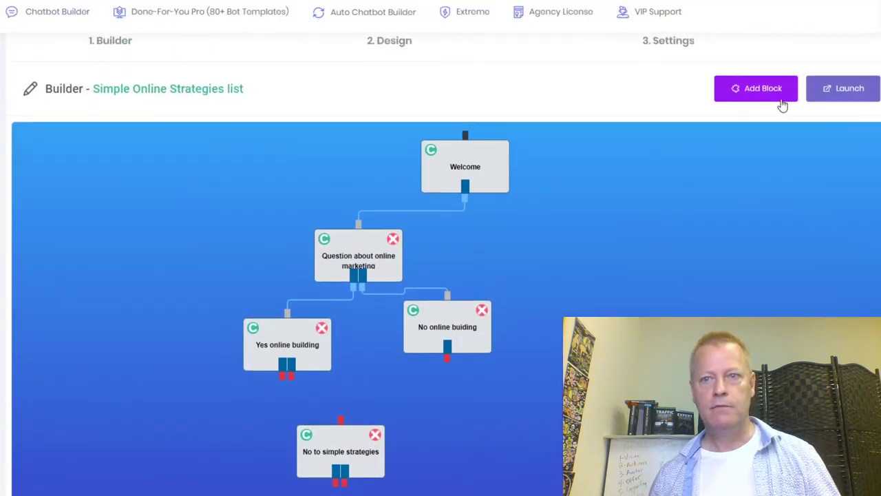
Add a new block and name it 'Yes simple strategies'.
{"action": "left_click", "coordinate": [764, 88]}
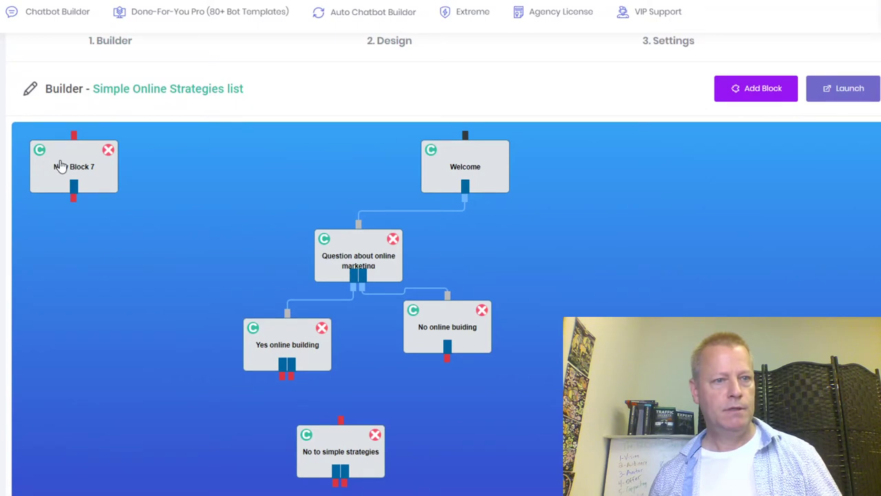
{"action": "left_click", "coordinate": [63, 162]}
{"action": "left_click_drag", "start_coordinate": [355, 36], "coordinate": [247, 35]}
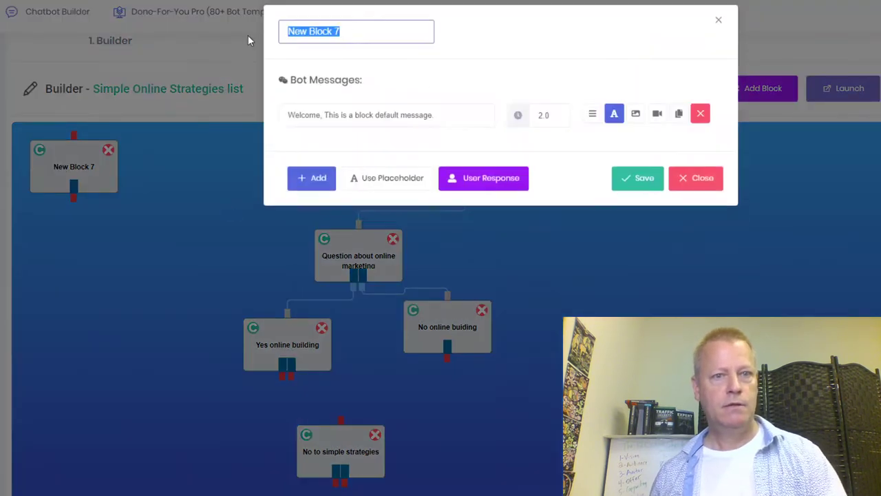
{"action": "type", "text": "Yes simple strat"}
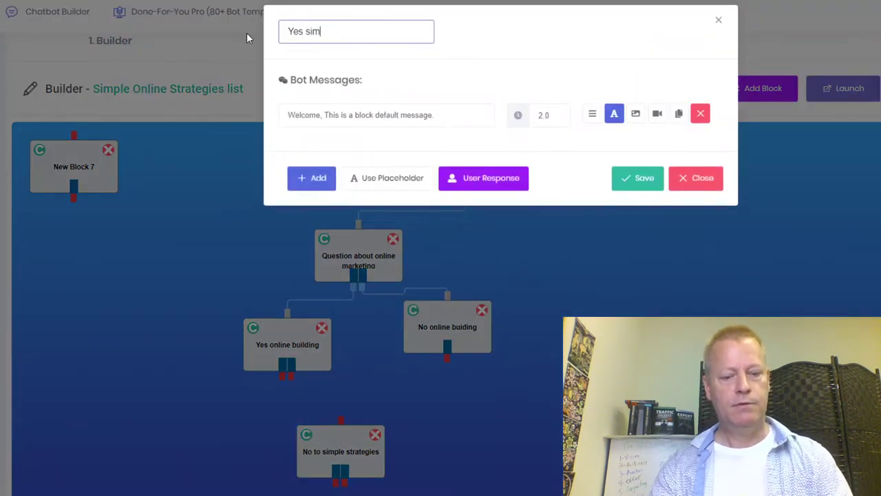
{"action": "type", "text": "egies"}
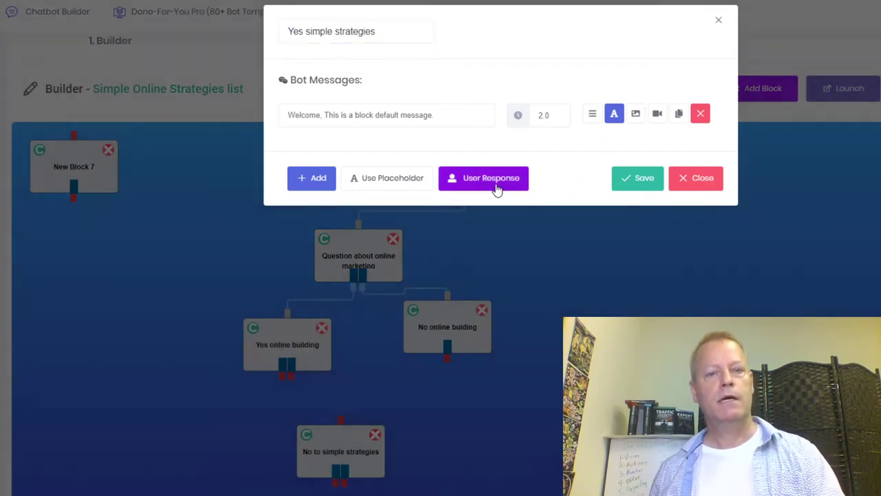
Require a validated, non-skippable Email Address text reply and start the message 'Perfect, what email…'.
{"action": "left_click", "coordinate": [495, 187]}
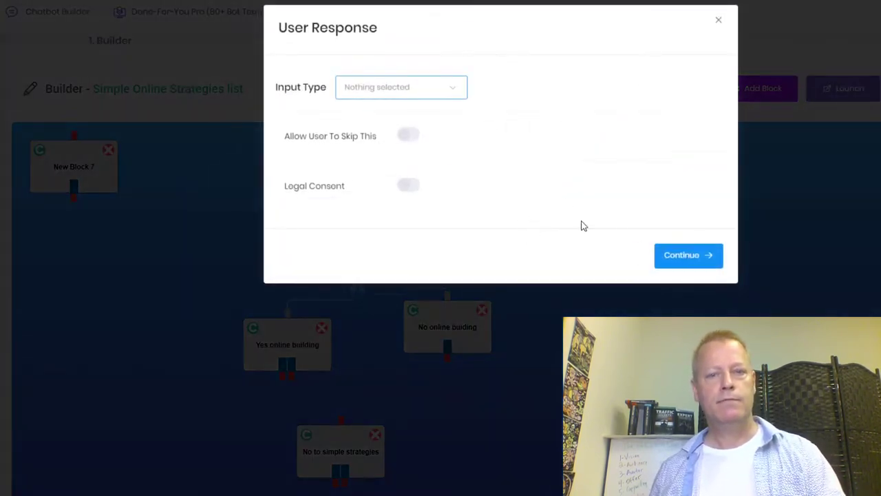
{"action": "left_click", "coordinate": [419, 103]}
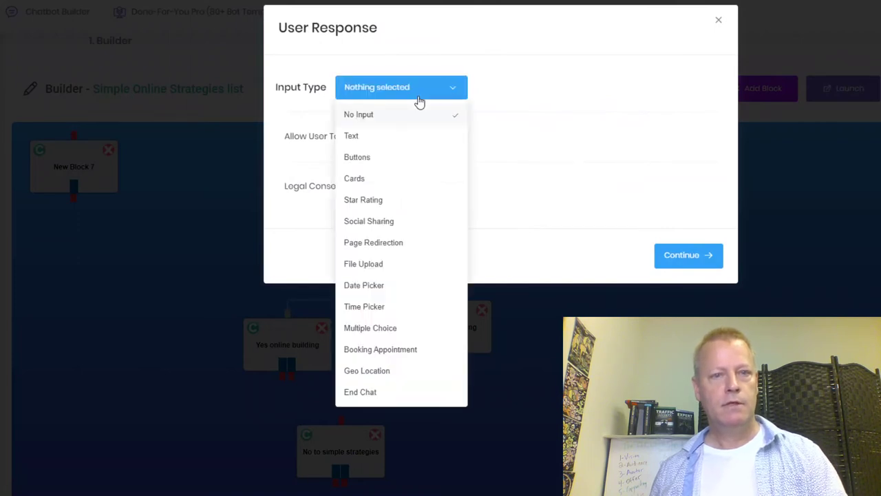
{"action": "left_click", "coordinate": [386, 140]}
{"action": "left_click", "coordinate": [487, 133]}
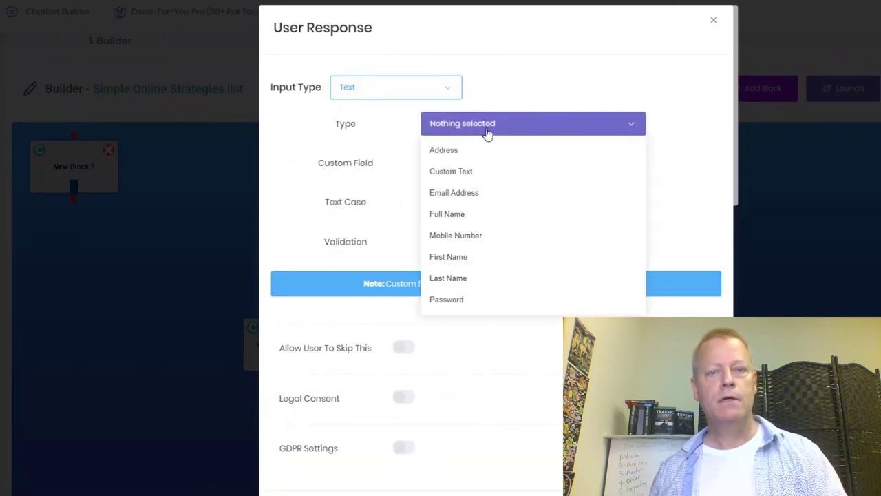
{"action": "left_click", "coordinate": [484, 192]}
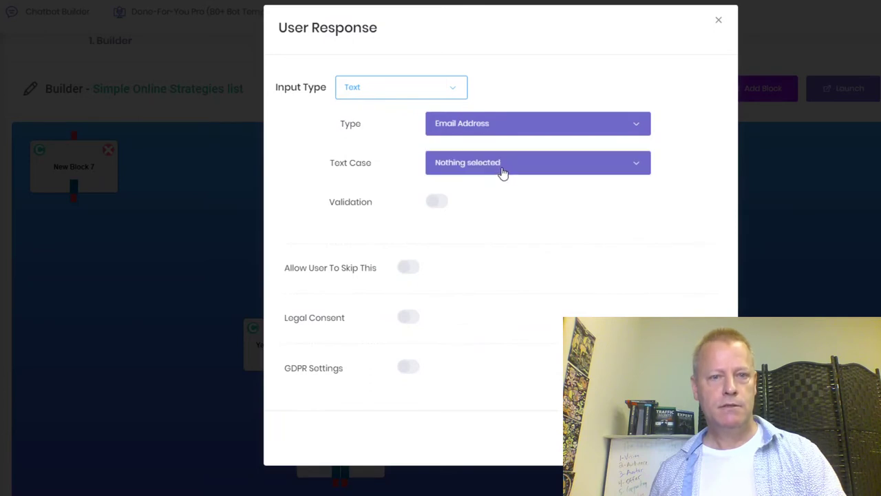
{"action": "left_click", "coordinate": [434, 203]}
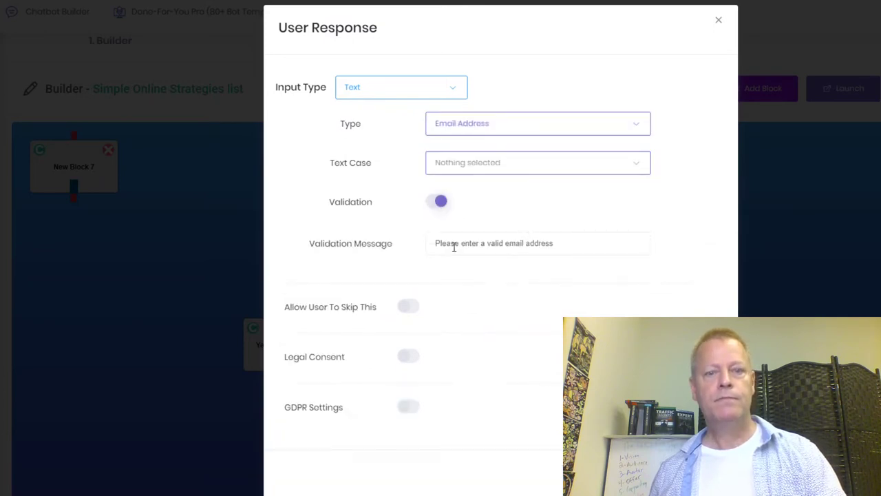
{"action": "left_click", "coordinate": [517, 171]}
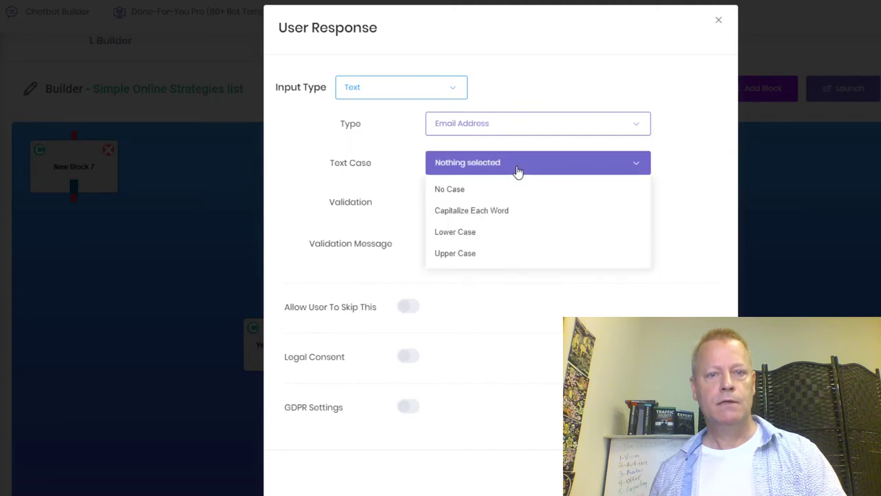
{"action": "left_click", "coordinate": [517, 170]}
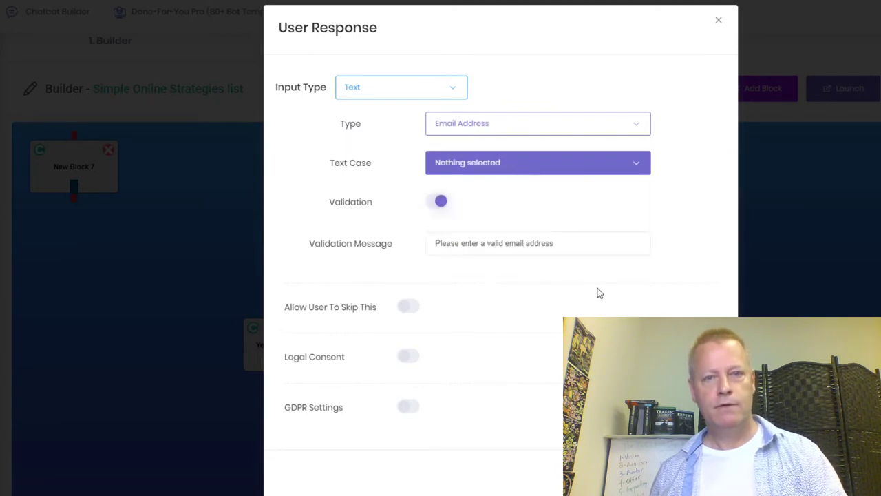
{"action": "left_click", "coordinate": [406, 307]}
{"action": "left_click", "coordinate": [406, 308]}
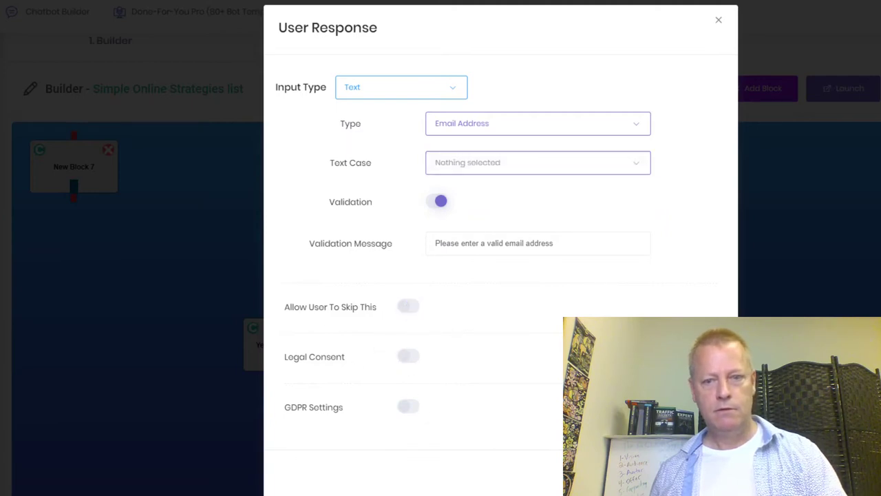
{"action": "key", "text": "Escape"}
{"action": "left_click_drag", "start_coordinate": [444, 117], "coordinate": [210, 95]}
{"action": "type", "text": "Perfect, "}
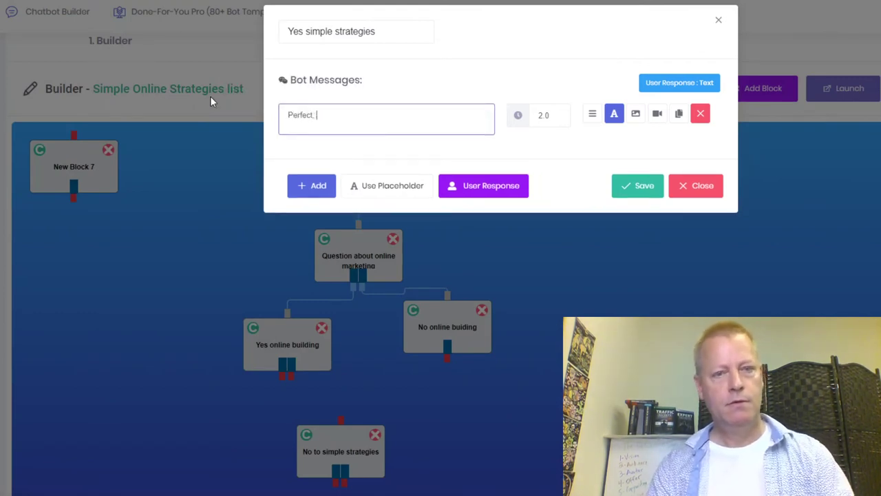
{"action": "type", "text": "what email should I send it to?"}
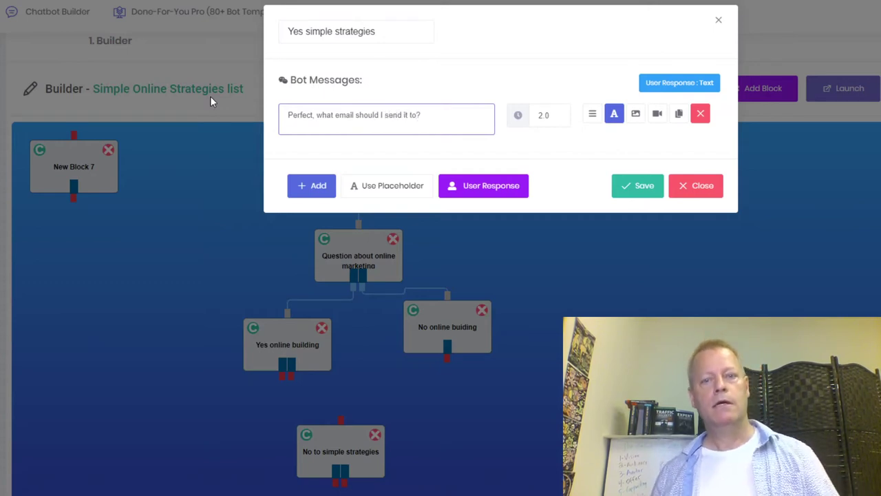
Save Yes simple strategies with the message 'Perfect, what email should I send it to?'.
{"action": "left_click", "coordinate": [625, 187]}
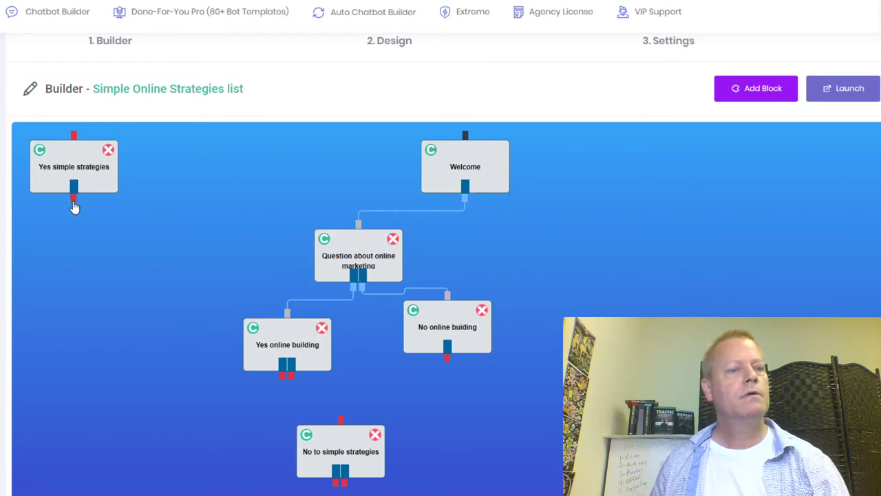
Place Yes simple strategies beside No to simple strategies and connect Yes online building to both.
{"action": "left_click_drag", "start_coordinate": [100, 180], "coordinate": [248, 456]}
{"action": "left_click_drag", "start_coordinate": [285, 379], "coordinate": [235, 420]}
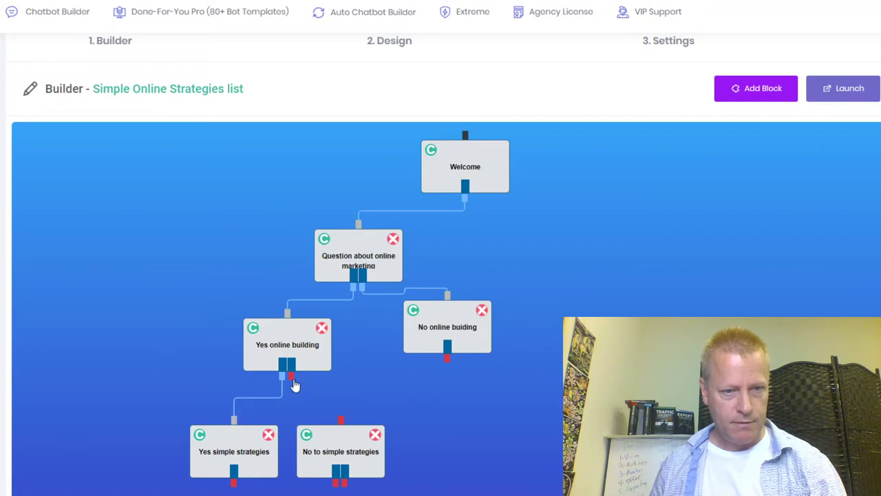
{"action": "left_click_drag", "start_coordinate": [294, 384], "coordinate": [341, 420]}
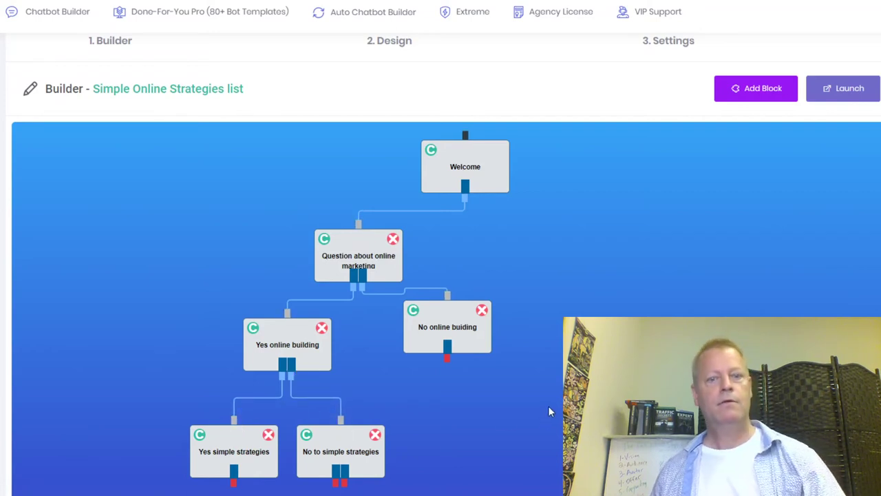
{"action": "scroll", "coordinate": [576, 316], "scroll_direction": "down", "scroll_amount": 1}
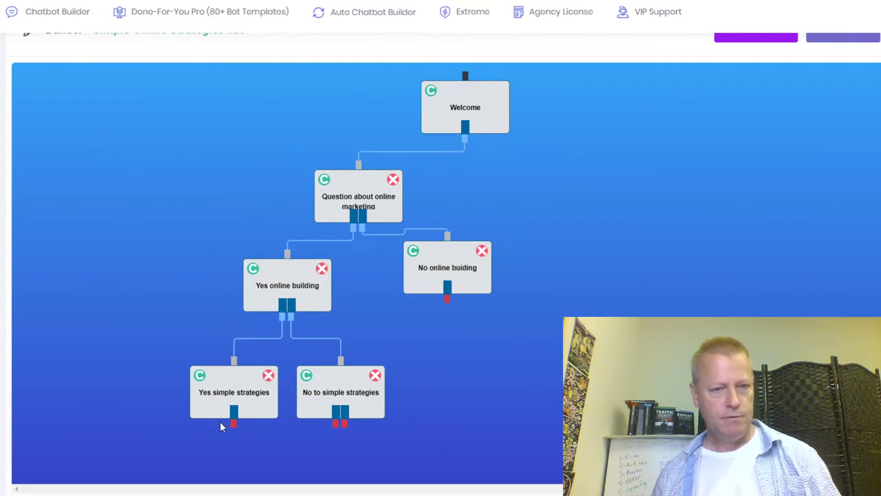
{"action": "scroll", "coordinate": [668, 315], "scroll_direction": "up", "scroll_amount": 1}
{"action": "scroll", "coordinate": [668, 316], "scroll_direction": "down", "scroll_amount": 1}
{"action": "scroll", "coordinate": [668, 315], "scroll_direction": "up", "scroll_amount": 2}
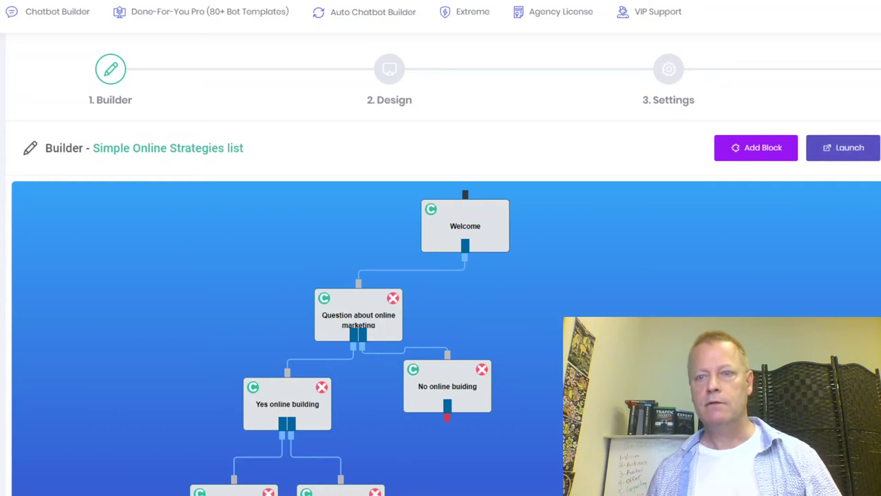
Move on to the bot's Design step.
{"action": "left_click", "coordinate": [389, 76]}
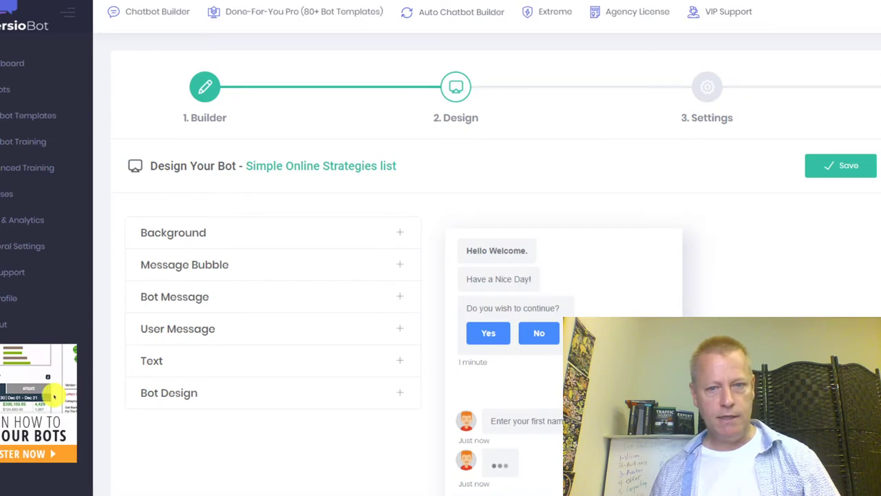
{"action": "scroll", "coordinate": [480, 298], "scroll_direction": "down", "scroll_amount": 2}
{"action": "scroll", "coordinate": [321, 214], "scroll_direction": "up", "scroll_amount": 2}
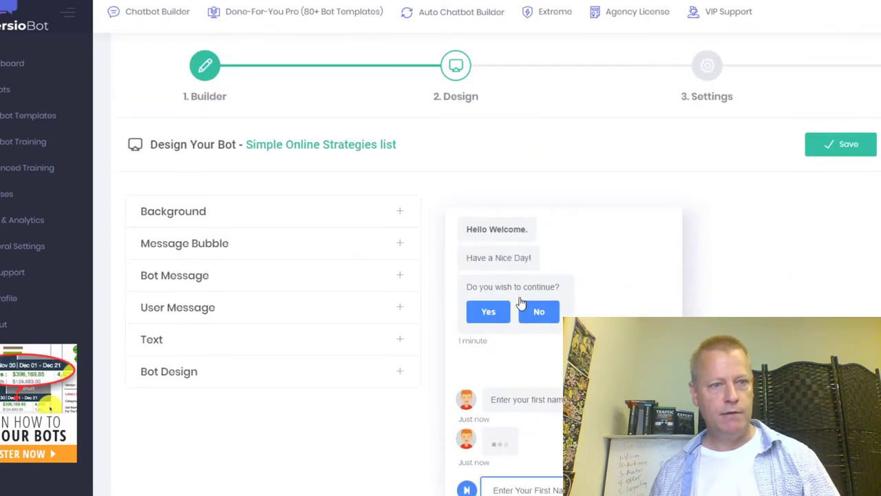
Expand and collapse the Background, Message Bubble, Bot Message and User Message sections to review them.
{"action": "left_click", "coordinate": [321, 213]}
{"action": "left_click", "coordinate": [291, 208]}
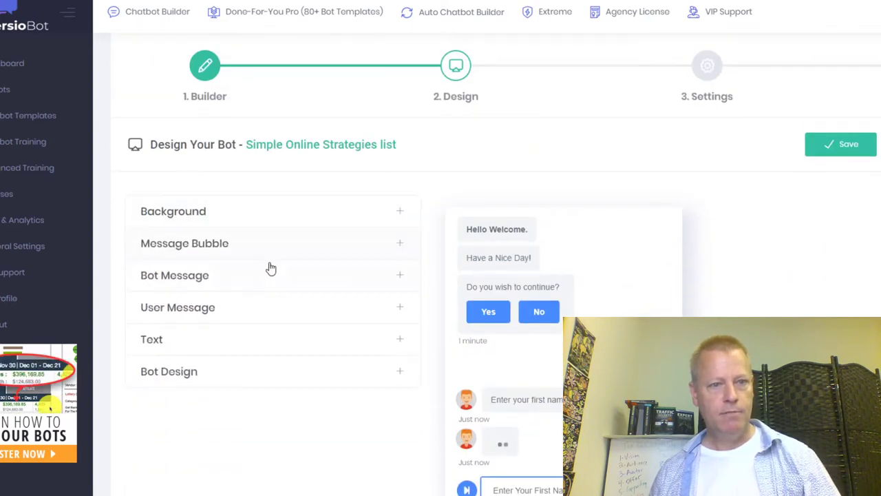
{"action": "left_click", "coordinate": [265, 256]}
{"action": "left_click", "coordinate": [266, 258]}
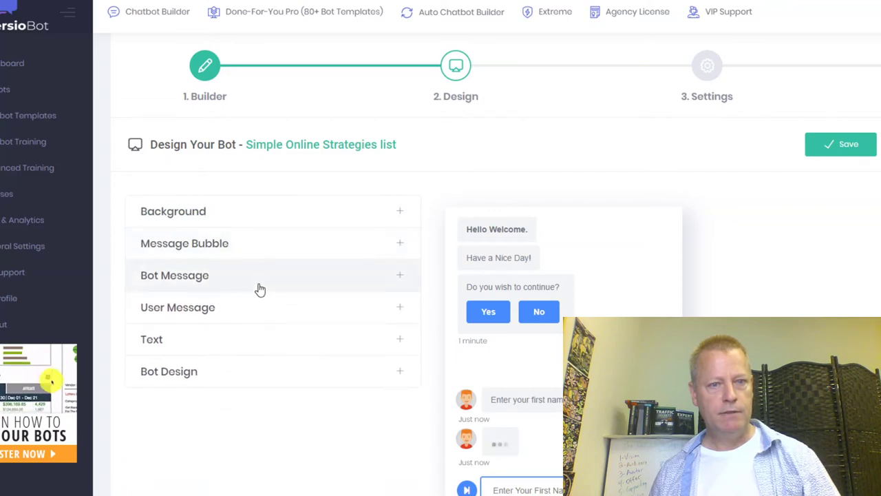
{"action": "left_click", "coordinate": [258, 289]}
{"action": "left_click", "coordinate": [259, 289]}
{"action": "left_click", "coordinate": [263, 315]}
{"action": "left_click", "coordinate": [263, 316]}
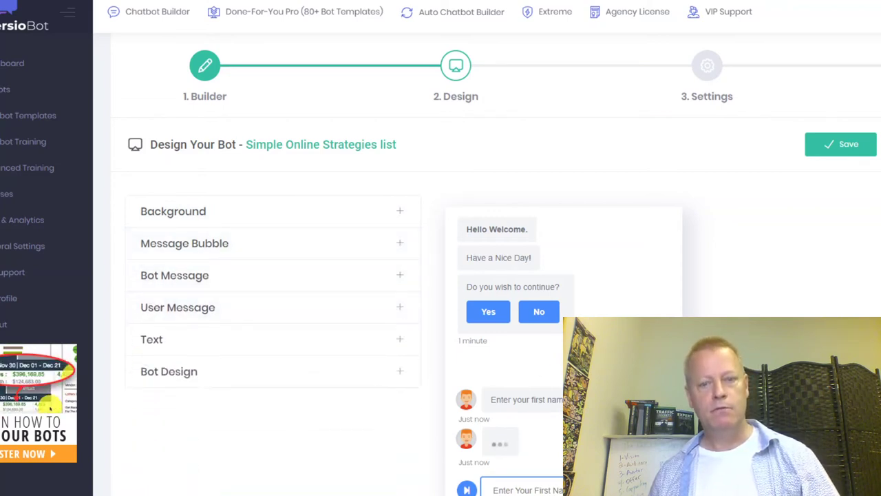
{"action": "scroll", "coordinate": [400, 296], "scroll_direction": "down", "scroll_amount": 2}
{"action": "scroll", "coordinate": [400, 296], "scroll_direction": "up", "scroll_amount": 3}
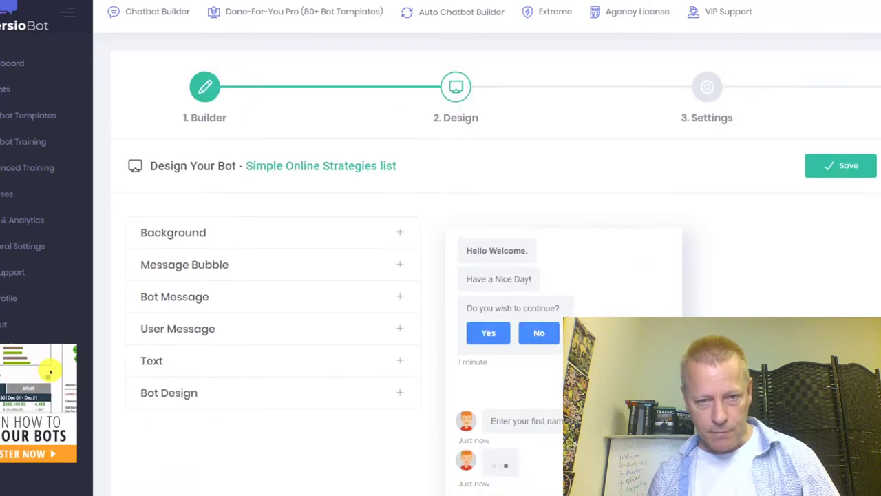
{"action": "scroll", "coordinate": [558, 324], "scroll_direction": "down", "scroll_amount": 3}
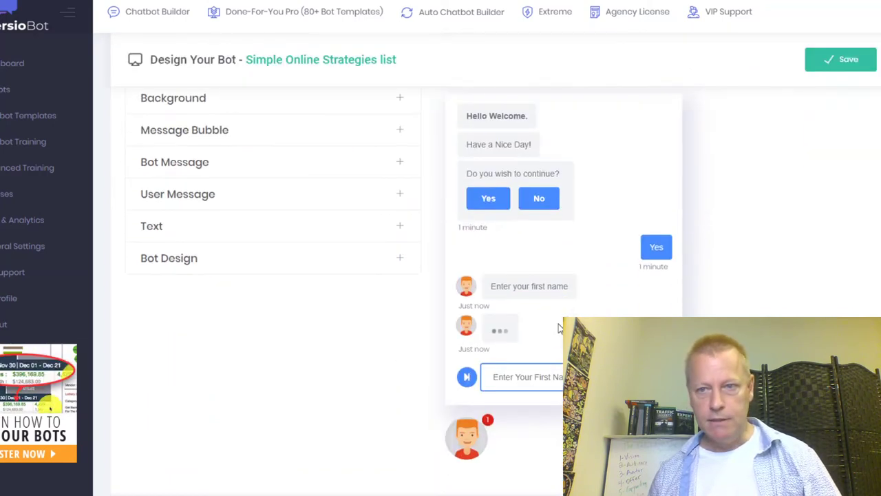
{"action": "scroll", "coordinate": [878, 256], "scroll_direction": "up", "scroll_amount": 3}
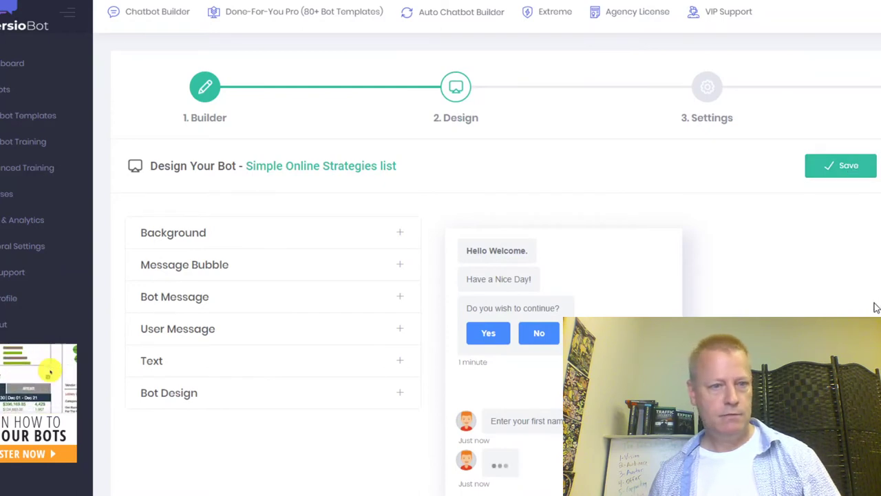
Save the design and rename the bot from 'Simple Online Strategies list' to 'JS bot'.
{"action": "left_click", "coordinate": [847, 172]}
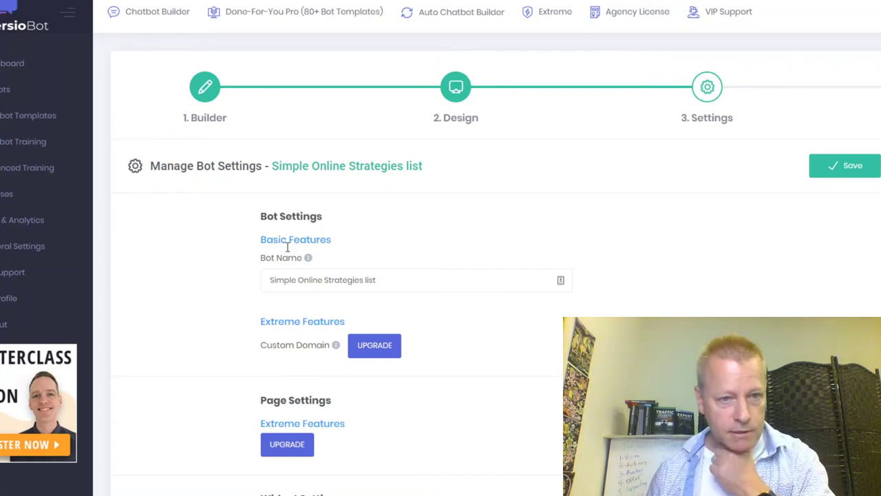
{"action": "left_click", "coordinate": [317, 280]}
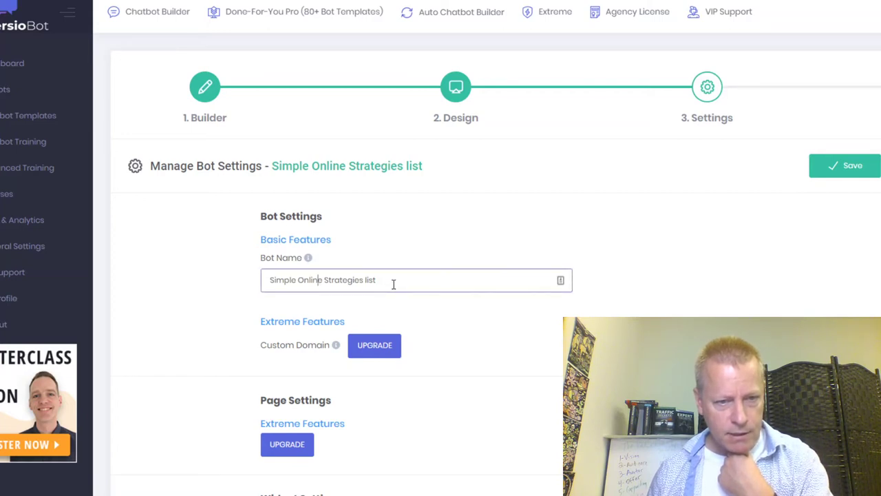
{"action": "left_click_drag", "start_coordinate": [393, 284], "coordinate": [252, 289]}
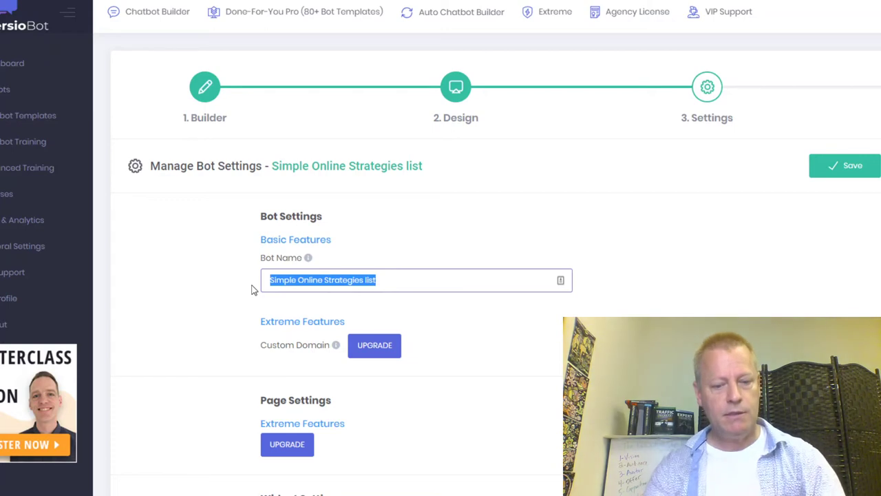
{"action": "type", "text": "JS' bot"}
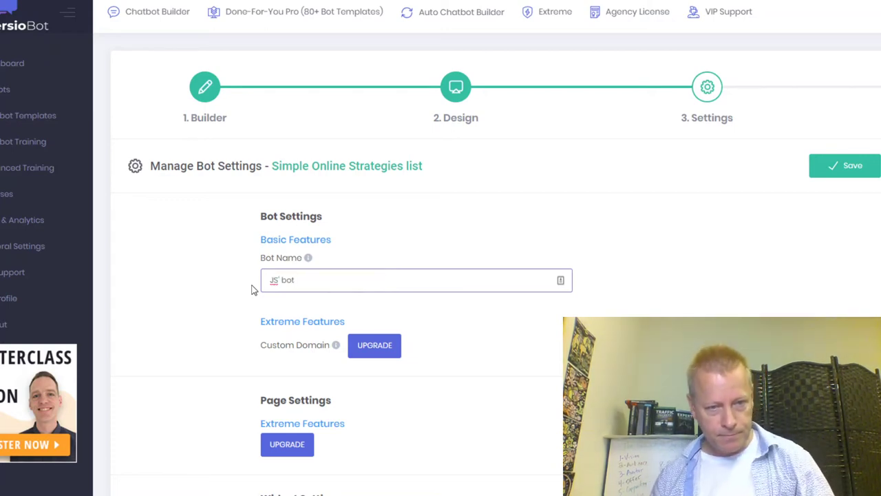
{"action": "scroll", "coordinate": [535, 347], "scroll_direction": "down", "scroll_amount": 2}
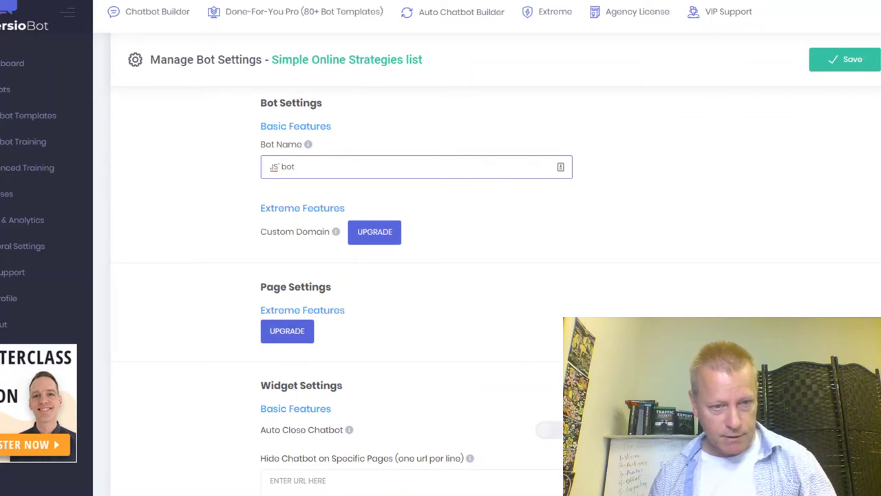
{"action": "scroll", "coordinate": [413, 275], "scroll_direction": "down", "scroll_amount": 3}
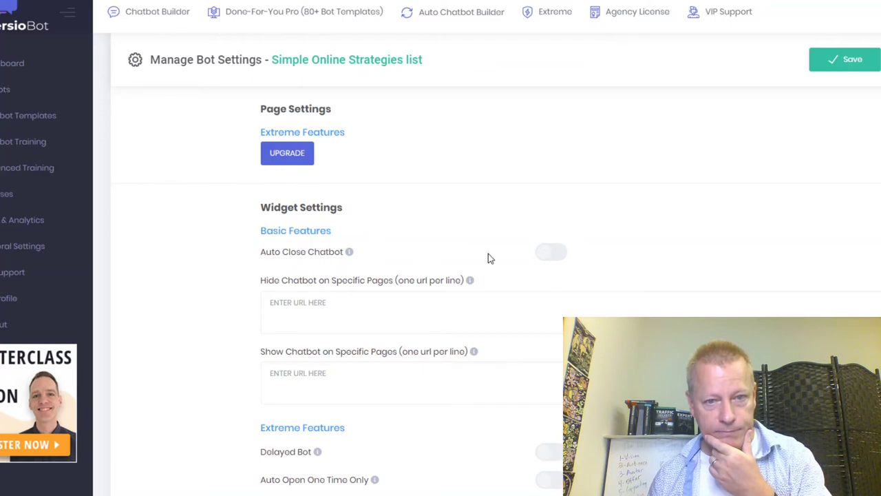
Toggle Auto Close Chatbot on and back off, leaving it disabled.
{"action": "left_click", "coordinate": [551, 252]}
{"action": "left_click", "coordinate": [550, 252]}
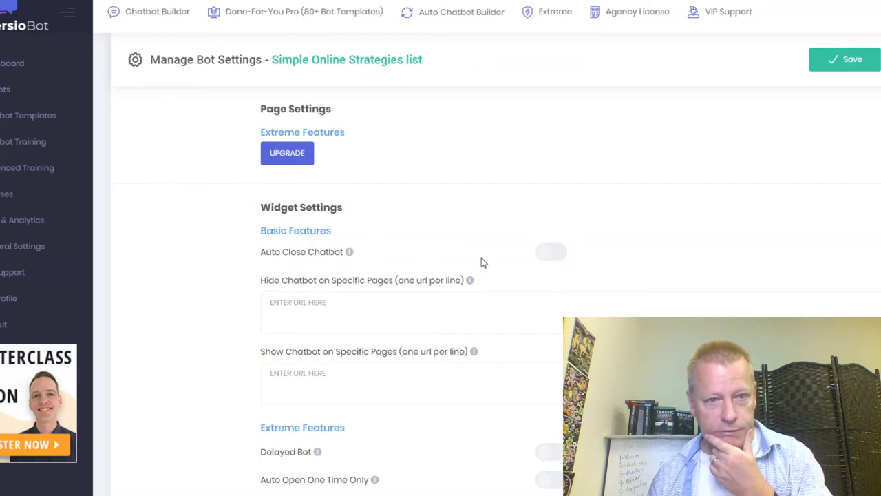
{"action": "mouse_move", "coordinate": [350, 254]}
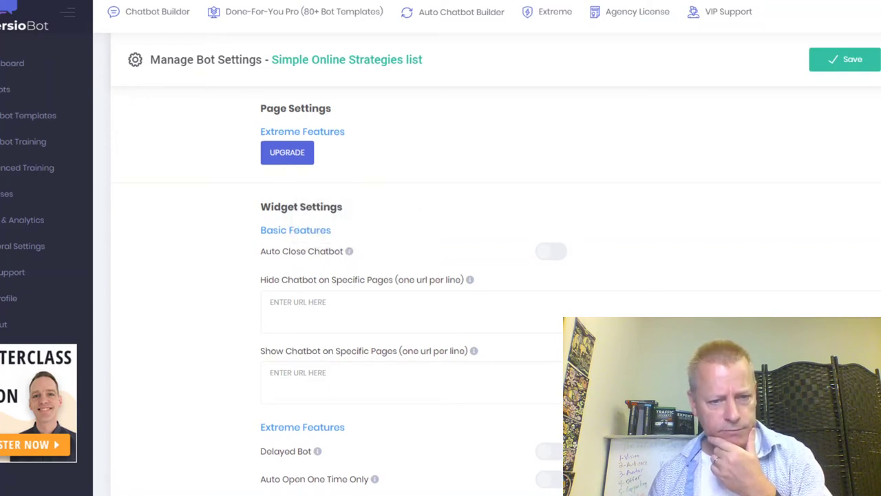
{"action": "scroll", "coordinate": [382, 268], "scroll_direction": "down", "scroll_amount": 3}
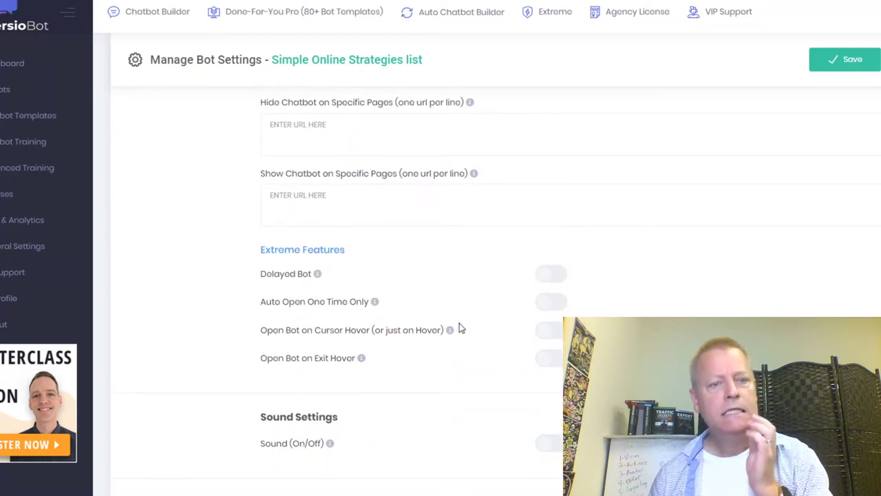
{"action": "mouse_move", "coordinate": [317, 275]}
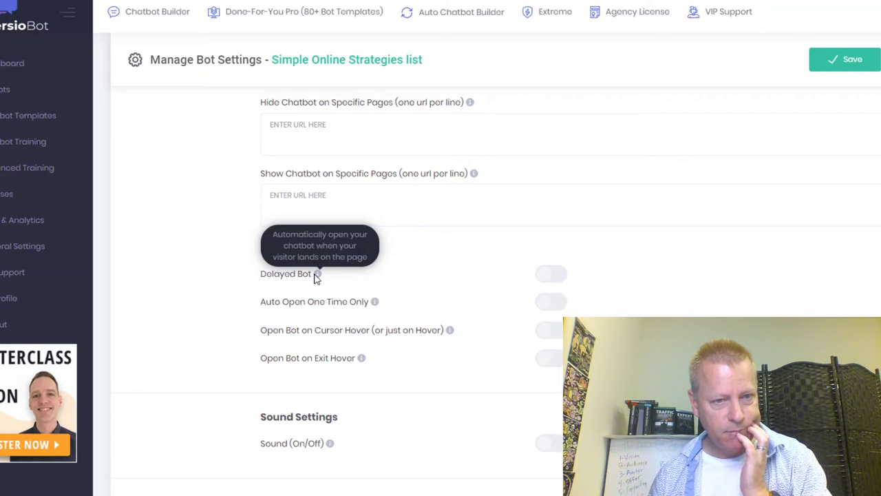
{"action": "mouse_move", "coordinate": [376, 301]}
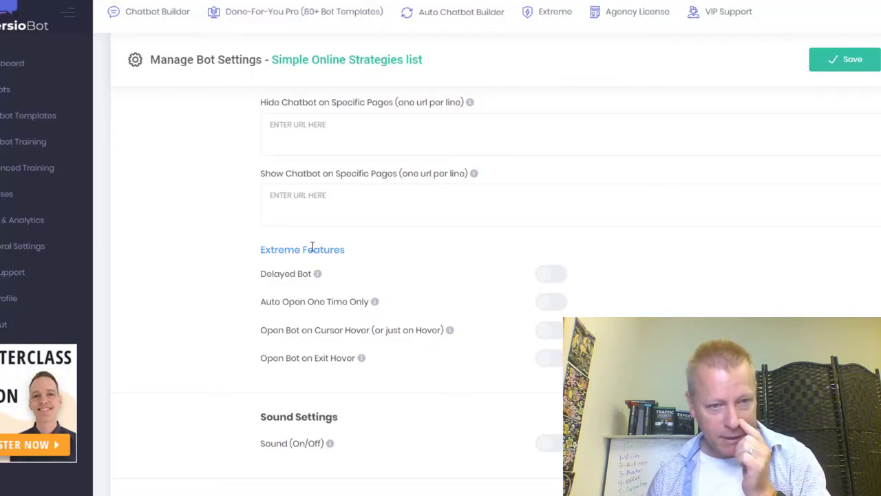
{"action": "scroll", "coordinate": [406, 386], "scroll_direction": "down", "scroll_amount": 1}
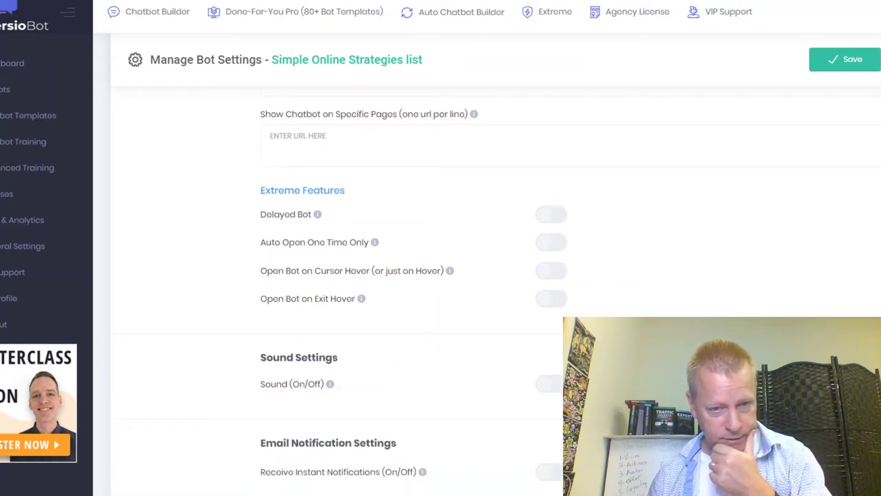
Turn on Sound plus Sound On Bot Load, Initial Message and All Messages.
{"action": "mouse_move", "coordinate": [331, 385]}
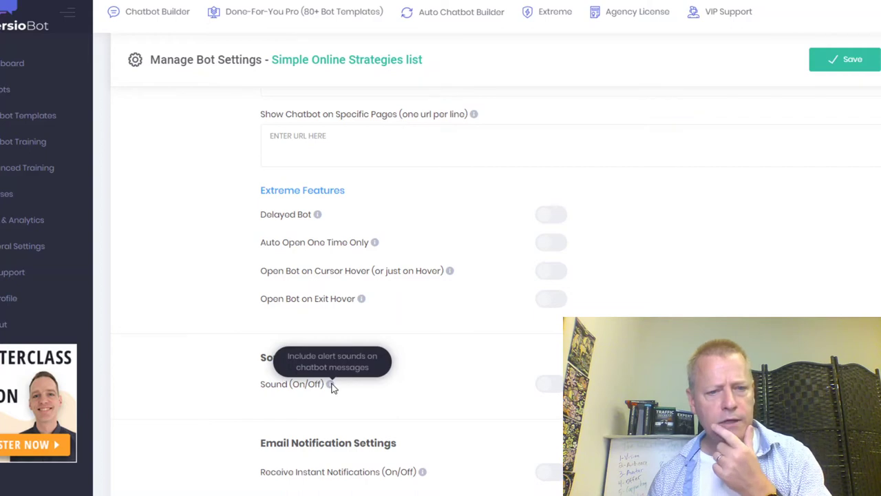
{"action": "left_click", "coordinate": [551, 384]}
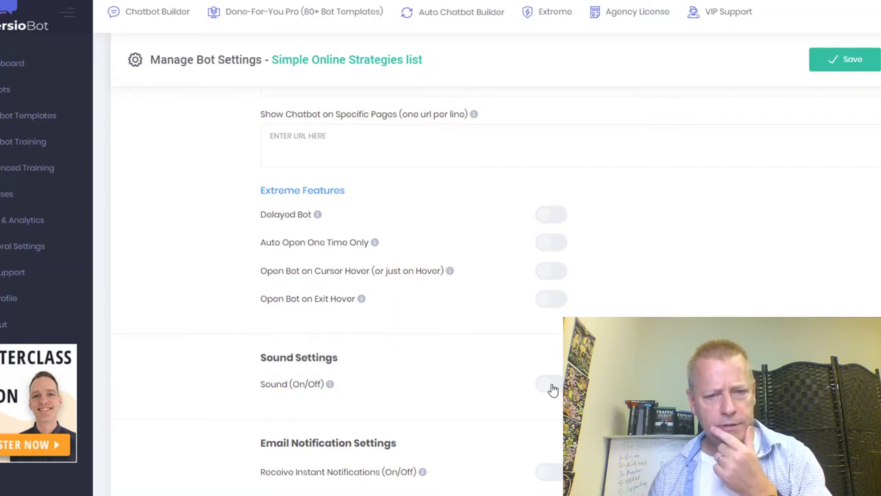
{"action": "scroll", "coordinate": [401, 366], "scroll_direction": "down", "scroll_amount": 2}
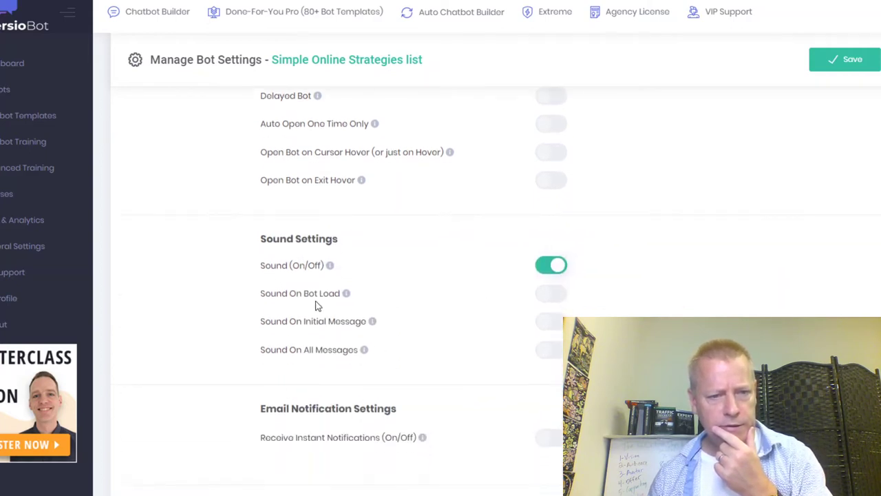
{"action": "left_click", "coordinate": [545, 324]}
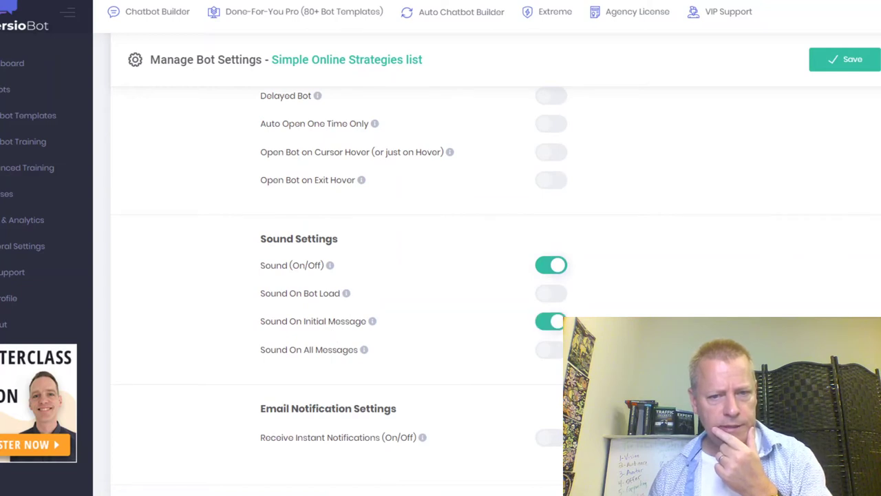
{"action": "left_click", "coordinate": [552, 296]}
{"action": "left_click", "coordinate": [550, 350]}
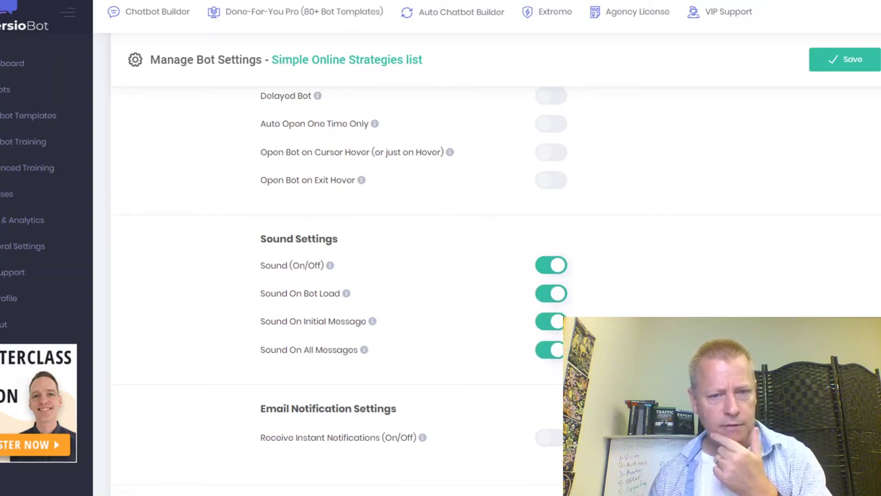
{"action": "scroll", "coordinate": [551, 349], "scroll_direction": "down", "scroll_amount": 2}
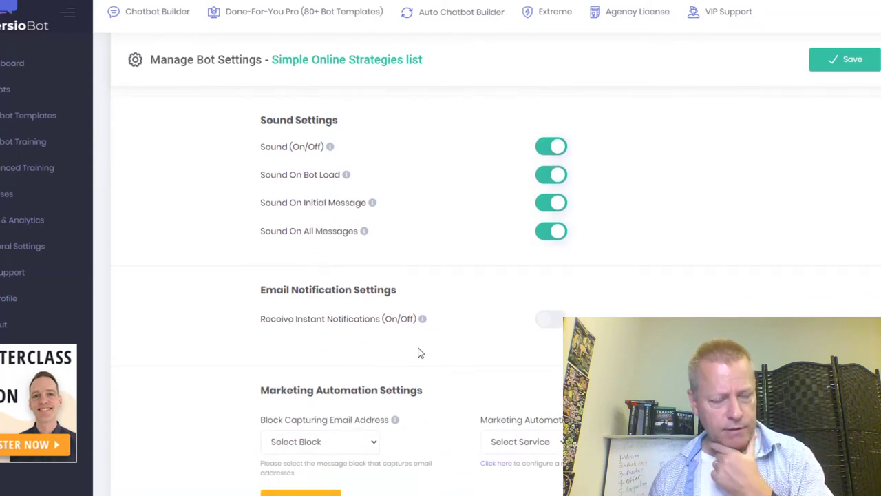
Turn on instant email notifications and tick Select All so all six goals send notifications.
{"action": "mouse_move", "coordinate": [423, 321]}
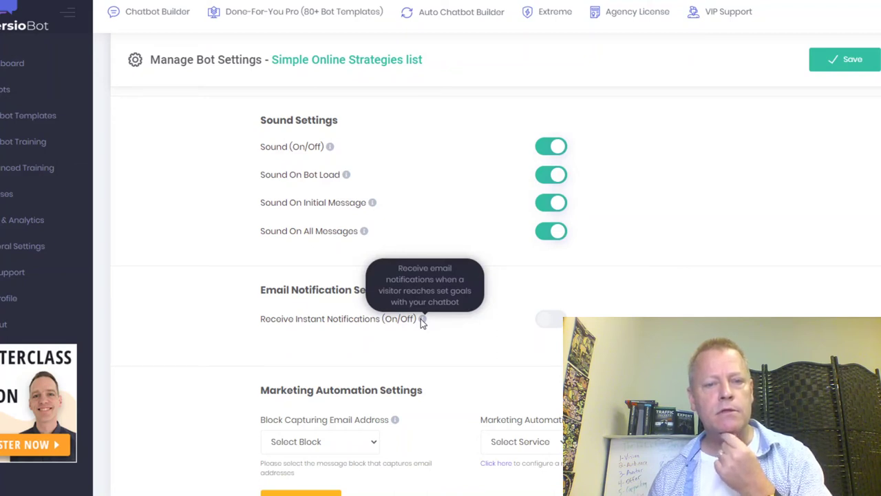
{"action": "left_click", "coordinate": [532, 321]}
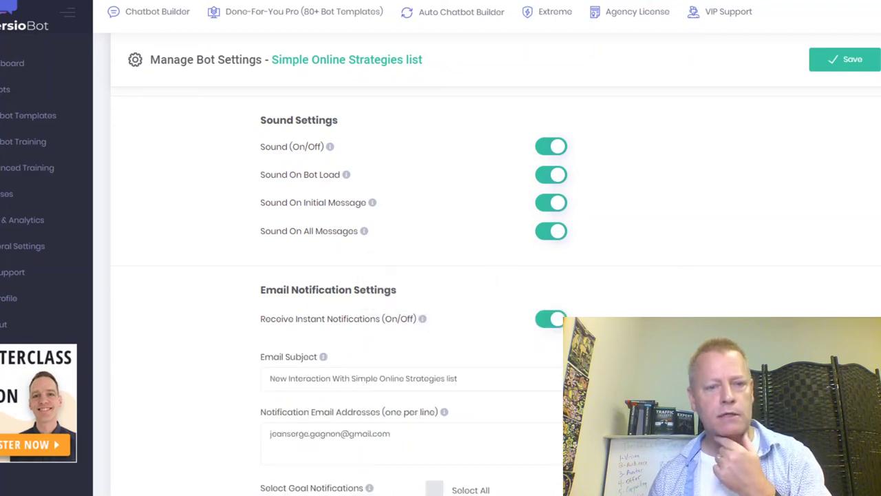
{"action": "scroll", "coordinate": [386, 366], "scroll_direction": "down", "scroll_amount": 1}
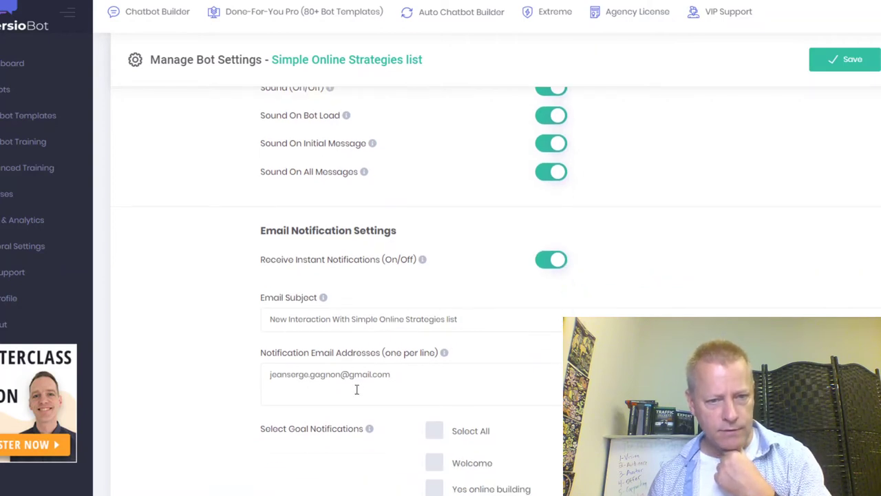
{"action": "scroll", "coordinate": [527, 397], "scroll_direction": "down", "scroll_amount": 4}
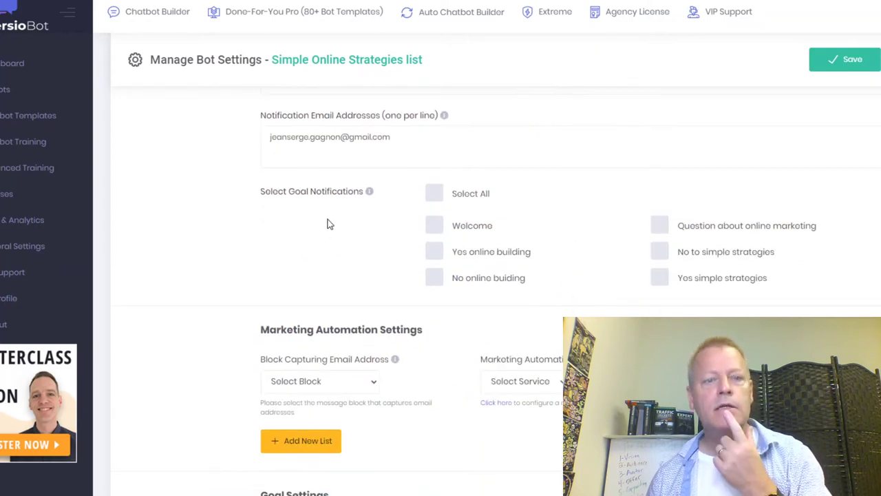
{"action": "left_click", "coordinate": [435, 194]}
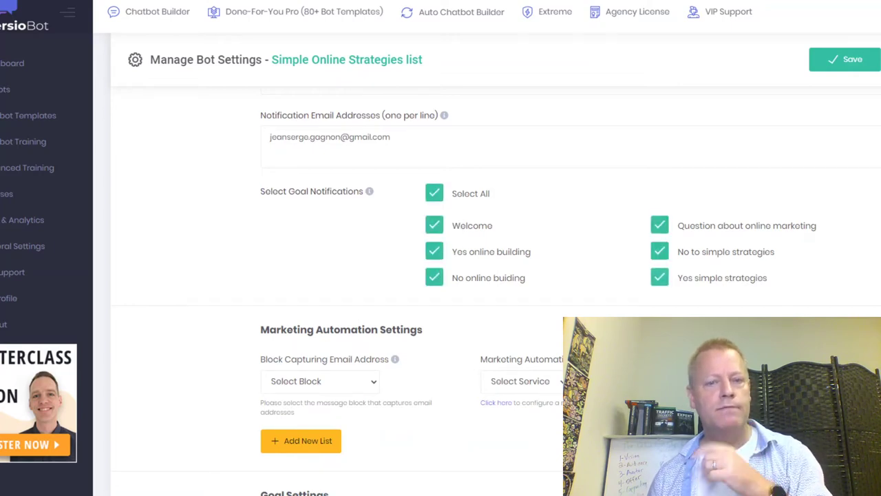
{"action": "scroll", "coordinate": [516, 425], "scroll_direction": "down", "scroll_amount": 1}
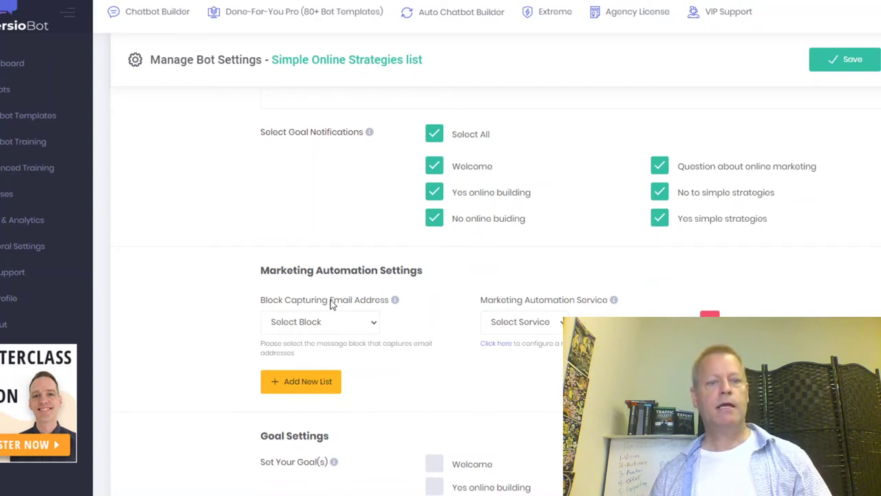
Set the email-capturing block to 'Yes simple strategies', leaving Marketing Automation Service unselected.
{"action": "left_click", "coordinate": [377, 329]}
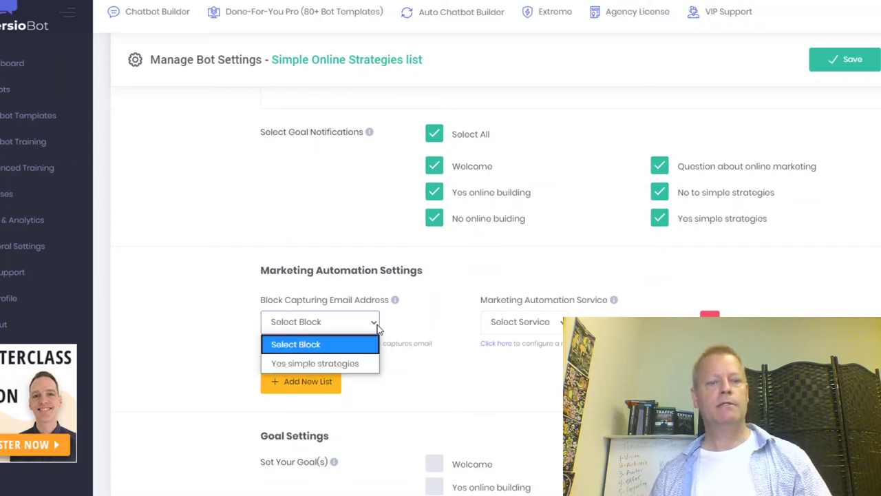
{"action": "left_click", "coordinate": [337, 364]}
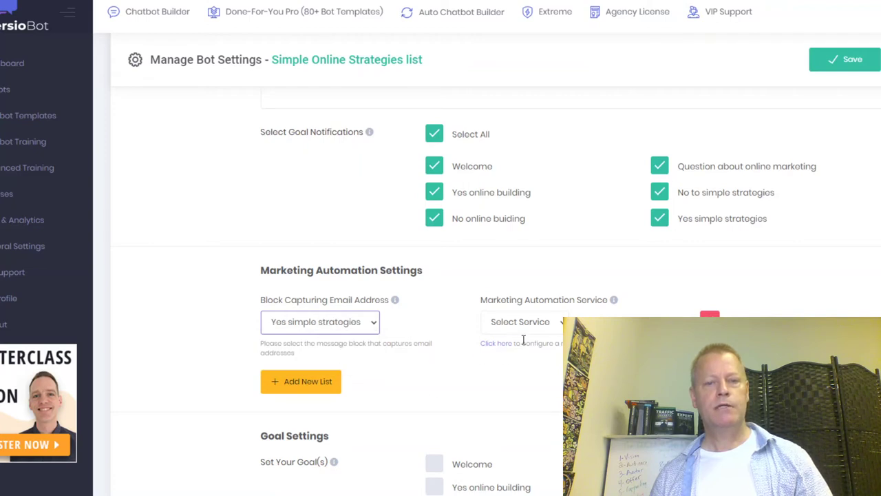
{"action": "left_click", "coordinate": [559, 325]}
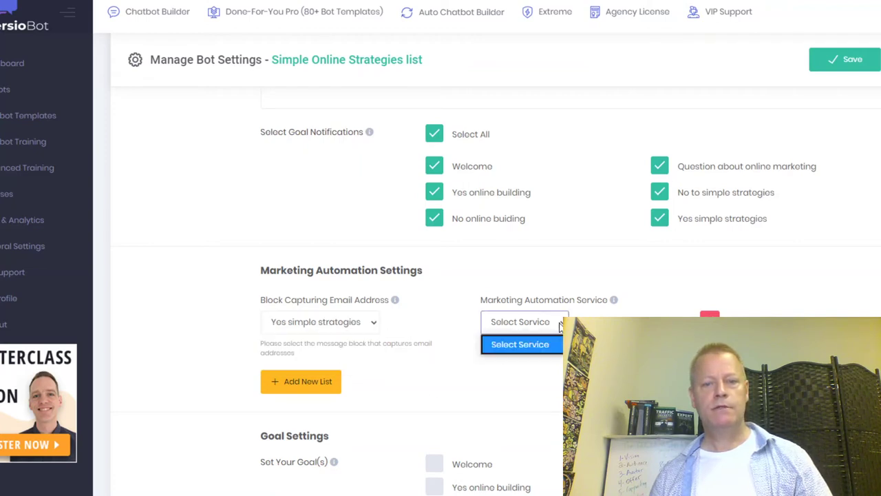
{"action": "left_click", "coordinate": [525, 344]}
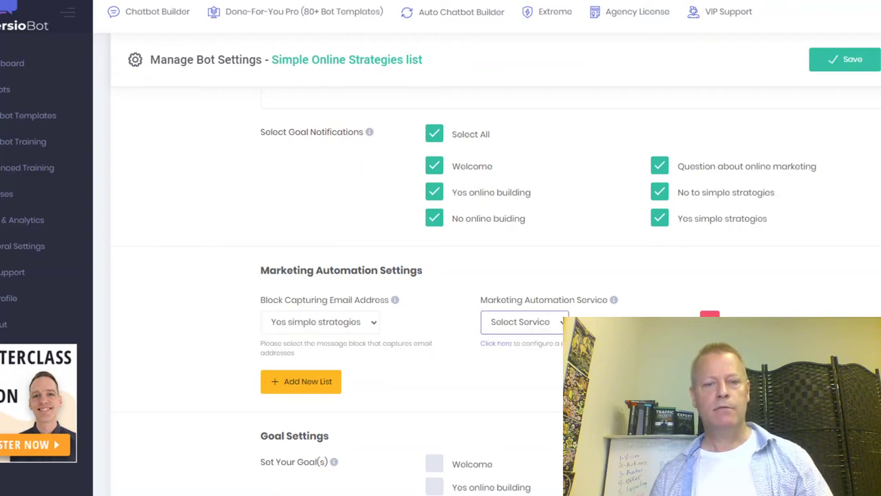
Open AWeber's settings under General Settings > Marketing Automations and start Connect AWeber.
{"action": "left_click", "coordinate": [497, 344]}
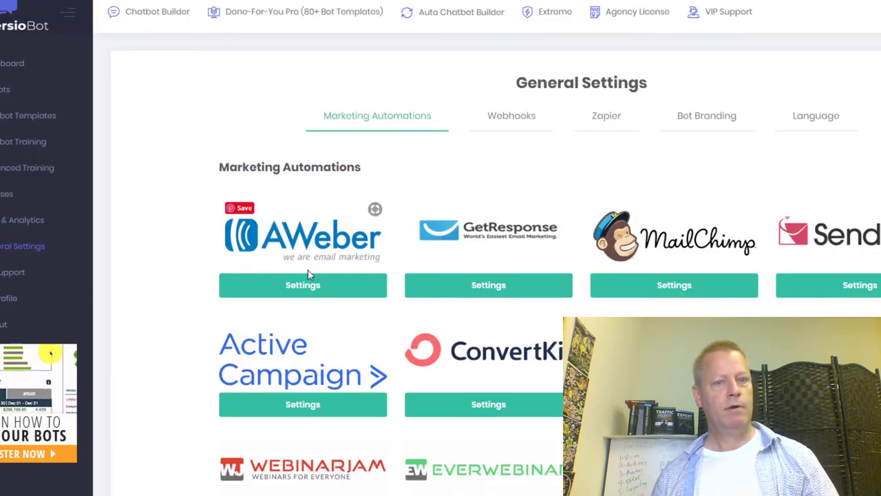
{"action": "left_click", "coordinate": [305, 285]}
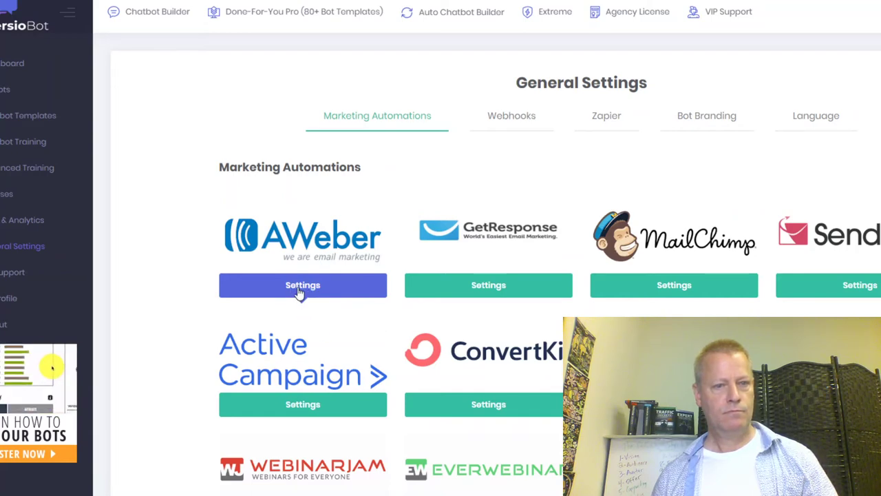
{"action": "scroll", "coordinate": [329, 292], "scroll_direction": "down", "scroll_amount": 2}
{"action": "scroll", "coordinate": [329, 292], "scroll_direction": "down", "scroll_amount": 1}
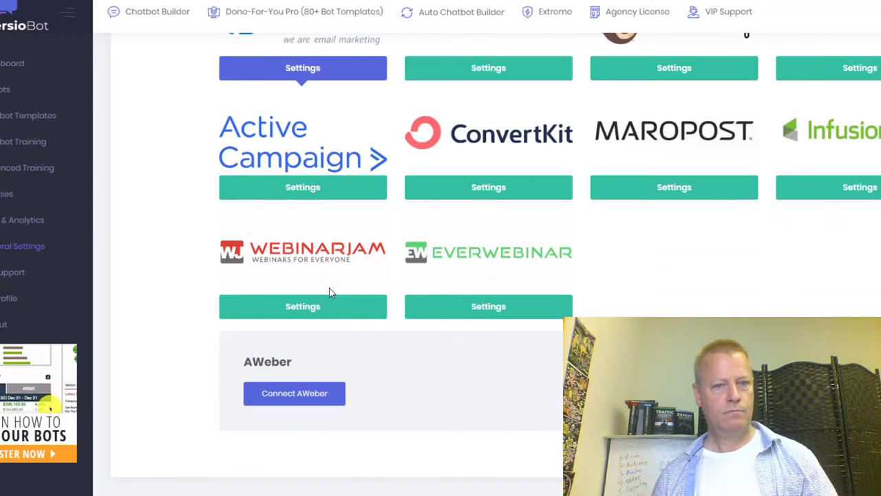
{"action": "left_click", "coordinate": [315, 402]}
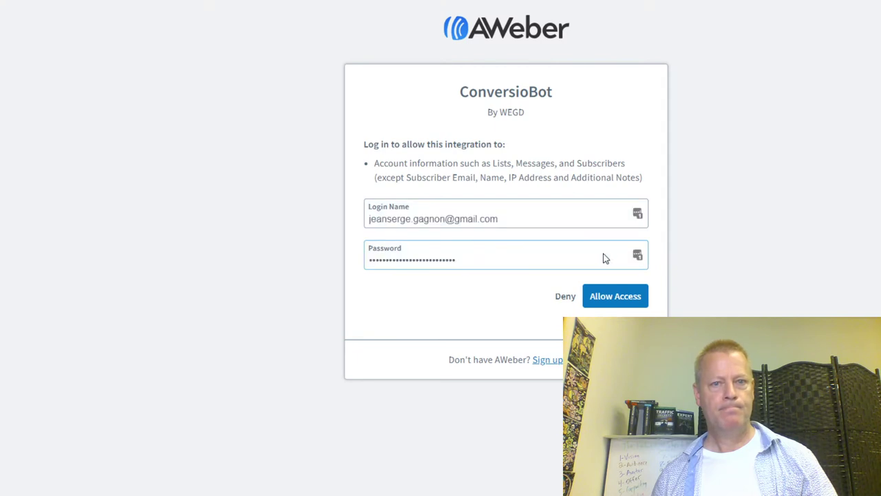
Allow ConversioBot access to the AWeber account.
{"action": "left_click", "coordinate": [628, 306]}
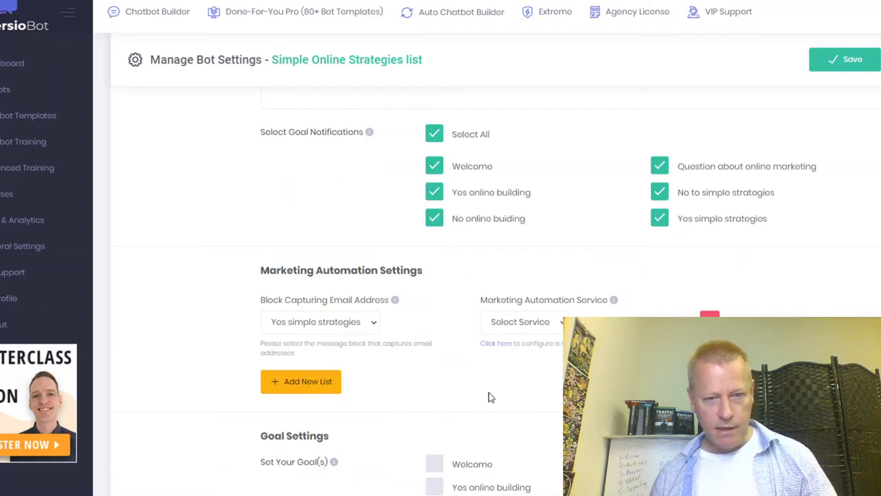
Check the marketing automation service list, then save the bot settings.
{"action": "left_click", "coordinate": [561, 328]}
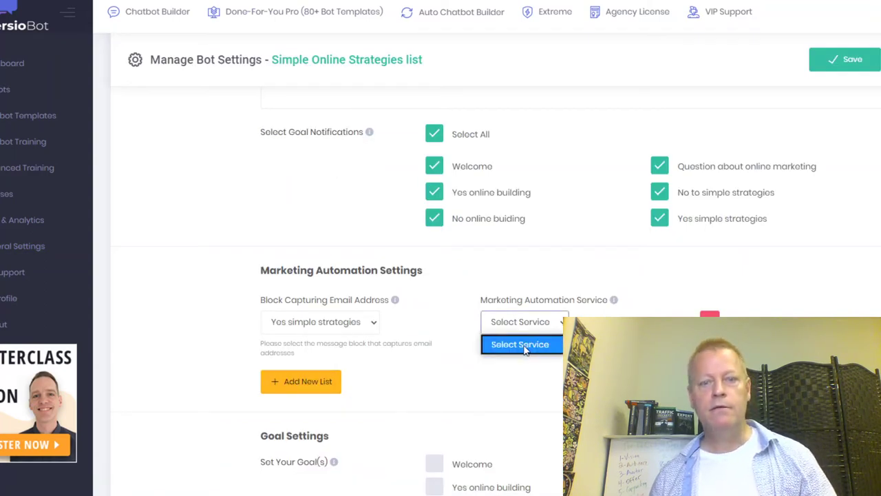
{"action": "left_click", "coordinate": [526, 346]}
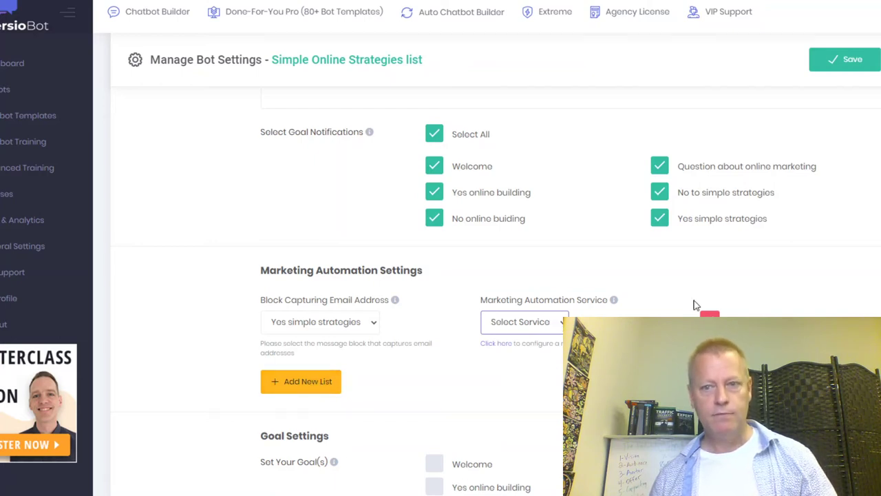
{"action": "left_click", "coordinate": [851, 67]}
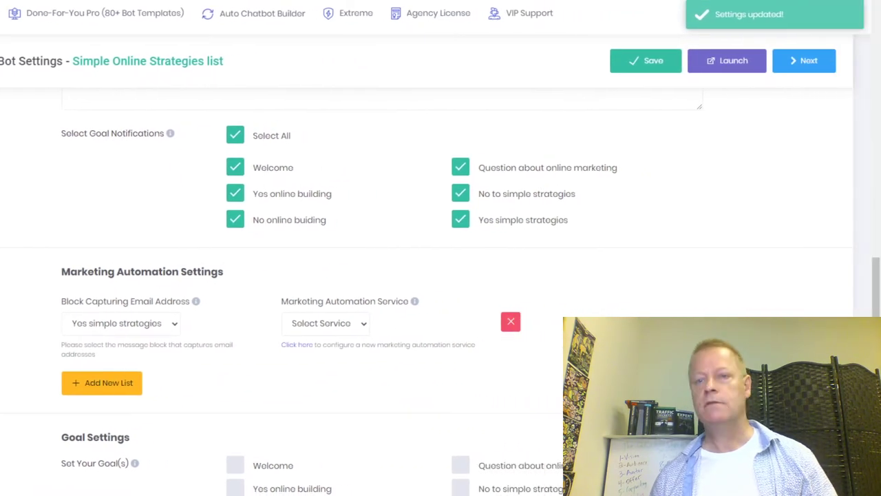
Review the service and email-capturing block dropdowns unchanged, returning to the top of Bot Settings.
{"action": "scroll", "coordinate": [673, 171], "scroll_direction": "up", "scroll_amount": 5}
{"action": "scroll", "coordinate": [480, 190], "scroll_direction": "down", "scroll_amount": 6}
{"action": "scroll", "coordinate": [479, 186], "scroll_direction": "up", "scroll_amount": 13}
{"action": "scroll", "coordinate": [480, 184], "scroll_direction": "down", "scroll_amount": 7}
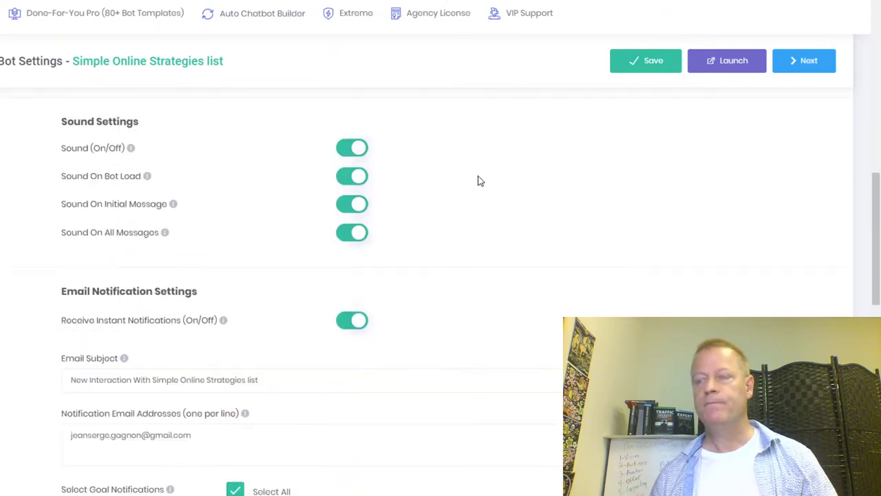
{"action": "scroll", "coordinate": [478, 182], "scroll_direction": "down", "scroll_amount": 11}
{"action": "scroll", "coordinate": [220, 291], "scroll_direction": "up", "scroll_amount": 4}
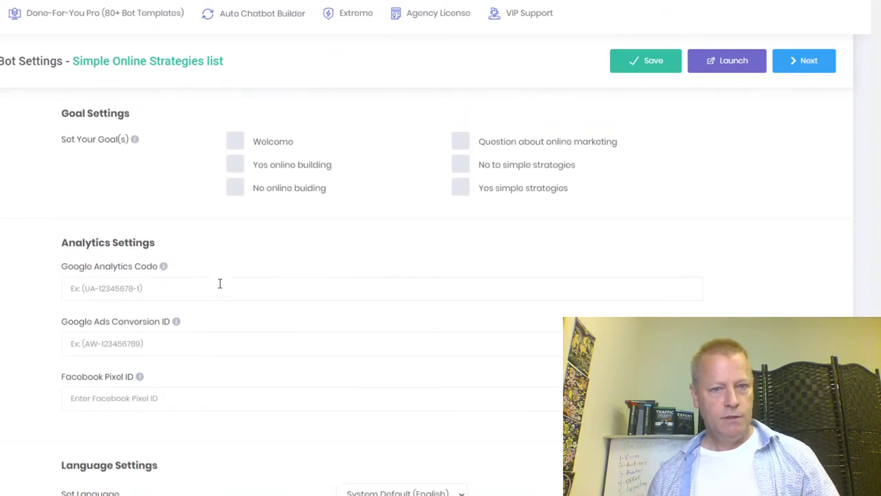
{"action": "scroll", "coordinate": [218, 282], "scroll_direction": "up", "scroll_amount": 4}
{"action": "left_click", "coordinate": [310, 232]}
{"action": "left_click", "coordinate": [311, 235]}
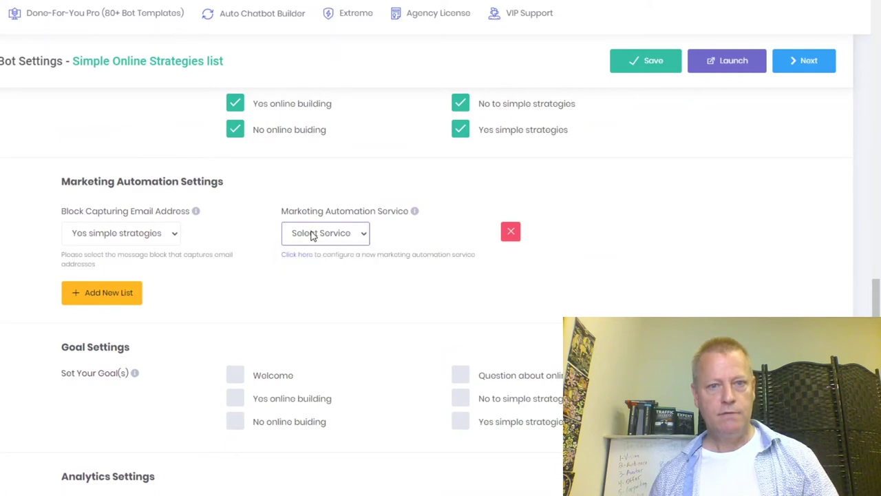
{"action": "left_click", "coordinate": [173, 236]}
{"action": "left_click", "coordinate": [174, 238]}
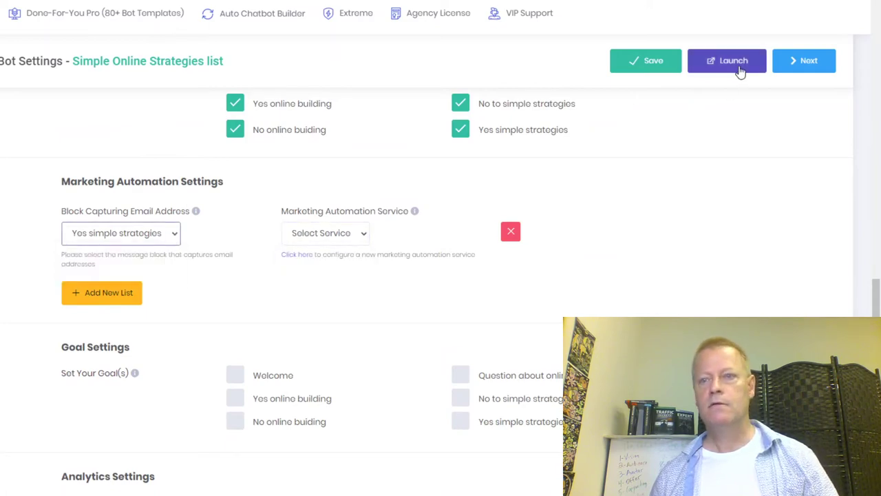
{"action": "scroll", "coordinate": [260, 91], "scroll_direction": "up", "scroll_amount": 6}
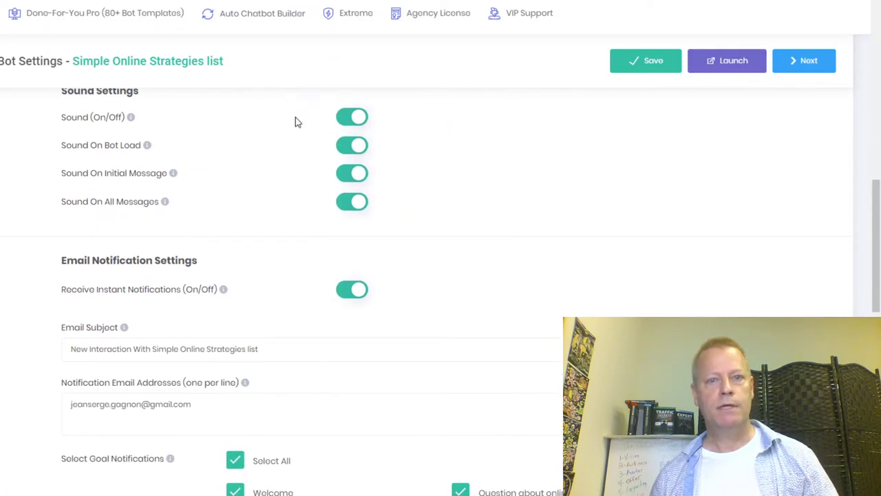
{"action": "scroll", "coordinate": [343, 150], "scroll_direction": "up", "scroll_amount": 10}
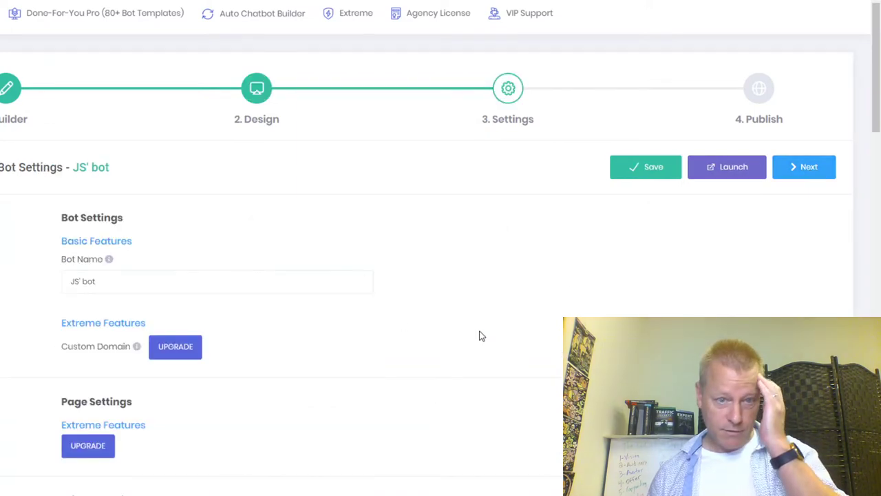
Choose Aweber as the marketing automation service.
{"action": "scroll", "coordinate": [305, 291], "scroll_direction": "down", "scroll_amount": 10}
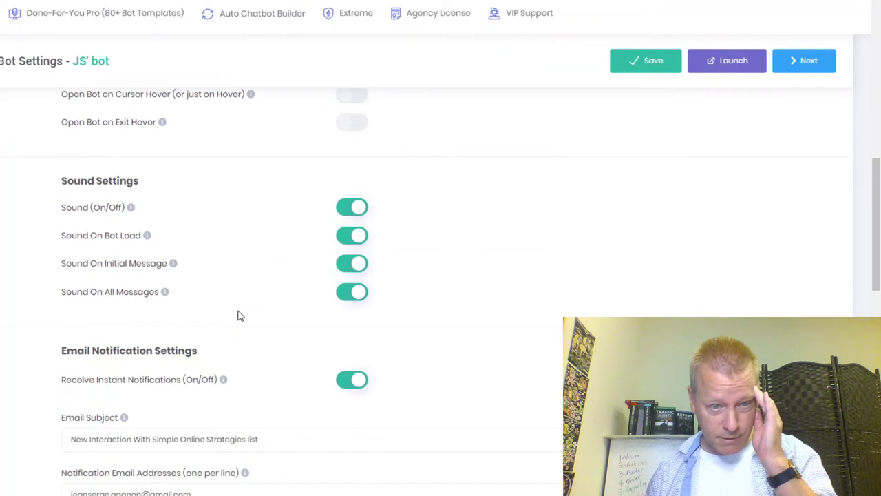
{"action": "scroll", "coordinate": [238, 314], "scroll_direction": "down", "scroll_amount": 6}
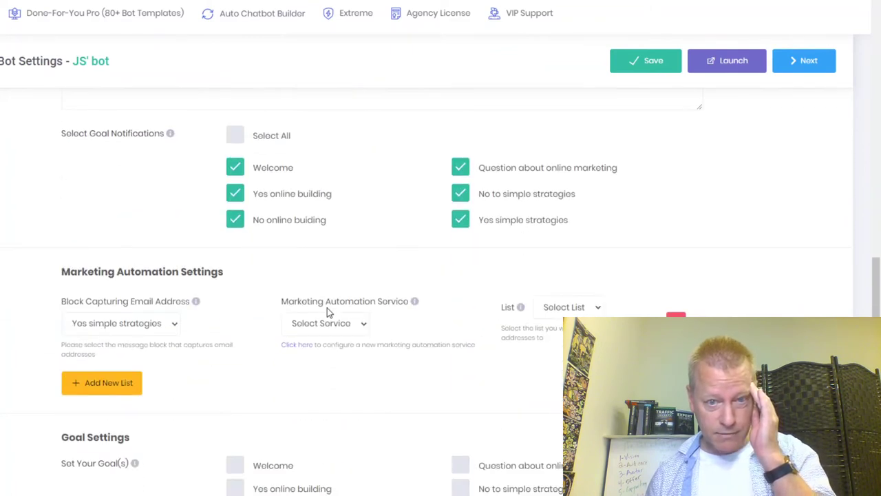
{"action": "scroll", "coordinate": [261, 300], "scroll_direction": "down", "scroll_amount": 1}
{"action": "left_click", "coordinate": [356, 271]}
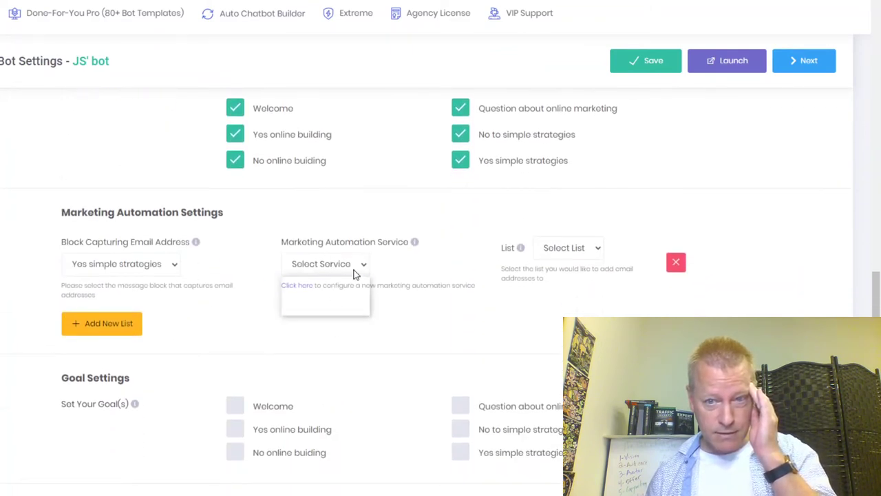
{"action": "left_click", "coordinate": [328, 307]}
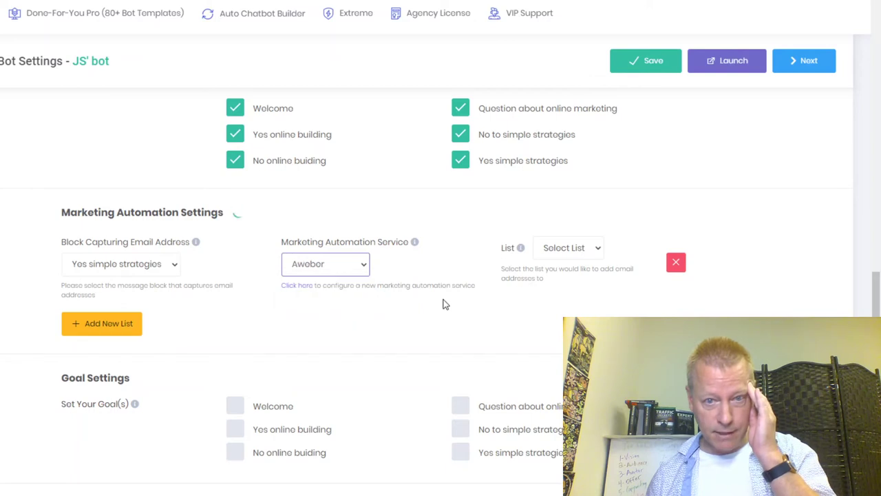
Pick Simple Online Strategies as the Aweber mailing list.
{"action": "left_click", "coordinate": [577, 271]}
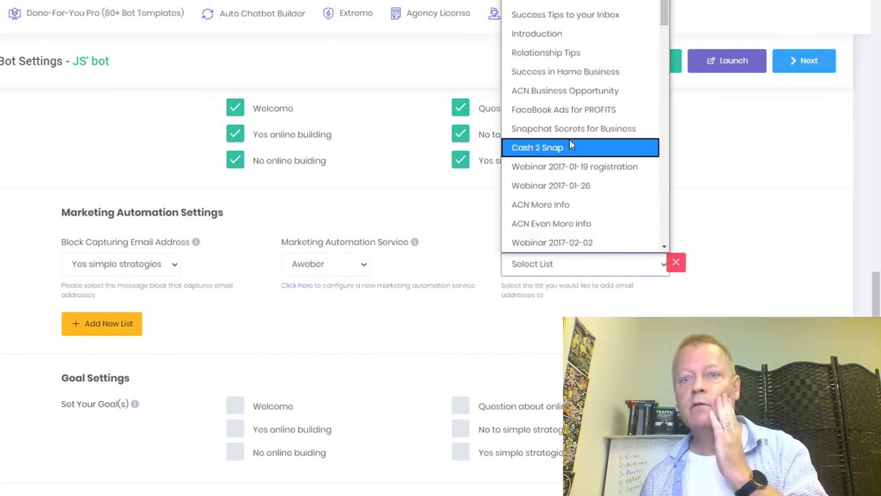
{"action": "scroll", "coordinate": [572, 144], "scroll_direction": "down", "scroll_amount": 3}
{"action": "scroll", "coordinate": [572, 144], "scroll_direction": "down", "scroll_amount": 15}
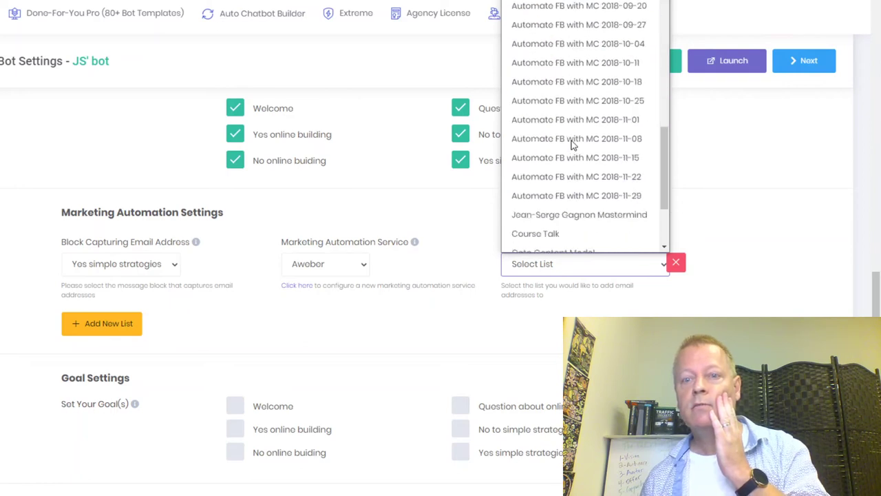
{"action": "scroll", "coordinate": [568, 151], "scroll_direction": "up", "scroll_amount": 6}
{"action": "scroll", "coordinate": [566, 151], "scroll_direction": "up", "scroll_amount": 2}
{"action": "scroll", "coordinate": [566, 151], "scroll_direction": "down", "scroll_amount": 2}
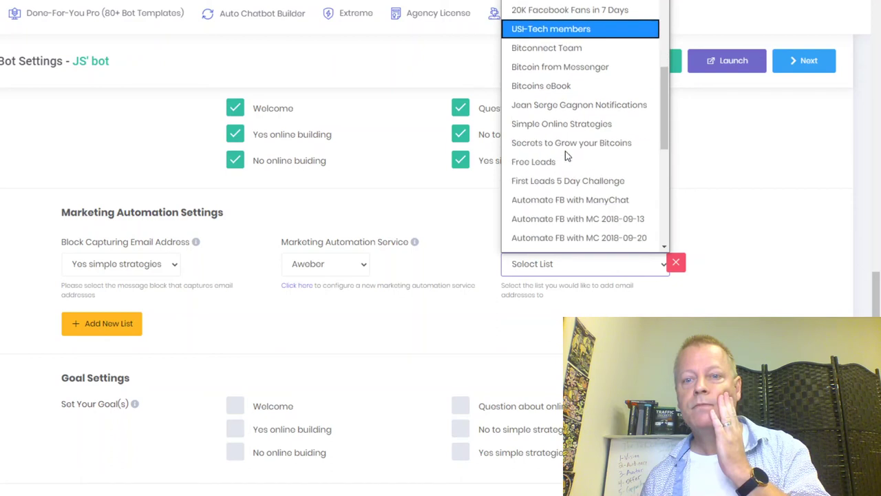
{"action": "left_click", "coordinate": [564, 128]}
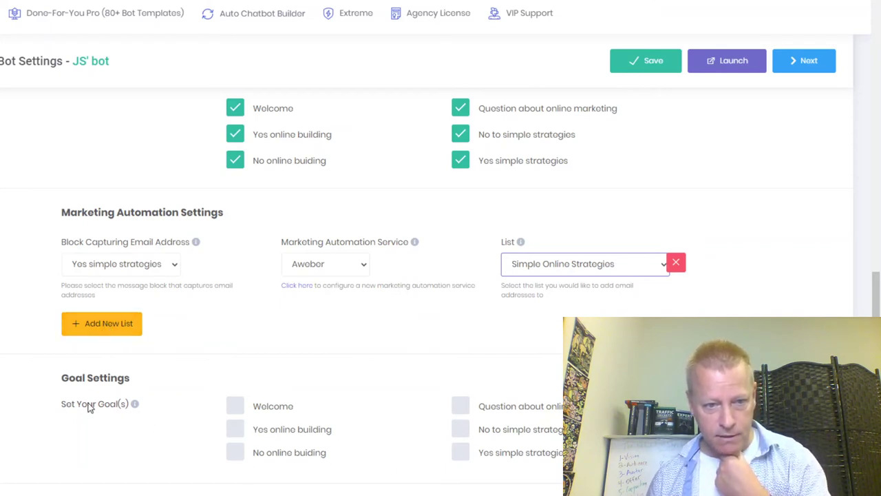
{"action": "mouse_move", "coordinate": [137, 406]}
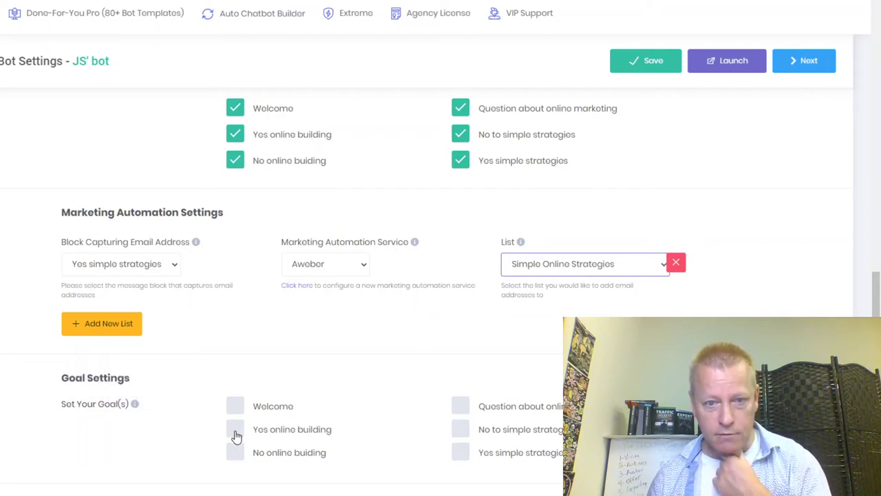
Tick 'Yes simple strategies' and 'Yes online building' as bot goals.
{"action": "left_click", "coordinate": [460, 451]}
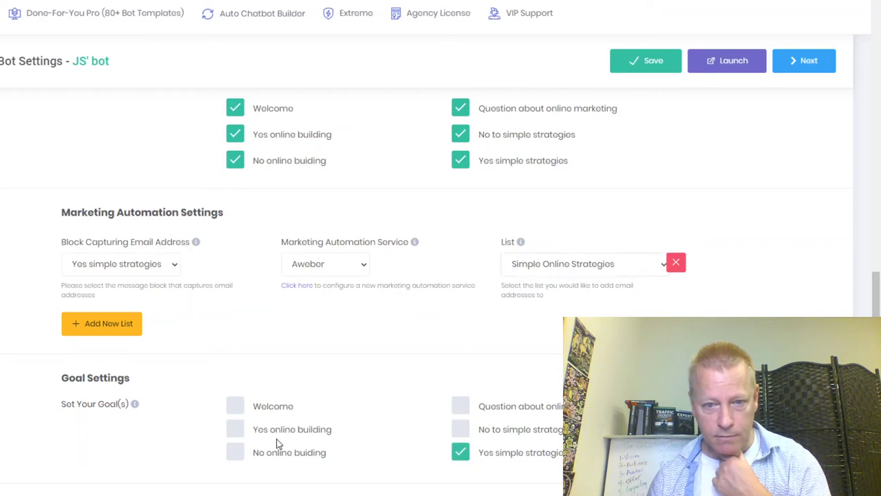
{"action": "left_click", "coordinate": [240, 435]}
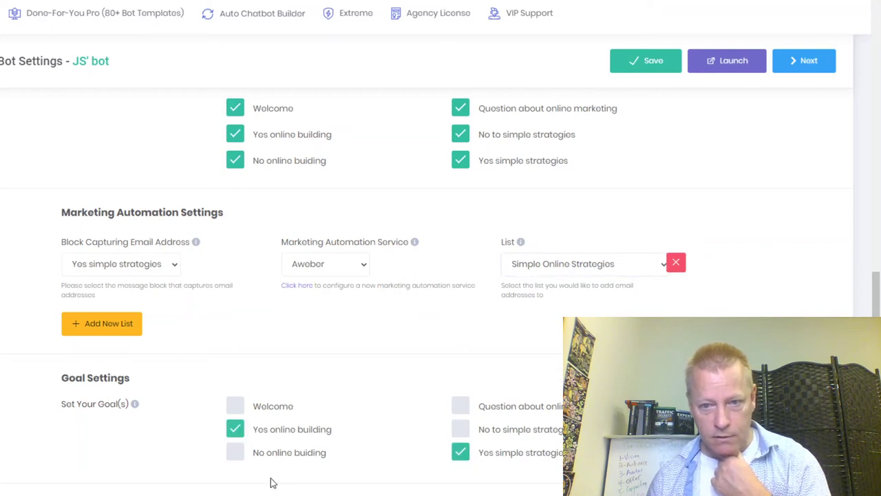
{"action": "scroll", "coordinate": [441, 289], "scroll_direction": "down", "scroll_amount": 3}
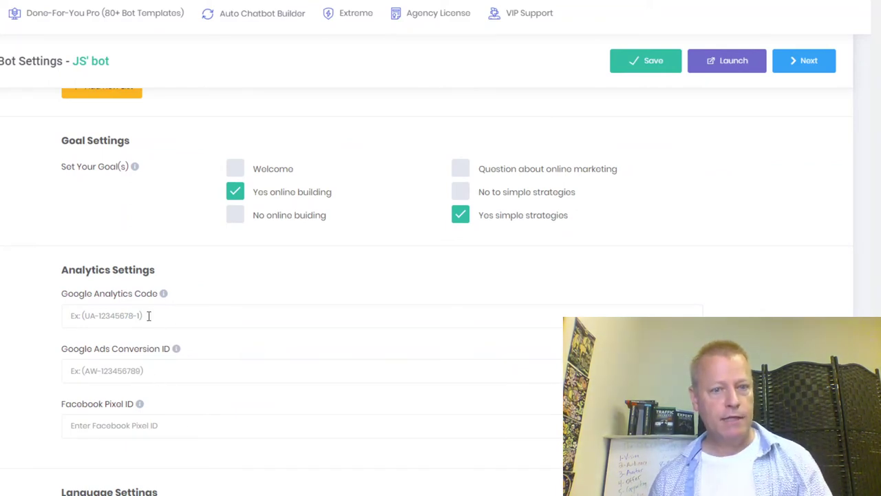
{"action": "scroll", "coordinate": [126, 250], "scroll_direction": "down", "scroll_amount": 2}
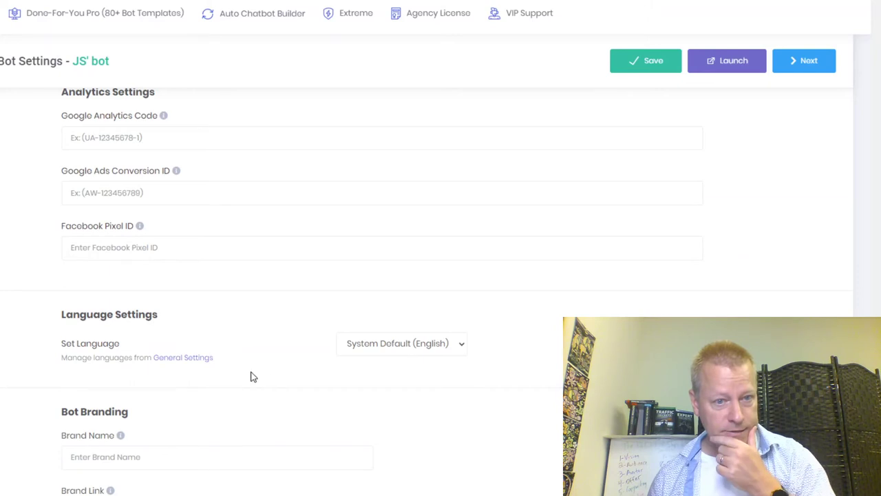
{"action": "scroll", "coordinate": [275, 384], "scroll_direction": "down", "scroll_amount": 2}
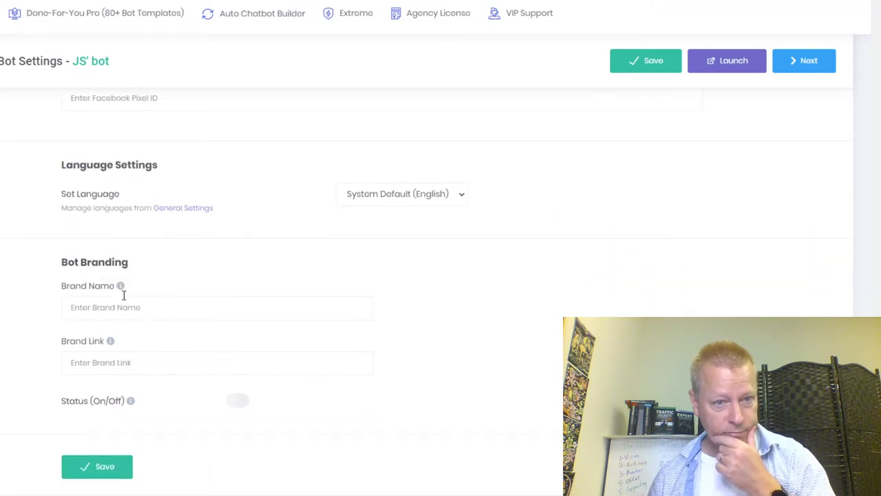
Enter the owner's name as Brand Name and their website as Brand Link, switch branding on, and save.
{"action": "mouse_move", "coordinate": [119, 287]}
{"action": "left_click", "coordinate": [142, 307]}
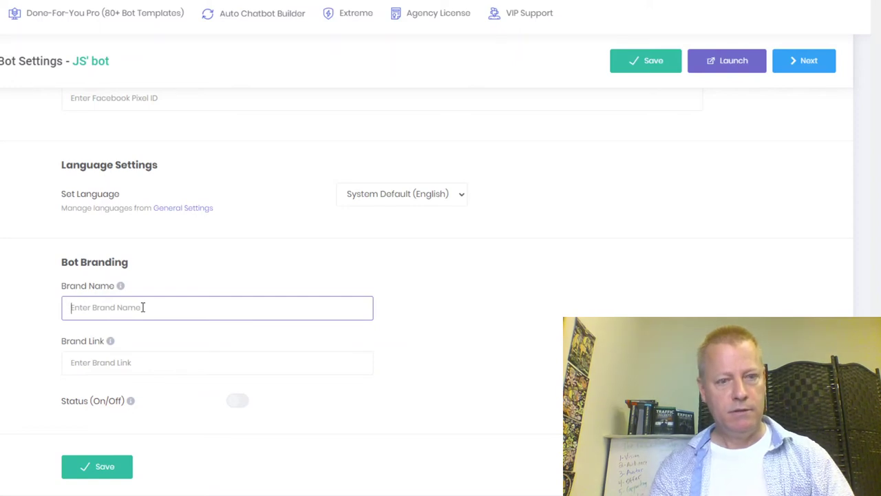
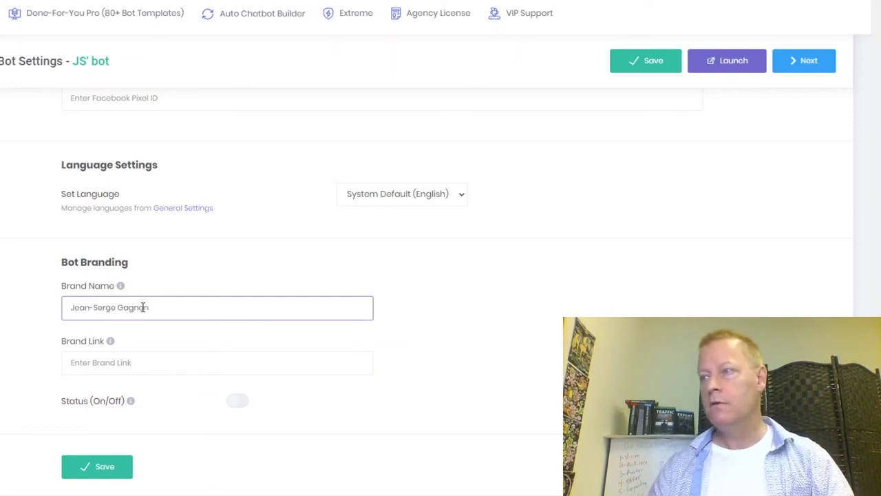
{"action": "left_click", "coordinate": [118, 367]}
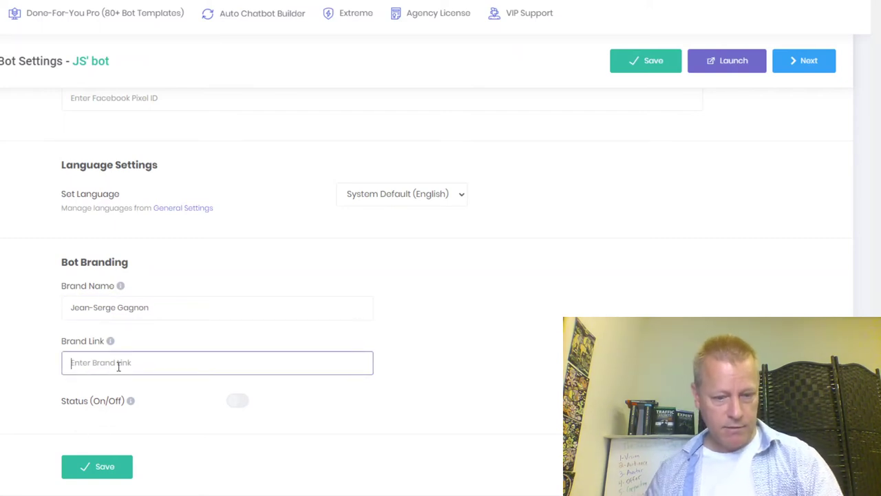
{"action": "type", "text": "https://jeansergegagnon.com"}
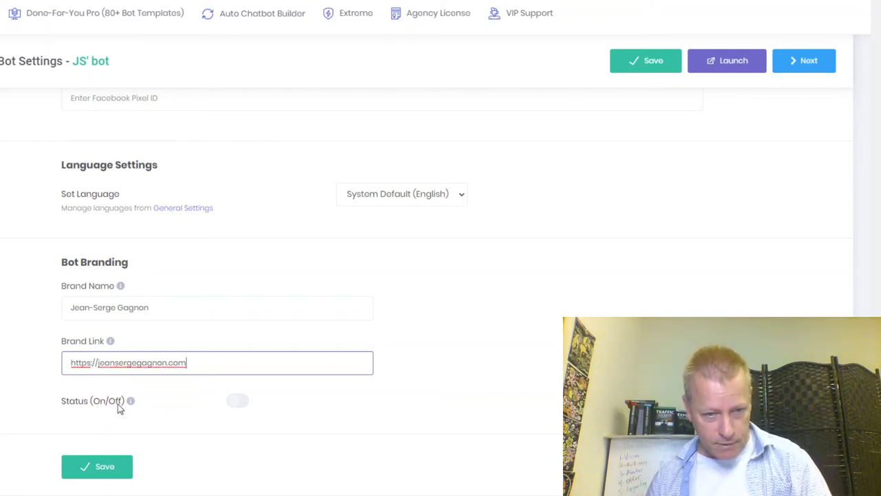
{"action": "left_click", "coordinate": [233, 404]}
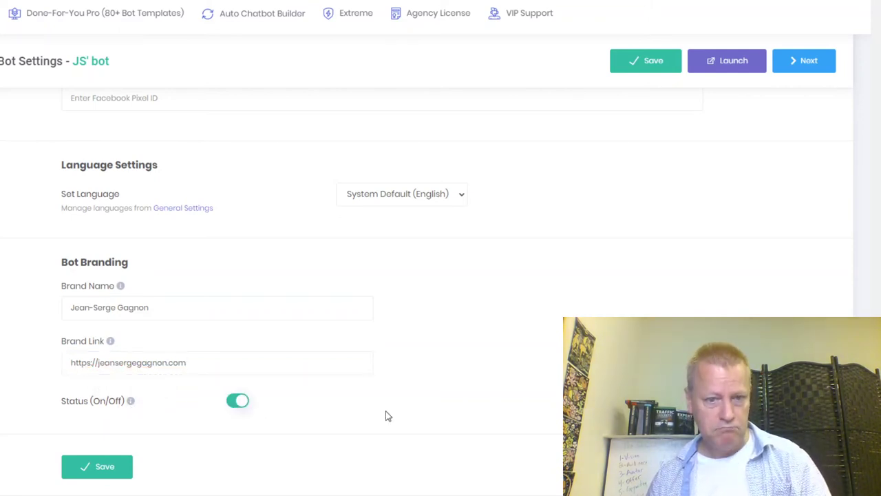
{"action": "left_click", "coordinate": [94, 475]}
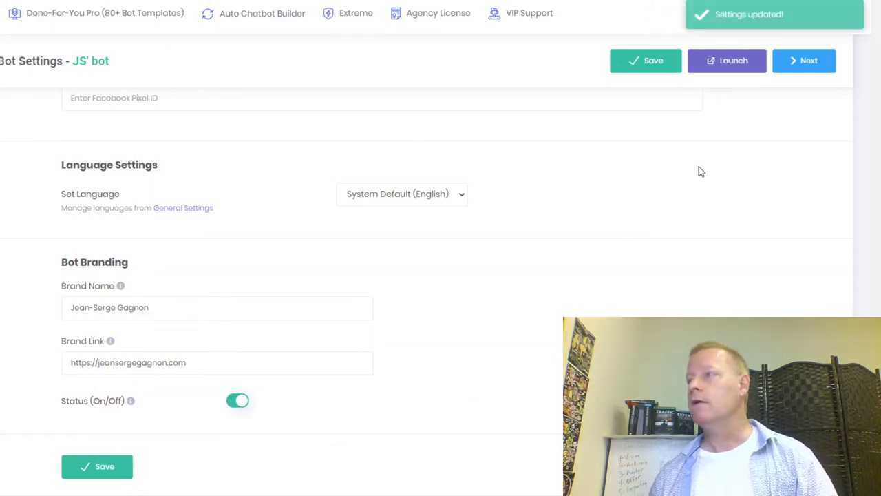
Copy the Widget Bot Code from the Publish step.
{"action": "scroll", "coordinate": [681, 213], "scroll_direction": "up", "scroll_amount": 20}
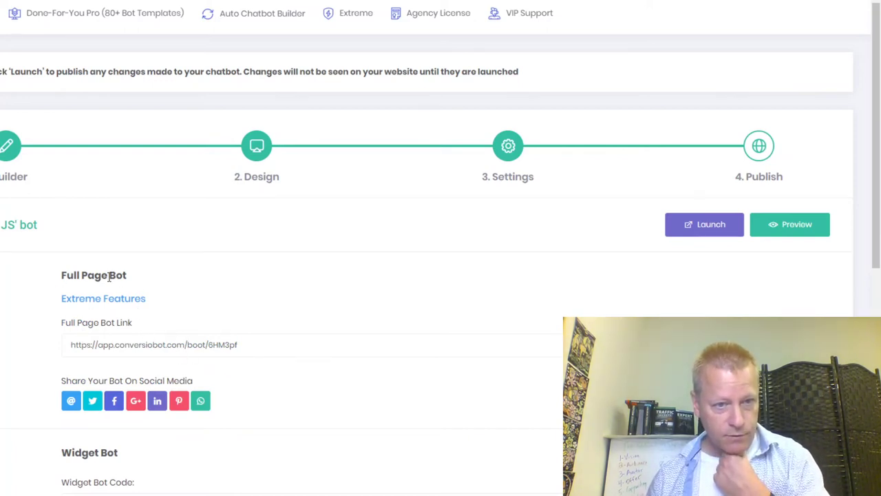
{"action": "scroll", "coordinate": [300, 367], "scroll_direction": "down", "scroll_amount": 3}
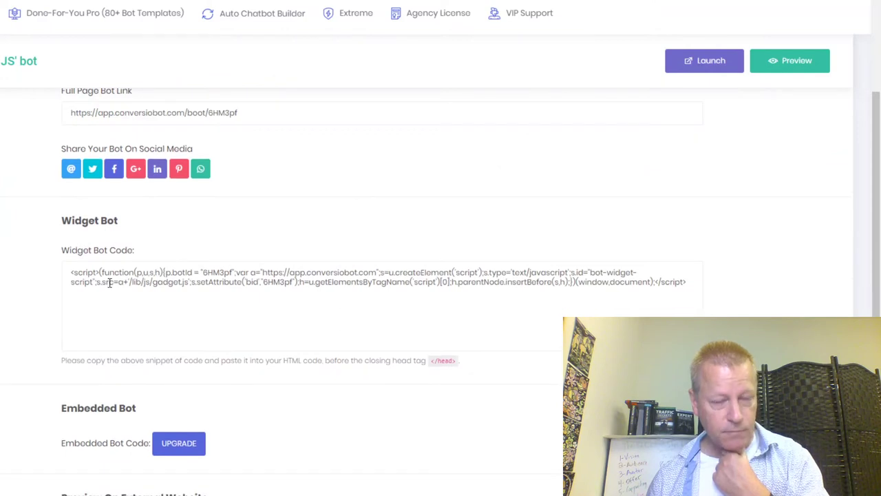
{"action": "left_click", "coordinate": [101, 282]}
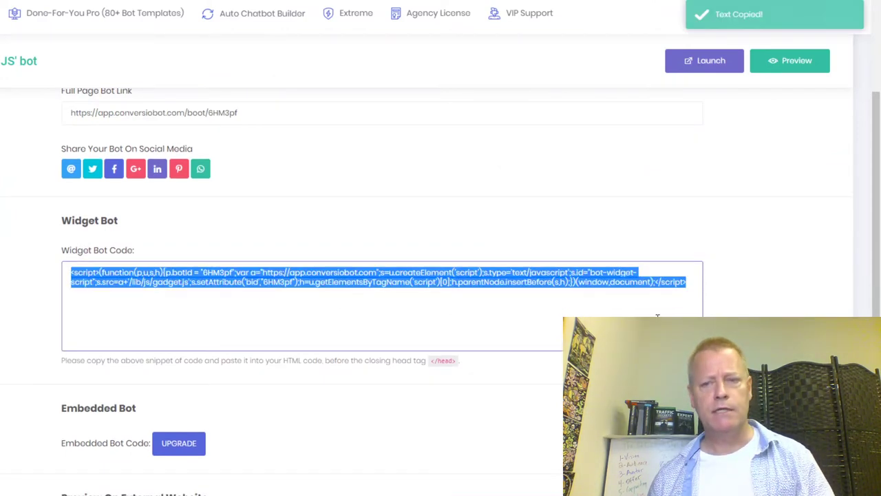
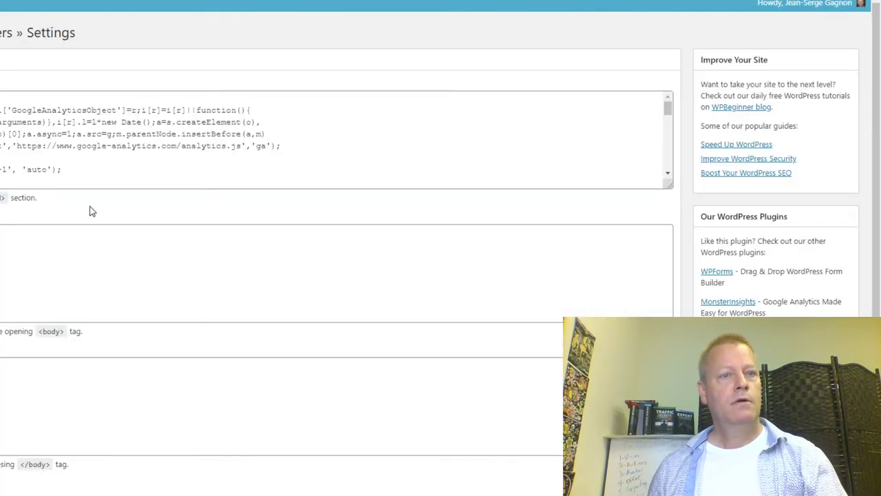
Paste the ConversioBot widget script at the end of the Scripts in Header box.
{"action": "left_click_drag", "start_coordinate": [667, 108], "coordinate": [673, 210]}
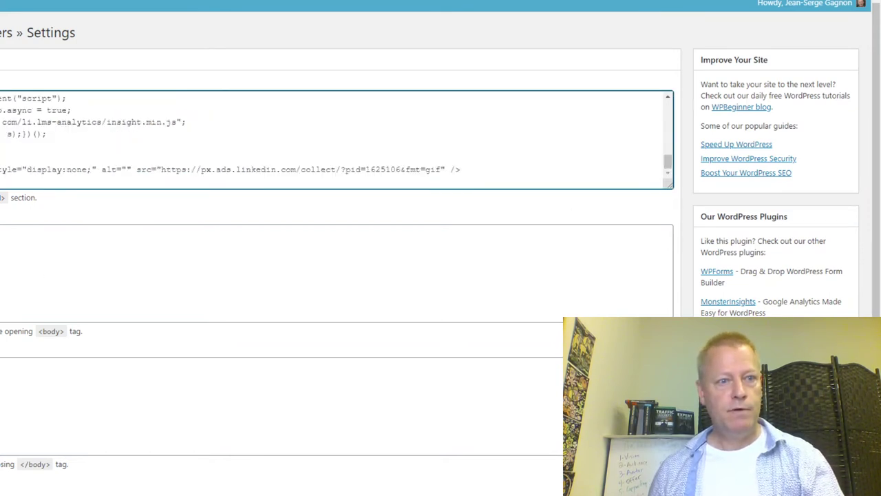
{"action": "scroll", "coordinate": [667, 168], "scroll_direction": "down", "scroll_amount": 1}
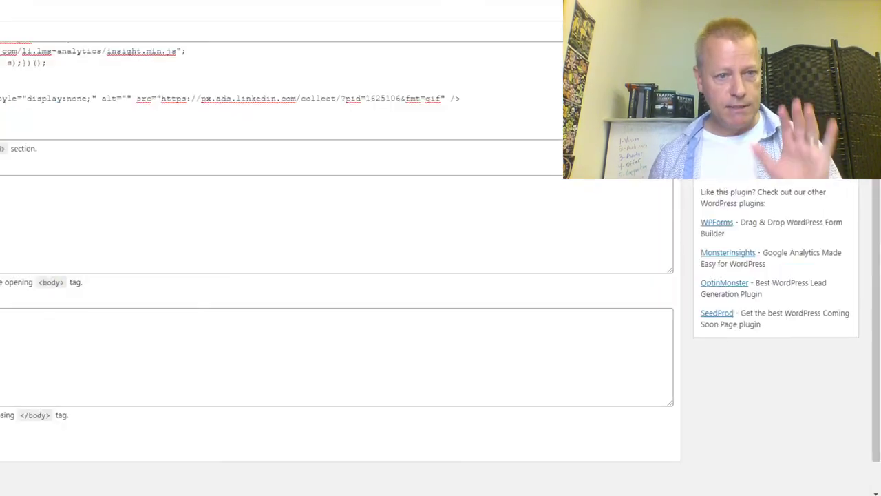
{"action": "left_click", "coordinate": [275, 117]}
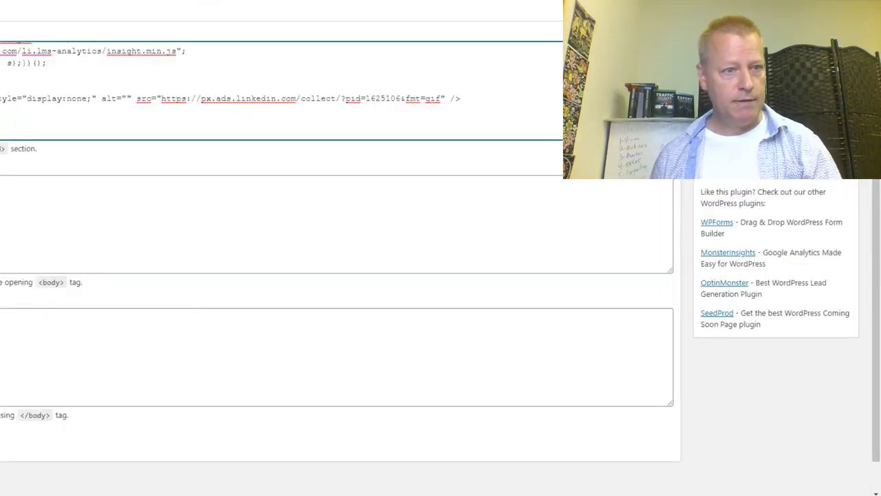
{"action": "key", "text": "ctrl+v"}
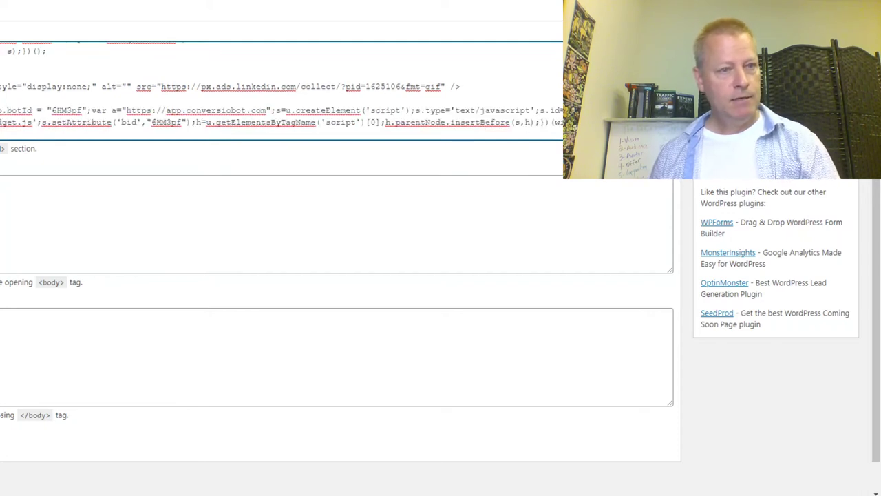
{"action": "left_click_drag", "start_coordinate": [196, 111], "coordinate": [308, 111]}
{"action": "left_click", "coordinate": [327, 113]}
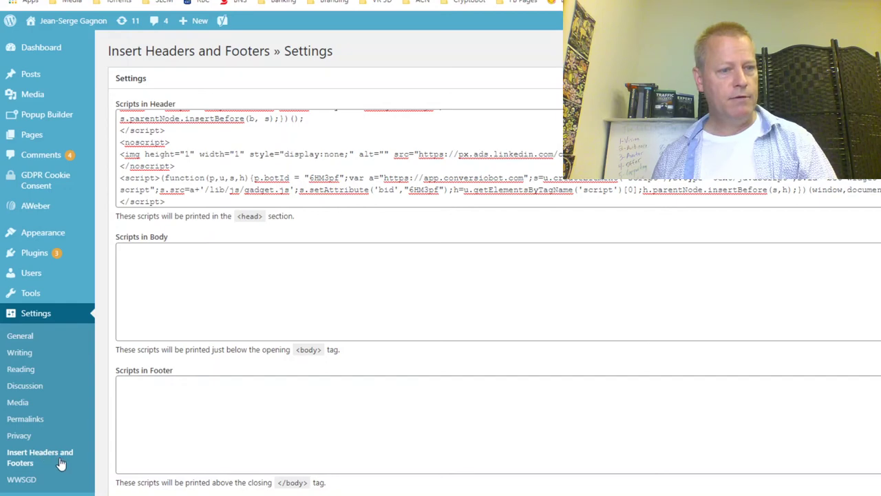
Copy the Google Analytics UA tracking ID from the header scripts' ga('create') line.
{"action": "scroll", "coordinate": [282, 160], "scroll_direction": "up", "scroll_amount": 3}
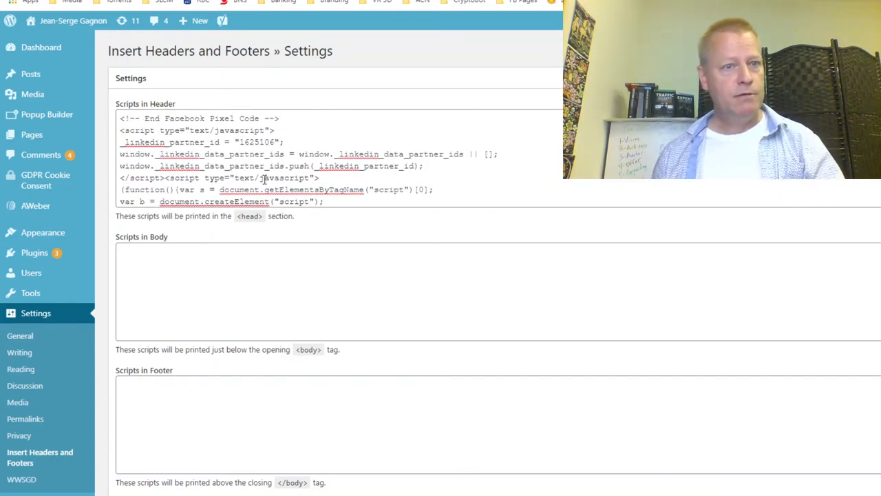
{"action": "scroll", "coordinate": [264, 179], "scroll_direction": "down", "scroll_amount": 3}
{"action": "scroll", "coordinate": [264, 179], "scroll_direction": "up", "scroll_amount": 10}
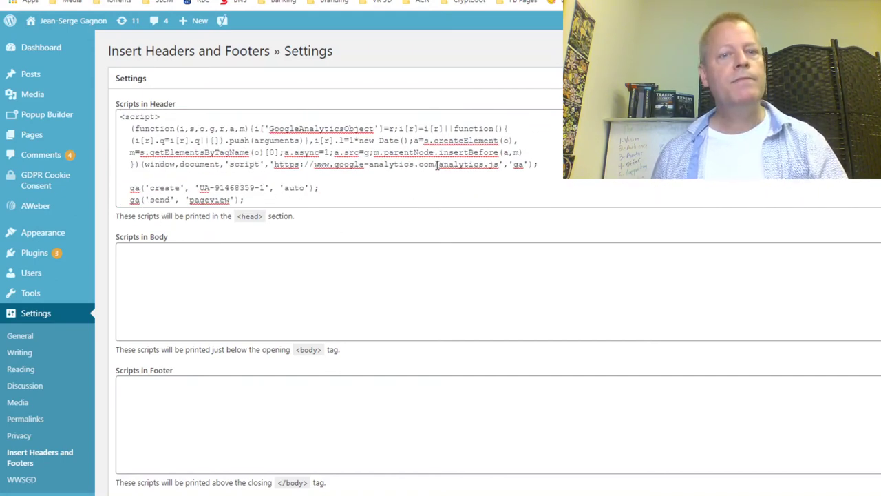
{"action": "scroll", "coordinate": [386, 174], "scroll_direction": "down", "scroll_amount": 3}
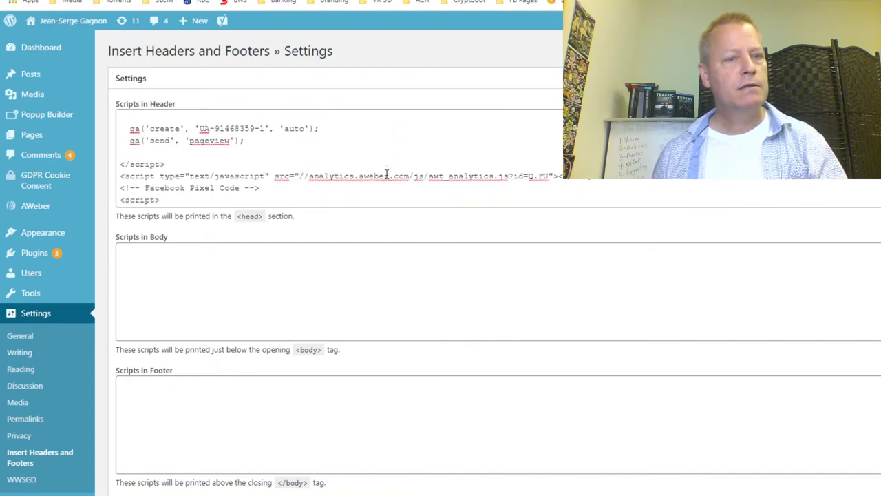
{"action": "left_click_drag", "start_coordinate": [198, 129], "coordinate": [254, 129]}
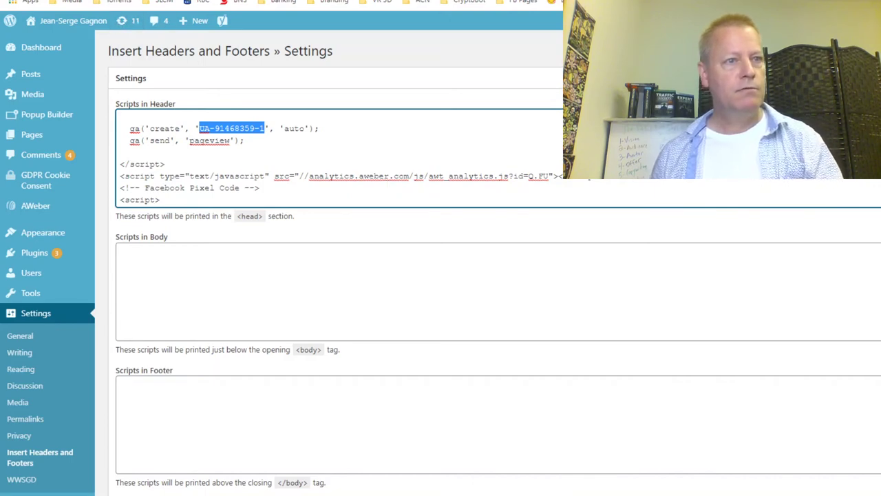
{"action": "key", "text": "ctrl+Tab"}
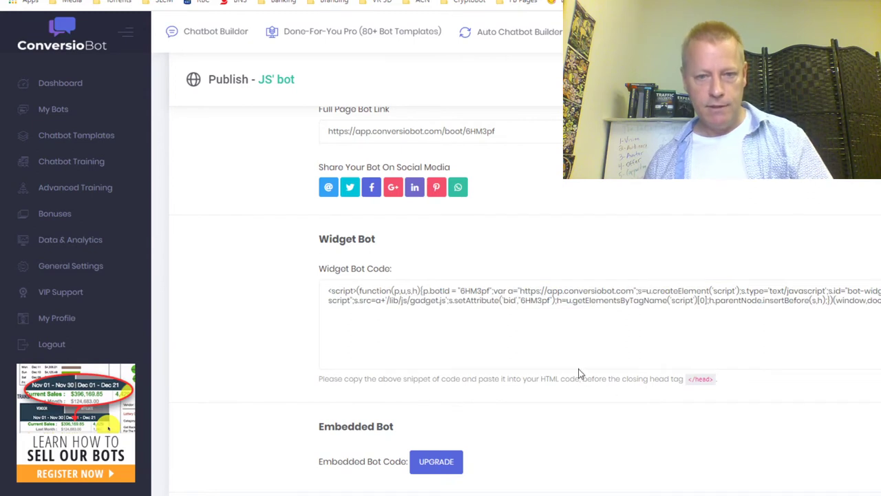
Open step 3, Settings, of the bot in ConversioBot.
{"action": "scroll", "coordinate": [272, 389], "scroll_direction": "down", "scroll_amount": 3}
{"action": "scroll", "coordinate": [272, 389], "scroll_direction": "down", "scroll_amount": 2}
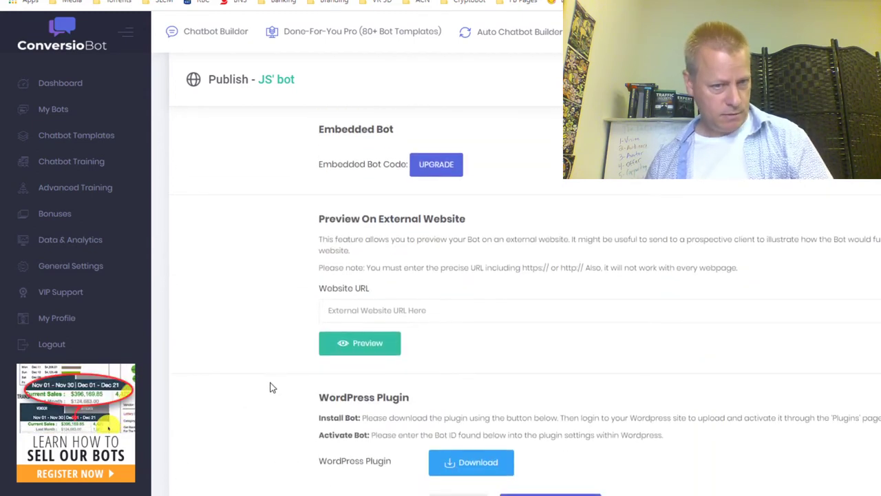
{"action": "scroll", "coordinate": [272, 388], "scroll_direction": "down", "scroll_amount": 1}
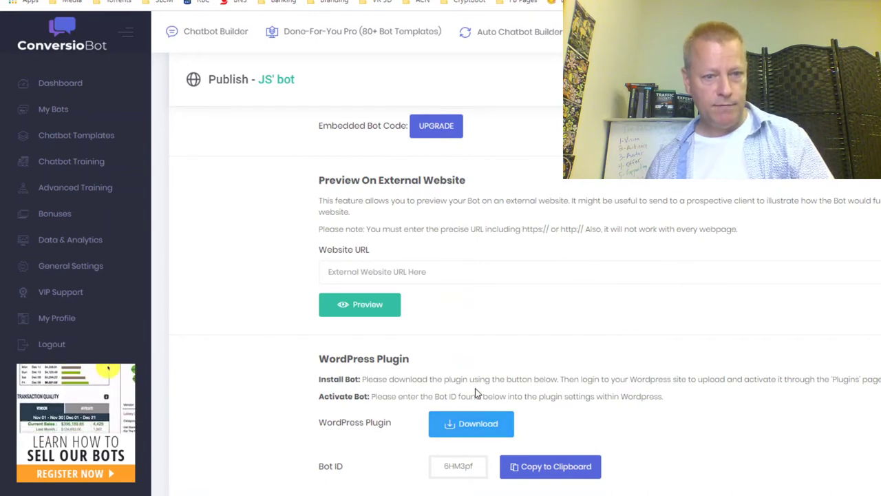
{"action": "scroll", "coordinate": [275, 433], "scroll_direction": "up", "scroll_amount": 10}
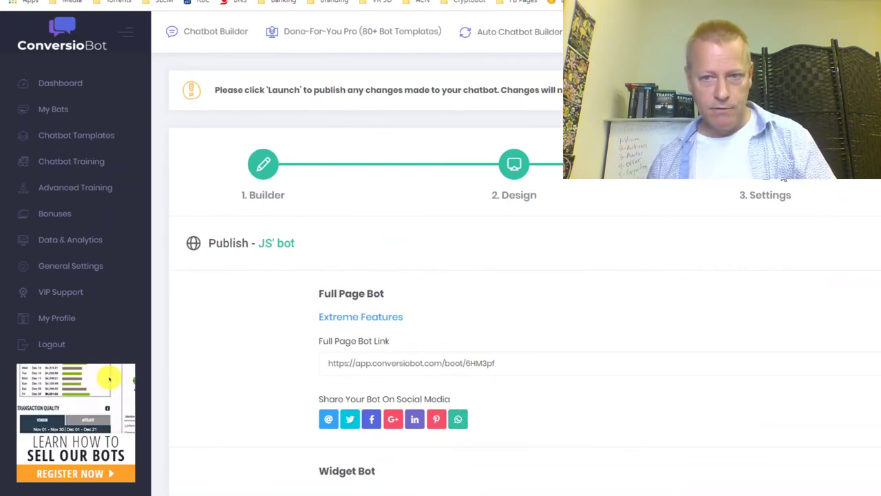
{"action": "left_click", "coordinate": [766, 195]}
Paste the Google Analytics tracking ID into the Google Analytics Code field.
{"action": "scroll", "coordinate": [418, 293], "scroll_direction": "down", "scroll_amount": 5}
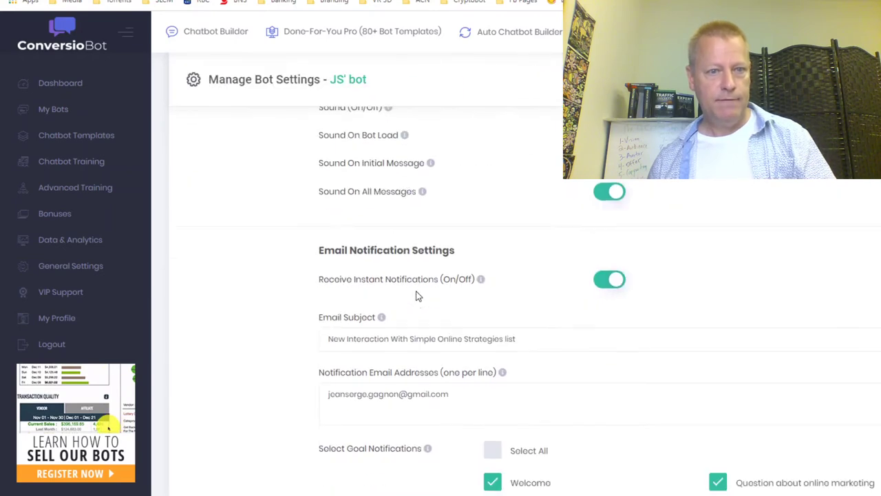
{"action": "scroll", "coordinate": [418, 296], "scroll_direction": "down", "scroll_amount": 15}
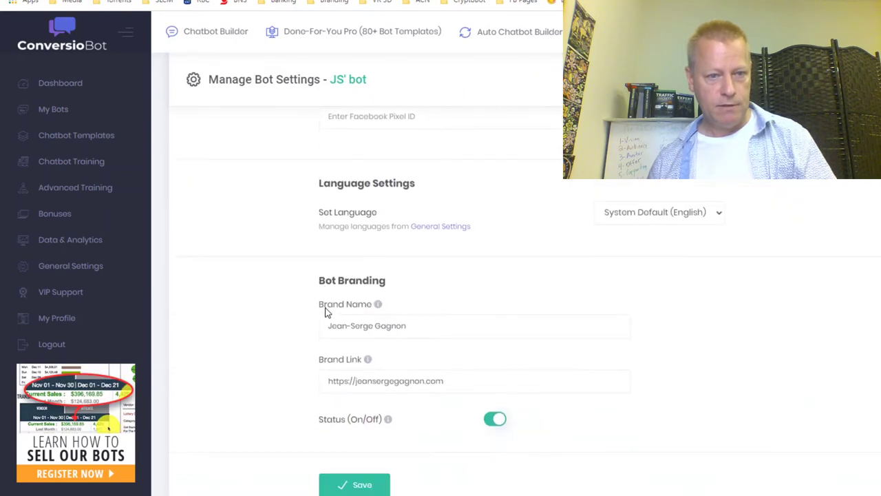
{"action": "scroll", "coordinate": [325, 310], "scroll_direction": "up", "scroll_amount": 3}
{"action": "left_click", "coordinate": [374, 354]}
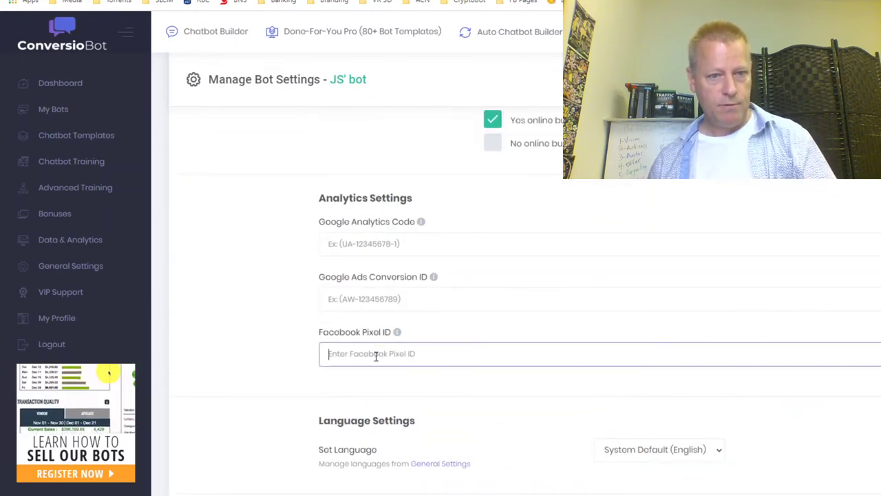
{"action": "left_click", "coordinate": [419, 237]}
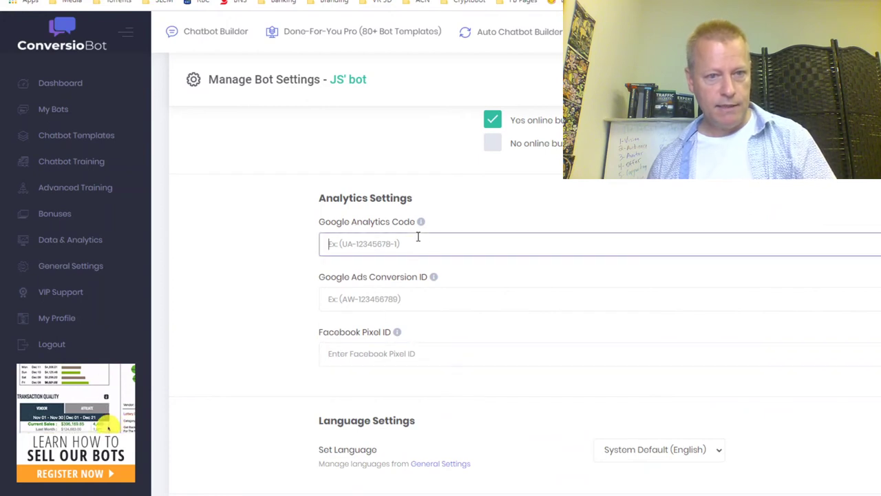
{"action": "type", "text": "UA-91468359-1"}
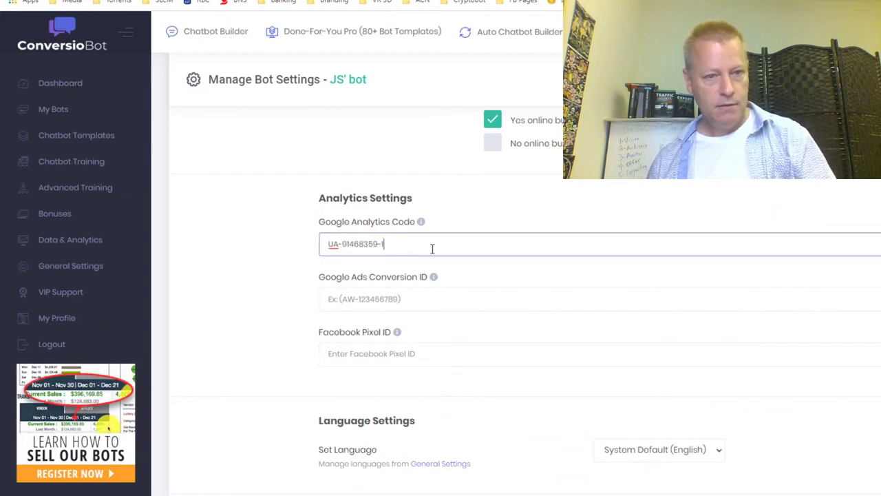
{"action": "left_click", "coordinate": [406, 304]}
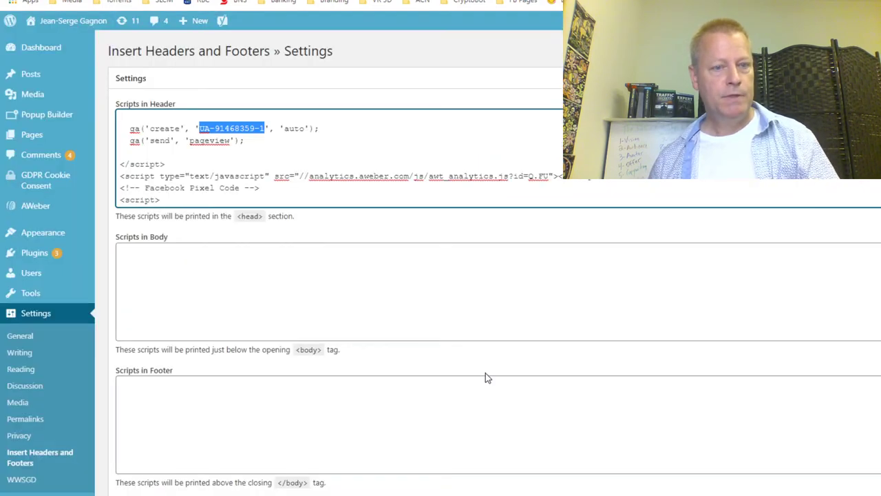
Copy the pixel ID from the fbq('init') line into ConversioBot's Facebook Pixel ID field.
{"action": "scroll", "coordinate": [270, 191], "scroll_direction": "down", "scroll_amount": 2}
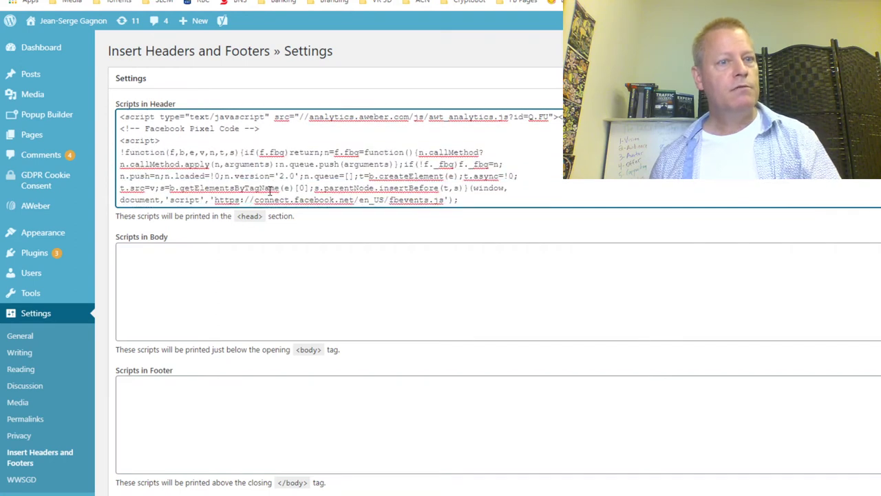
{"action": "scroll", "coordinate": [303, 188], "scroll_direction": "down", "scroll_amount": 2}
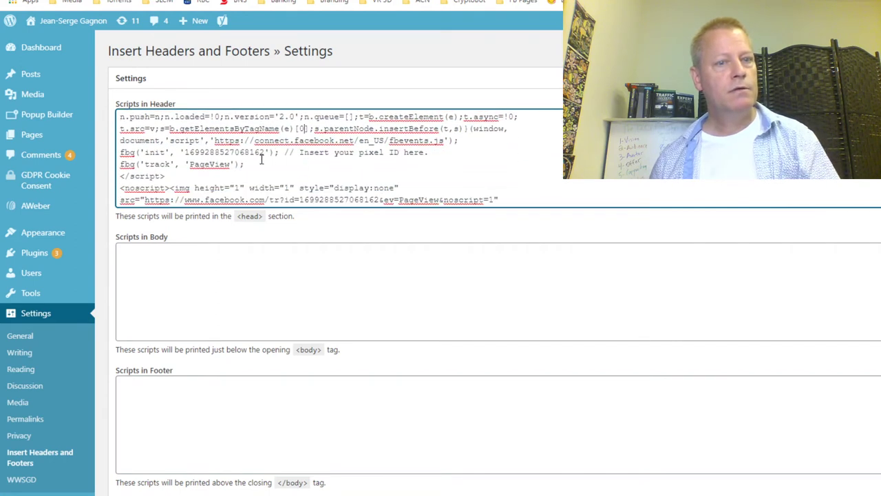
{"action": "double_click", "coordinate": [227, 153]}
{"action": "key", "text": "ctrl+c"}
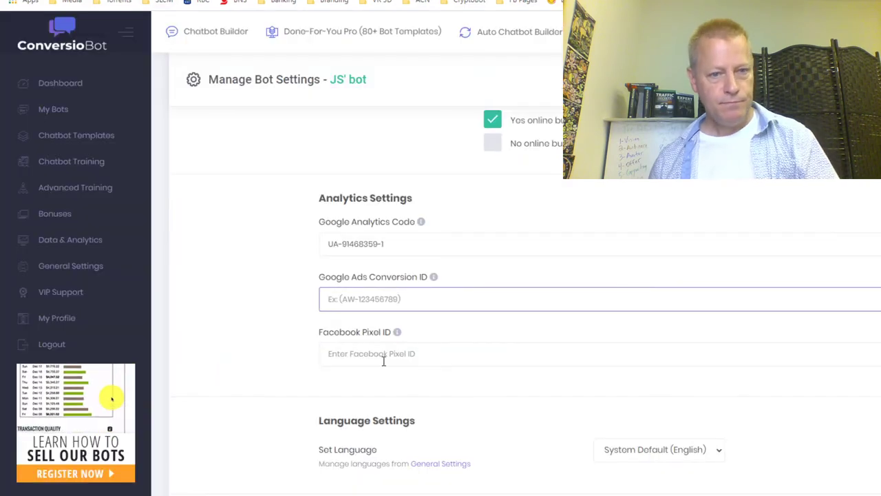
{"action": "left_click", "coordinate": [384, 357]}
{"action": "key", "text": "ctrl+v"}
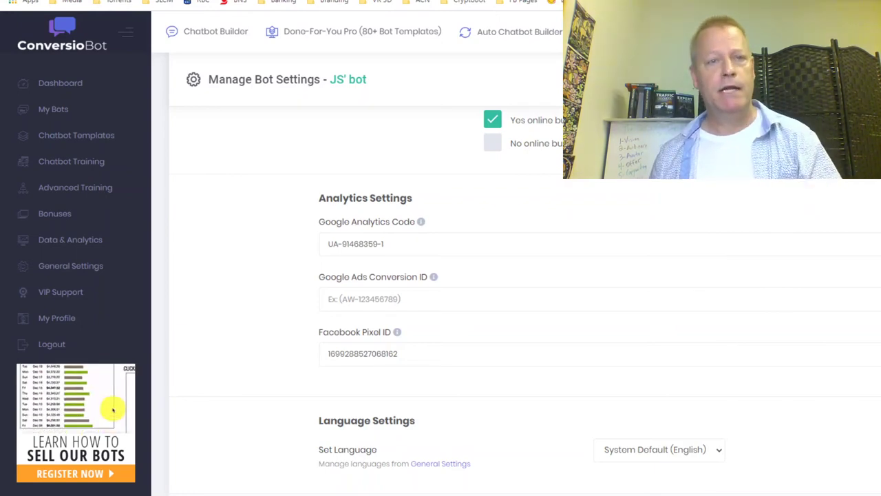
Return to WordPress's header scripts and scroll to the bottom of the settings page.
{"action": "key", "text": "ctrl+Tab"}
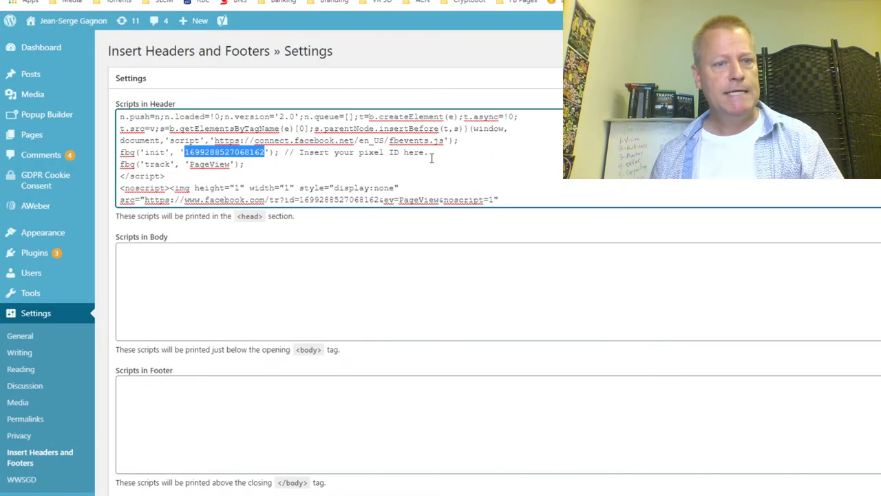
{"action": "scroll", "coordinate": [472, 188], "scroll_direction": "down", "scroll_amount": 3}
{"action": "scroll", "coordinate": [375, 193], "scroll_direction": "down", "scroll_amount": 1}
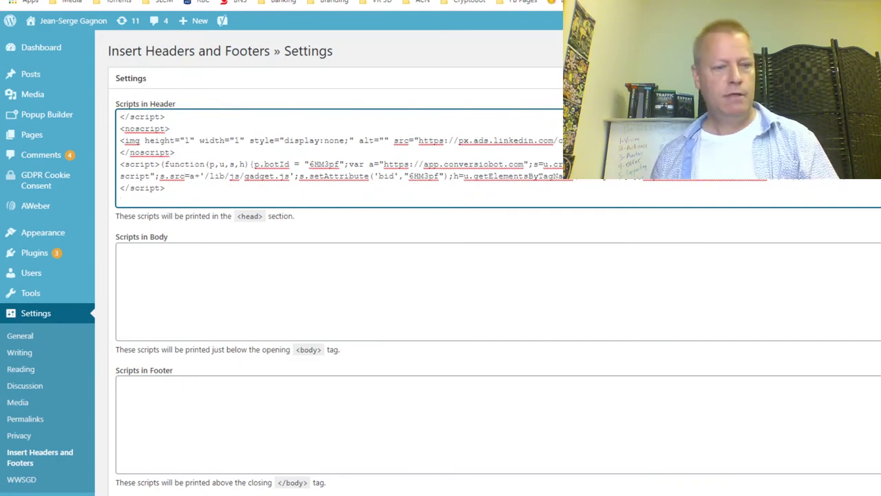
{"action": "left_click", "coordinate": [319, 425]}
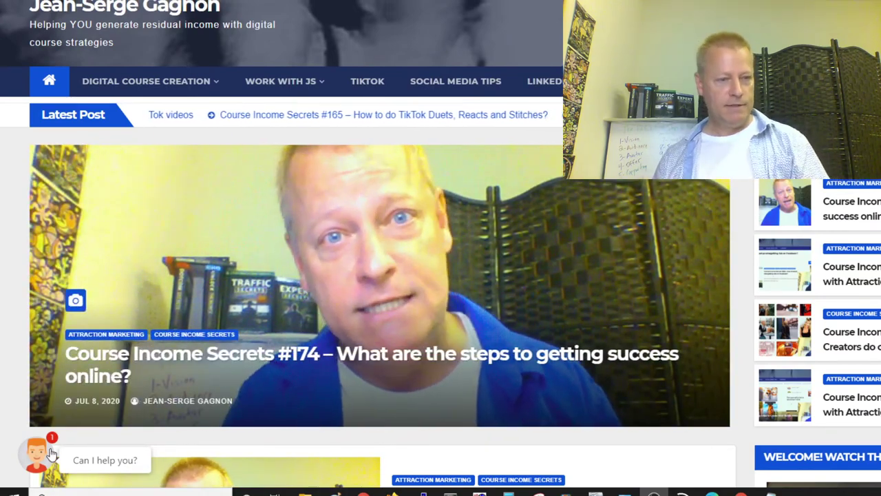
Scroll the blog to view the chat bot's welcome message and grow-your-business question.
{"action": "scroll", "coordinate": [241, 293], "scroll_direction": "down", "scroll_amount": 15}
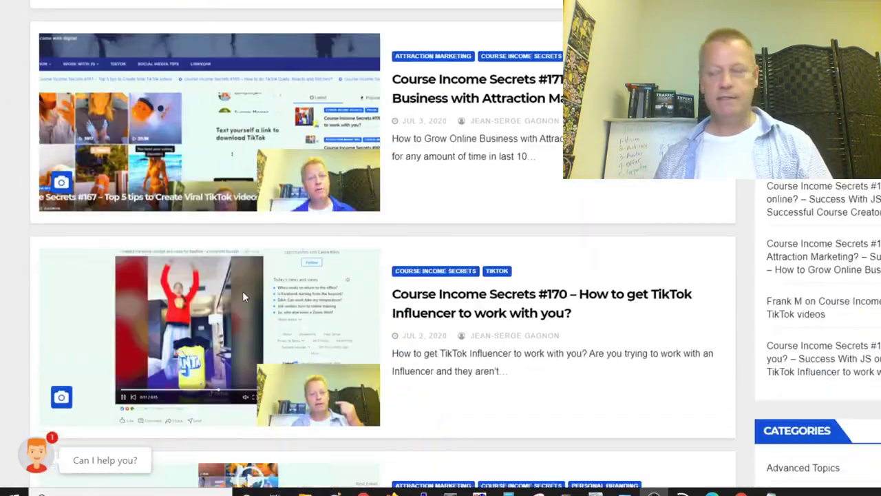
{"action": "scroll", "coordinate": [198, 340], "scroll_direction": "down", "scroll_amount": 5}
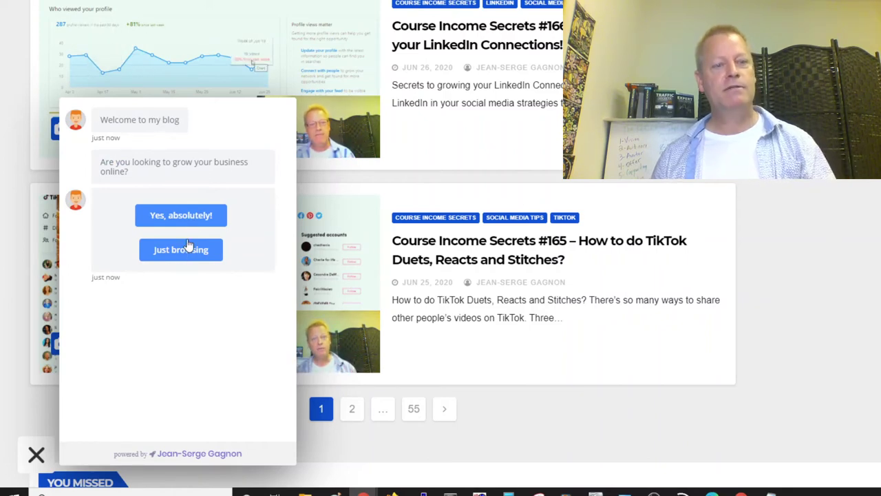
Answer 'Yes, absolutely!', accept the free eBook and submit a test email address to the bot.
{"action": "left_click", "coordinate": [180, 215]}
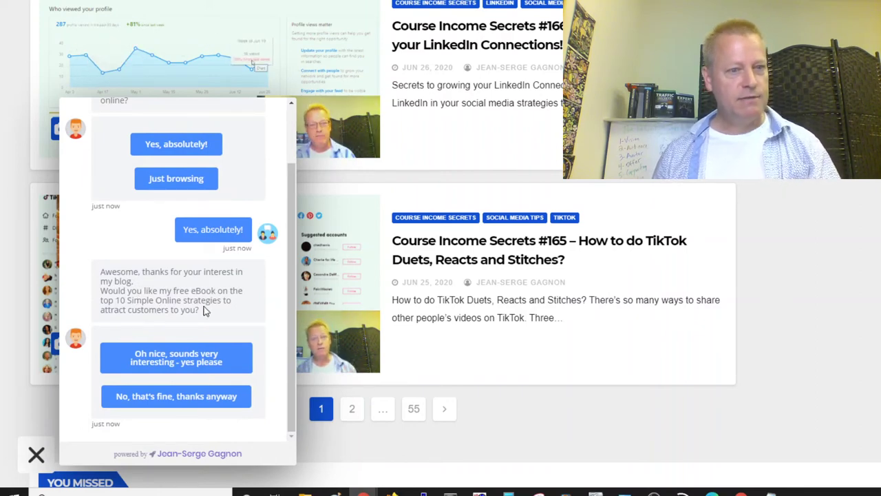
{"action": "left_click", "coordinate": [188, 358]}
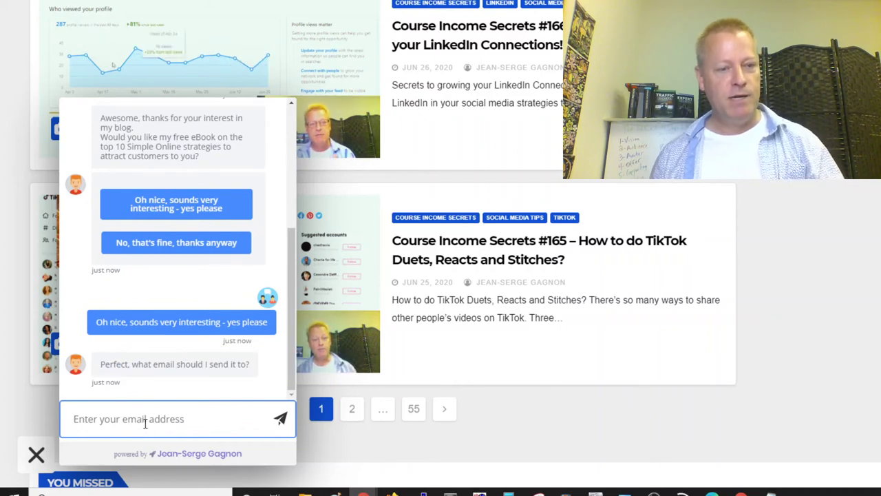
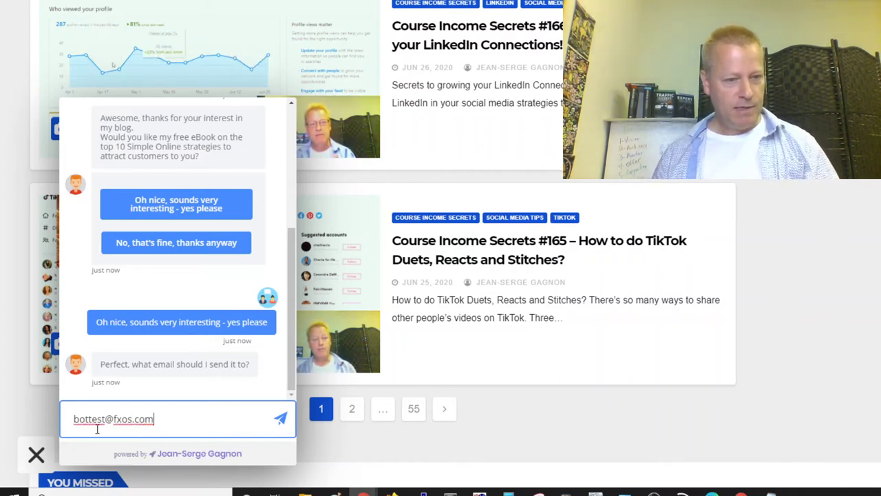
{"action": "left_click_drag", "start_coordinate": [73, 419], "coordinate": [103, 419]}
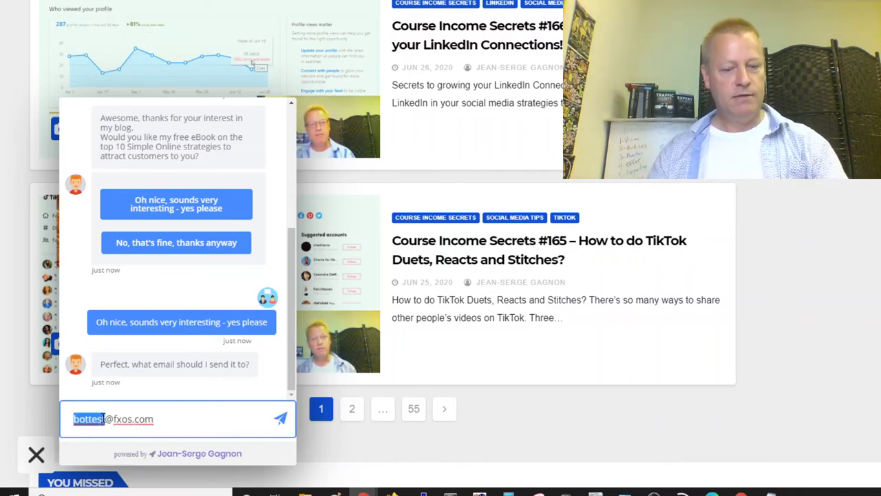
{"action": "type", "text": "conversio"}
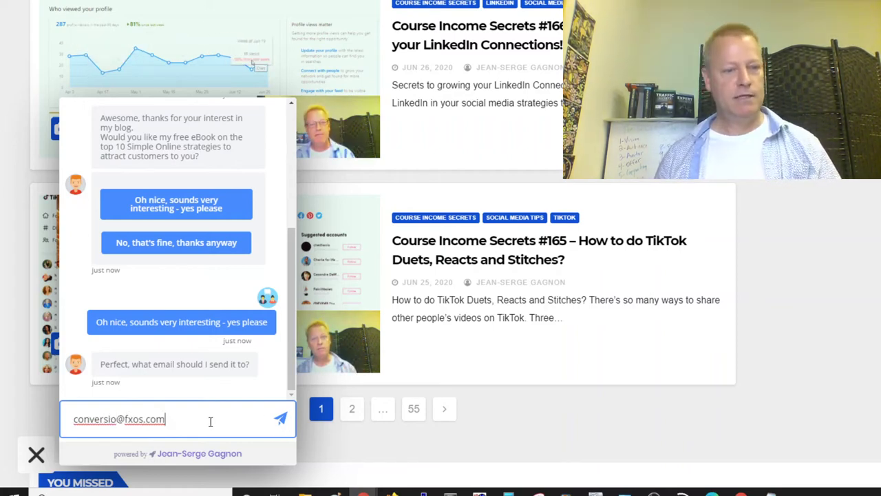
{"action": "key", "text": "Return"}
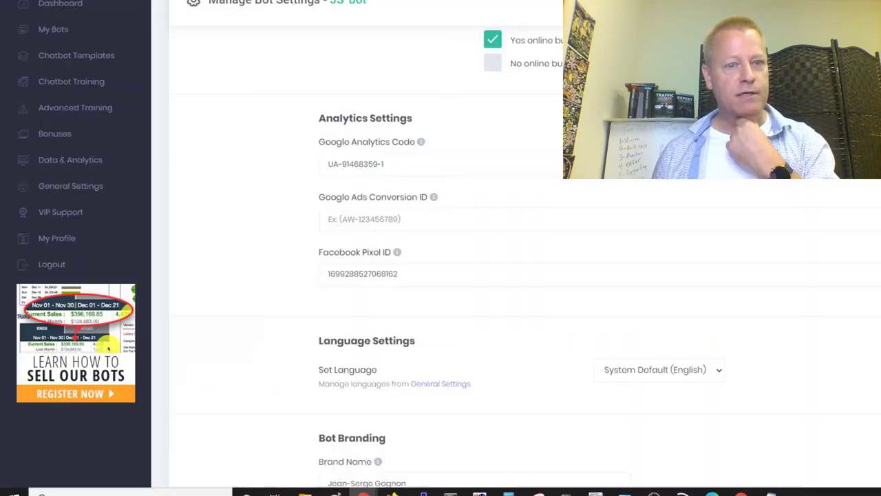
{"action": "scroll", "coordinate": [708, 320], "scroll_direction": "up", "scroll_amount": 15}
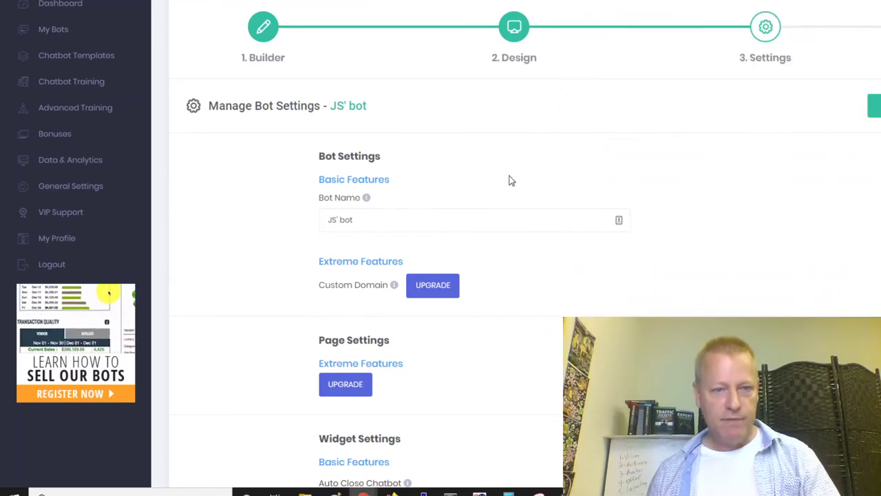
Add a new block in the Builder and replace its default bot message text.
{"action": "left_click", "coordinate": [258, 27]}
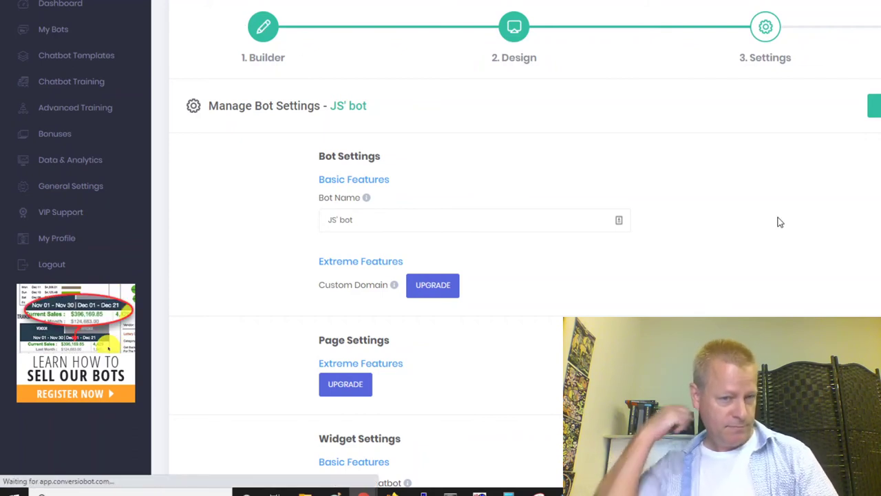
{"action": "scroll", "coordinate": [695, 287], "scroll_direction": "down", "scroll_amount": 2}
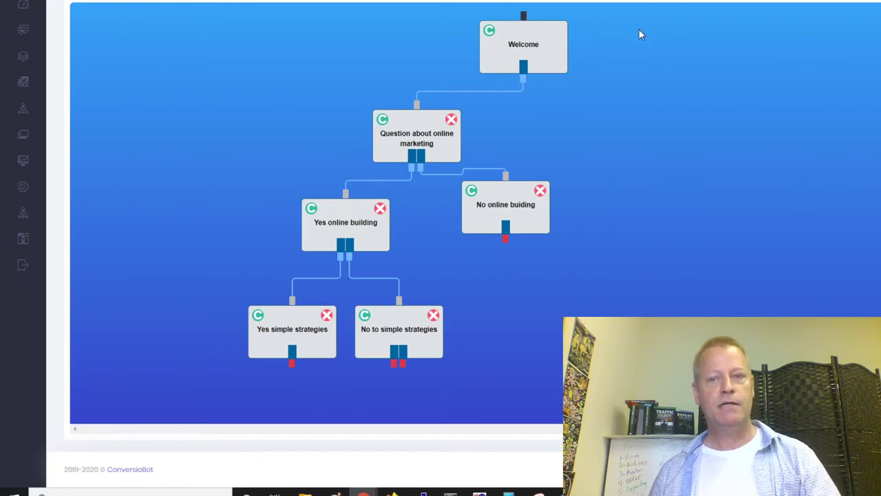
{"action": "scroll", "coordinate": [532, 148], "scroll_direction": "up", "scroll_amount": 2}
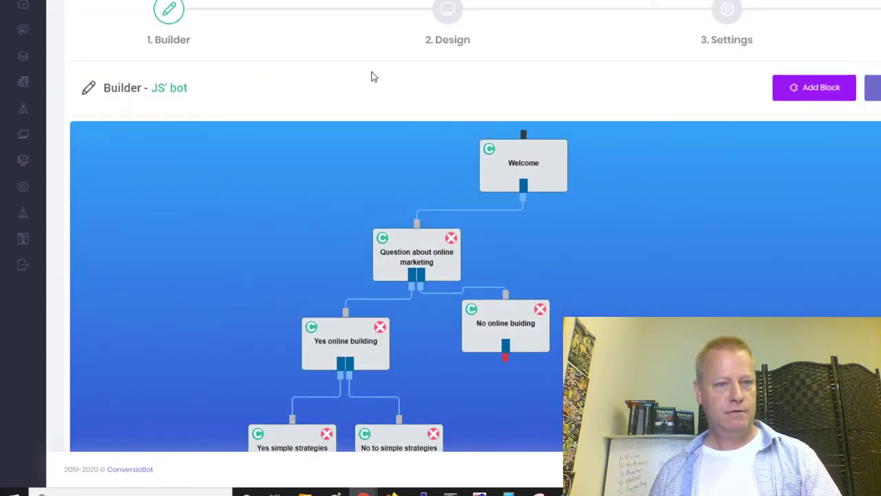
{"action": "left_click", "coordinate": [809, 88]}
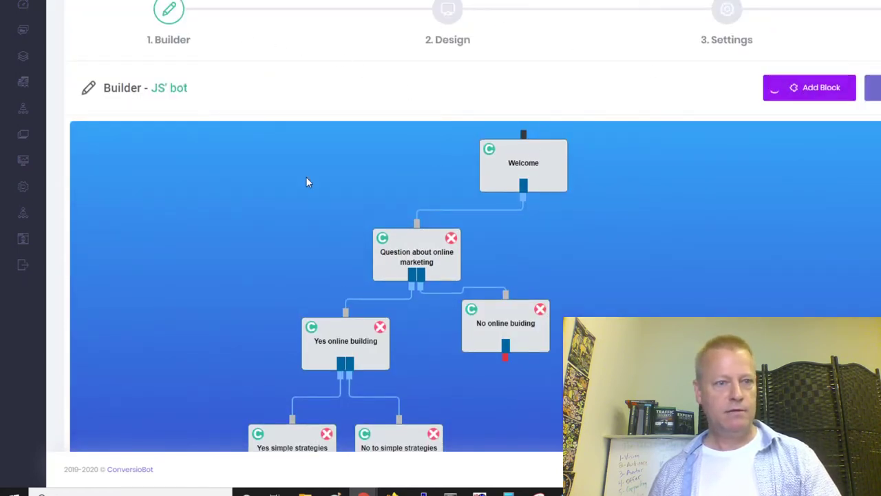
{"action": "left_click", "coordinate": [158, 176]}
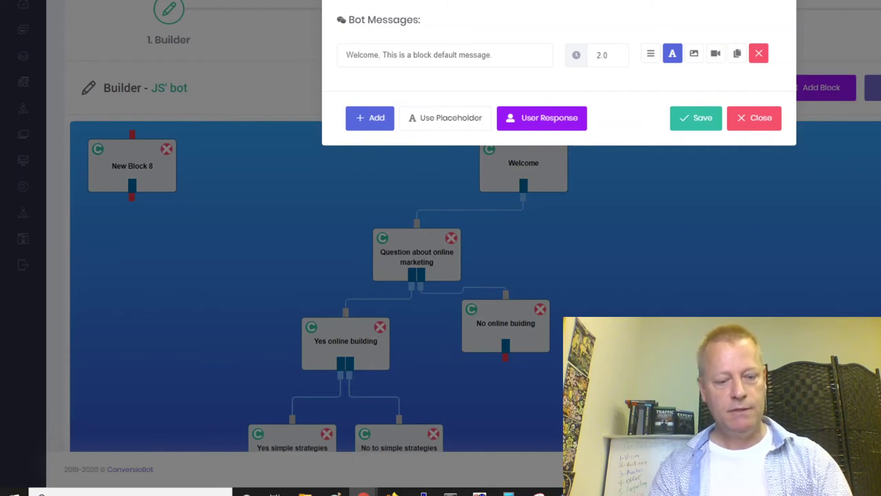
{"action": "left_click", "coordinate": [472, 54]}
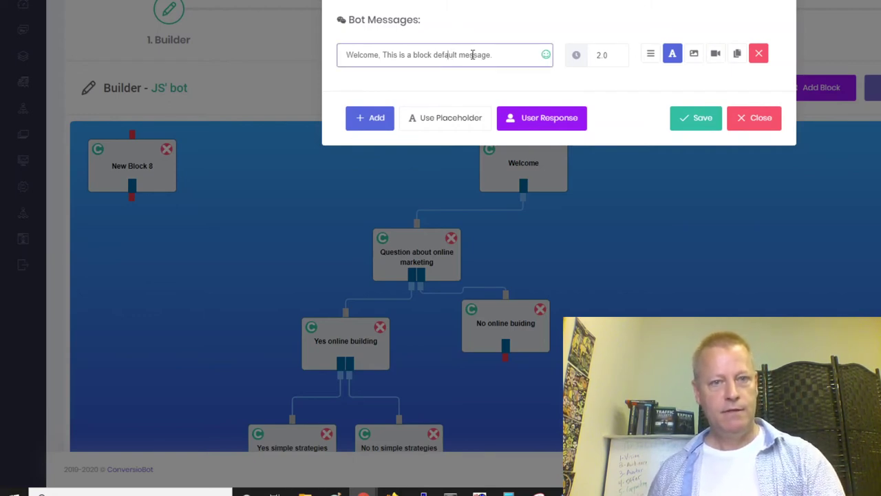
{"action": "left_click_drag", "start_coordinate": [505, 62], "coordinate": [309, 51]}
{"action": "type", "text": "D"}
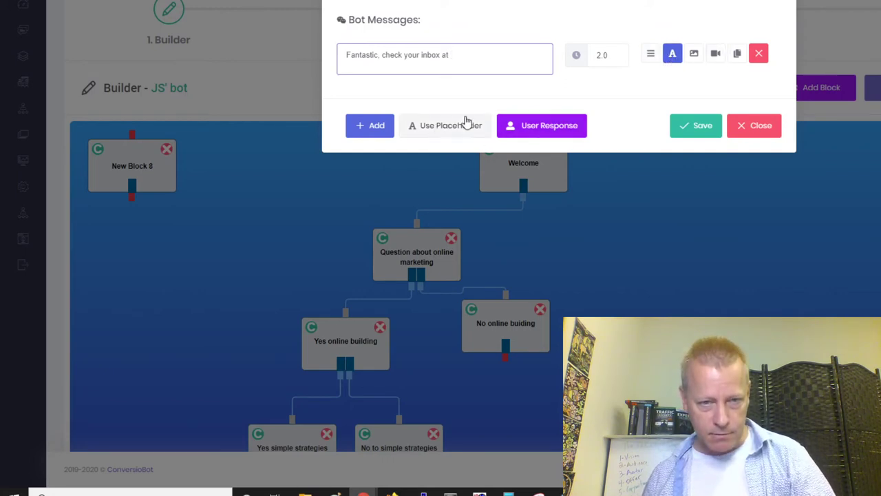
Insert the email address placeholder after 'Fantastic, check your inbox at', then save the block and bot.
{"action": "left_click", "coordinate": [427, 131]}
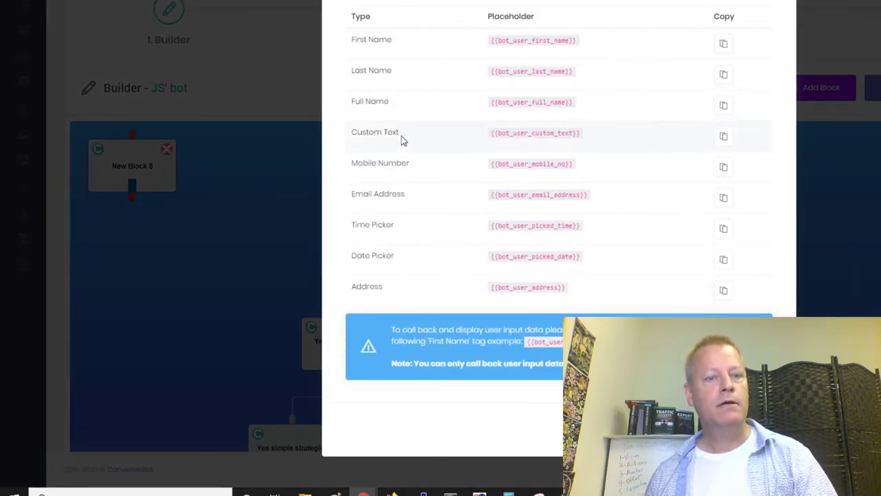
{"action": "left_click", "coordinate": [724, 199]}
{"action": "key", "text": "ctrl+c"}
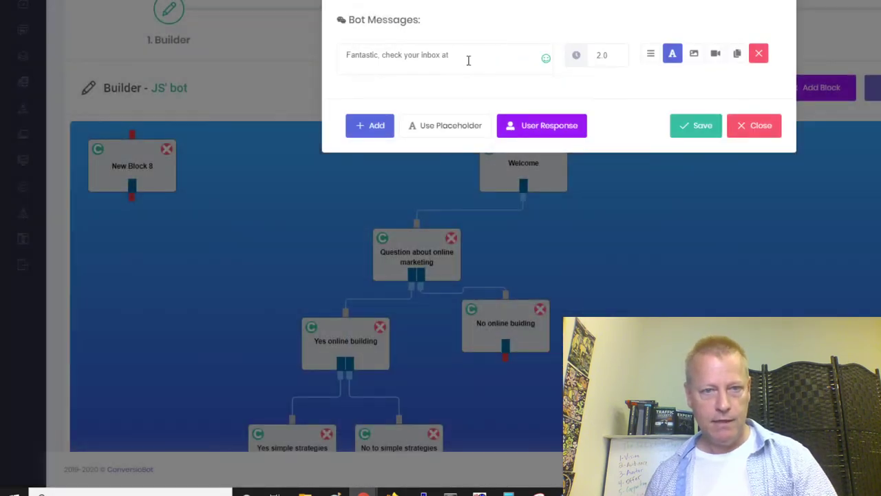
{"action": "left_click", "coordinate": [468, 60]}
{"action": "key", "text": "ctrl+v"}
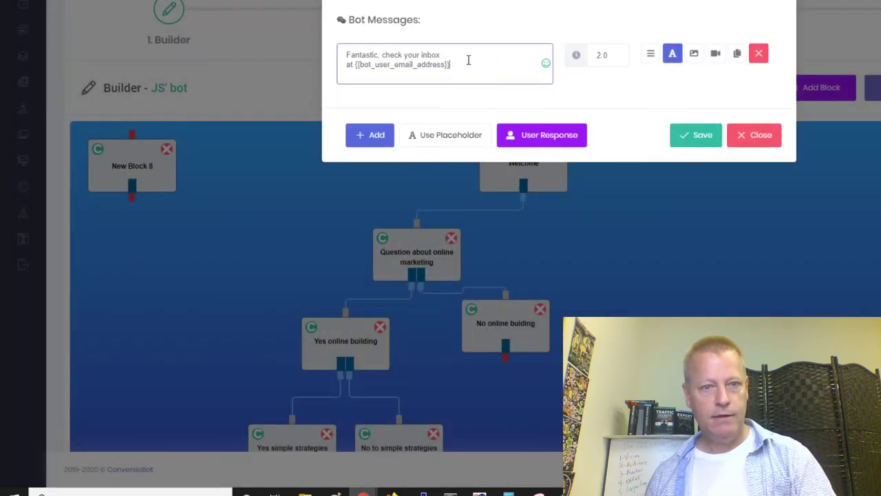
{"action": "left_click", "coordinate": [703, 136]}
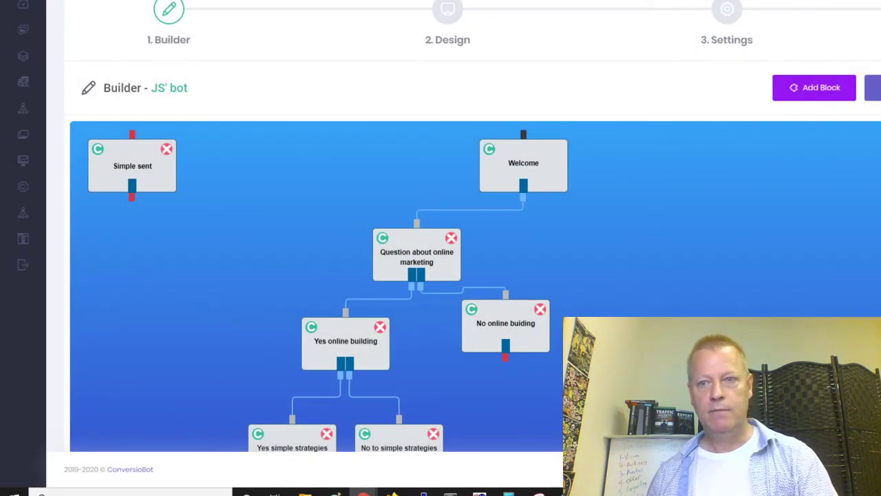
{"action": "left_click", "coordinate": [871, 88]}
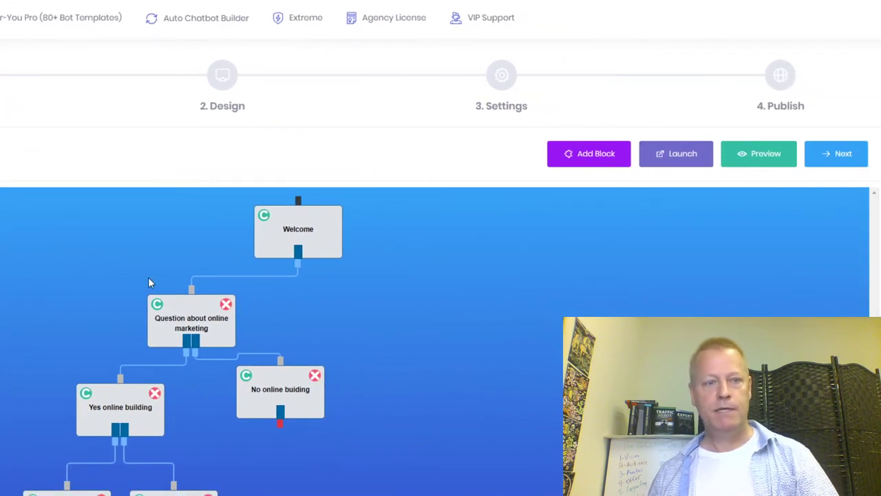
Place Simple sent below the strategy blocks and connect Yes simple strategies to it.
{"action": "scroll", "coordinate": [30, 264], "scroll_direction": "down", "scroll_amount": 2}
{"action": "left_click_drag", "start_coordinate": [0, 303], "coordinate": [118, 471]}
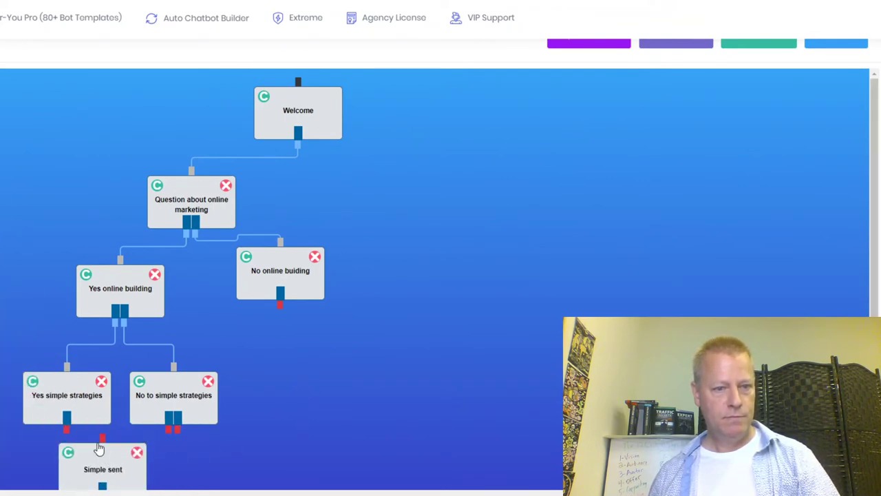
{"action": "left_click_drag", "start_coordinate": [69, 436], "coordinate": [102, 438]}
{"action": "left_click_drag", "start_coordinate": [101, 474], "coordinate": [1, 434]}
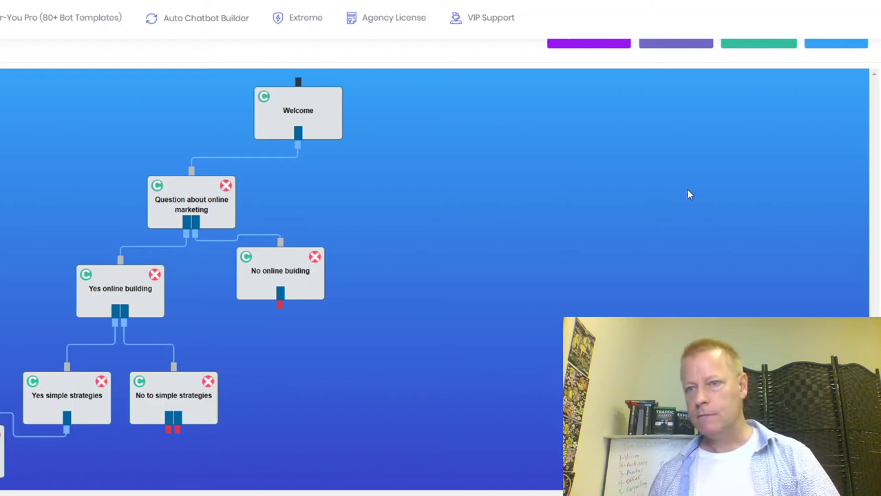
Shift the Welcome, online marketing question, Yes online building and No online buiding blocks left.
{"action": "scroll", "coordinate": [583, 224], "scroll_direction": "up", "scroll_amount": 2}
{"action": "scroll", "coordinate": [473, 323], "scroll_direction": "down", "scroll_amount": 2}
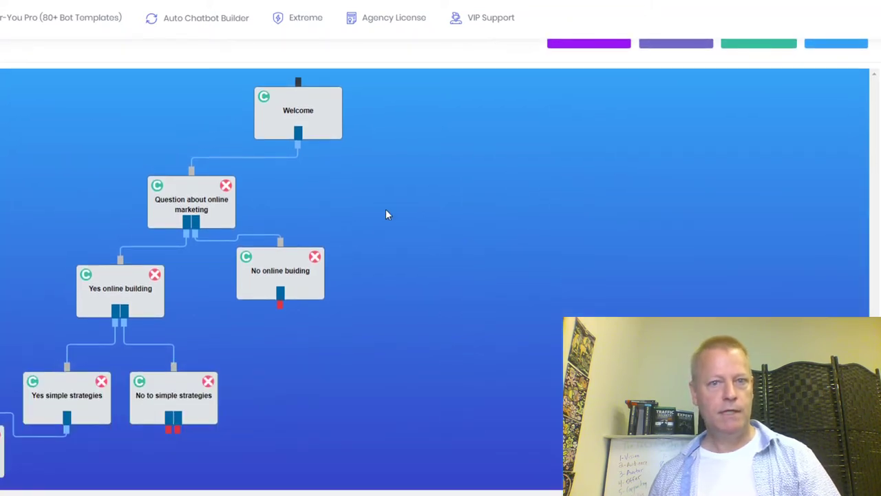
{"action": "scroll", "coordinate": [410, 217], "scroll_direction": "up", "scroll_amount": 2}
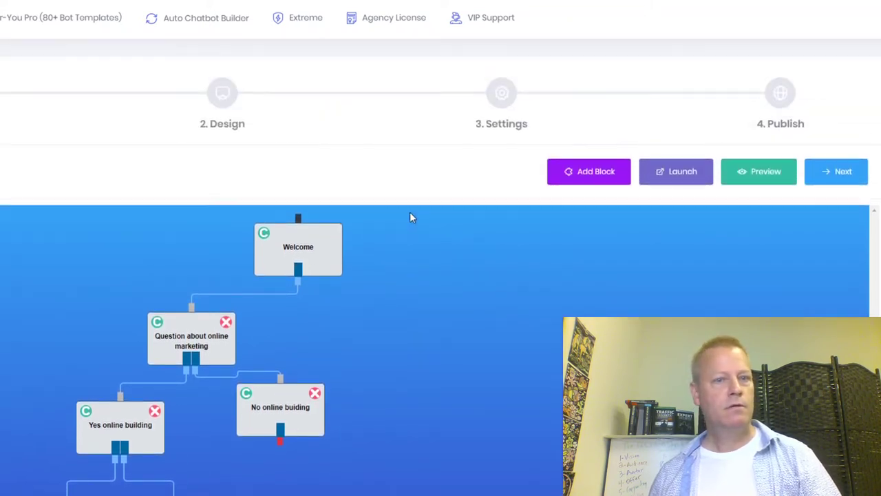
{"action": "scroll", "coordinate": [409, 218], "scroll_direction": "down", "scroll_amount": 2}
{"action": "left_click_drag", "start_coordinate": [300, 130], "coordinate": [64, 184]}
{"action": "left_click_drag", "start_coordinate": [207, 206], "coordinate": [2, 227]}
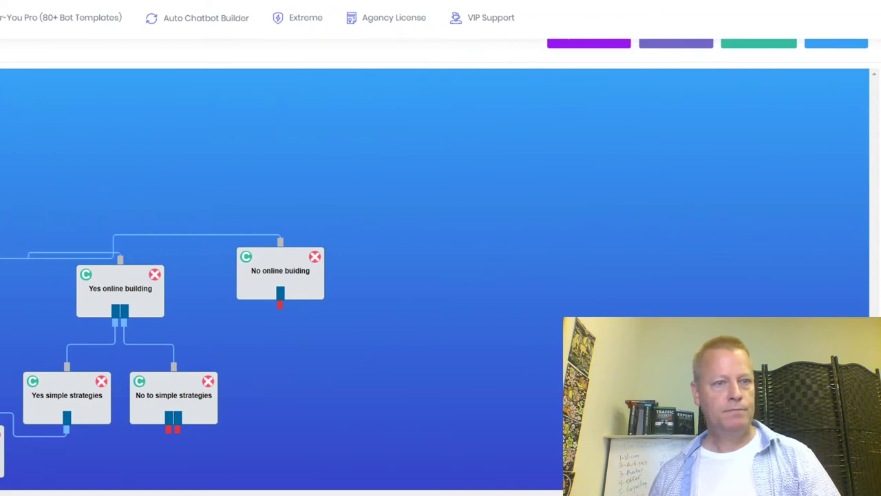
{"action": "left_click_drag", "start_coordinate": [102, 310], "coordinate": [2, 338]}
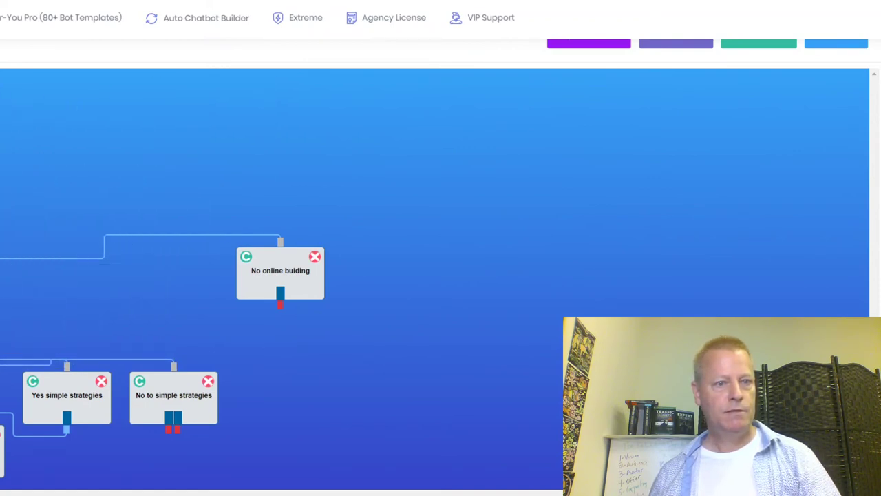
{"action": "left_click_drag", "start_coordinate": [252, 295], "coordinate": [105, 156]}
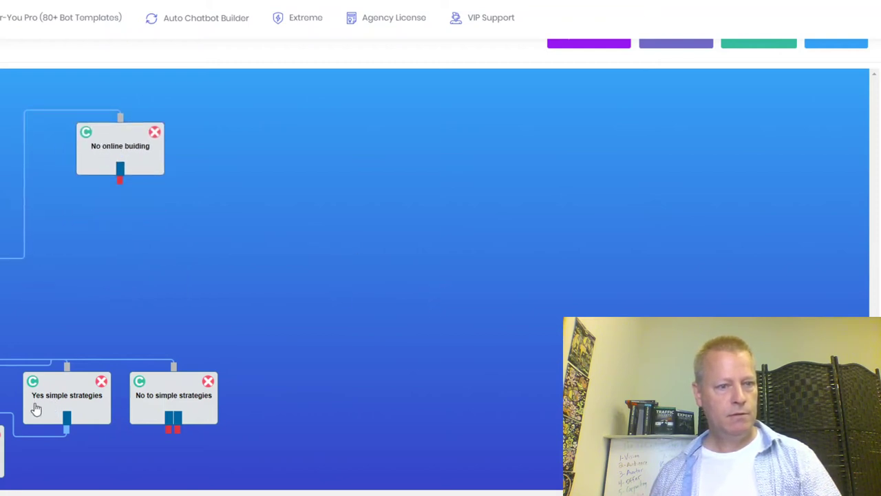
{"action": "left_click_drag", "start_coordinate": [76, 408], "coordinate": [49, 339]}
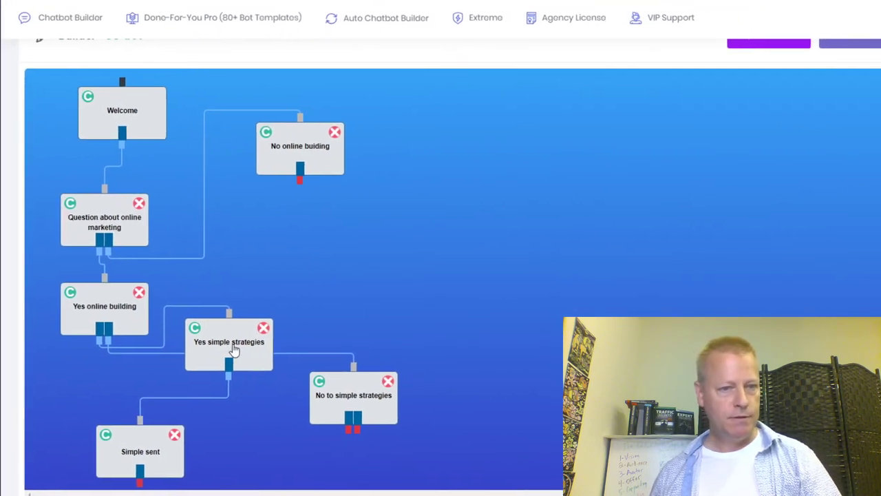
Stack Yes simple strategies and Simple sent under Yes online building, with No to simple strategies beside.
{"action": "left_click", "coordinate": [239, 350]}
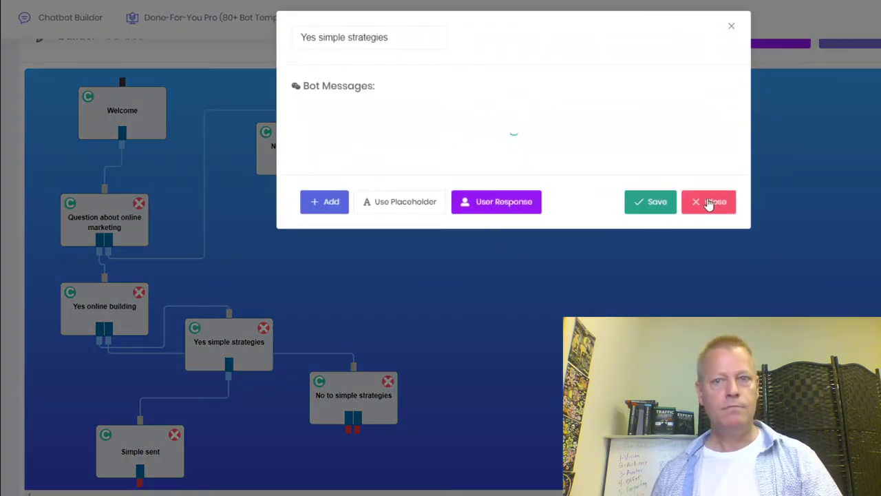
{"action": "left_click", "coordinate": [709, 201]}
{"action": "left_click_drag", "start_coordinate": [222, 343], "coordinate": [105, 389]}
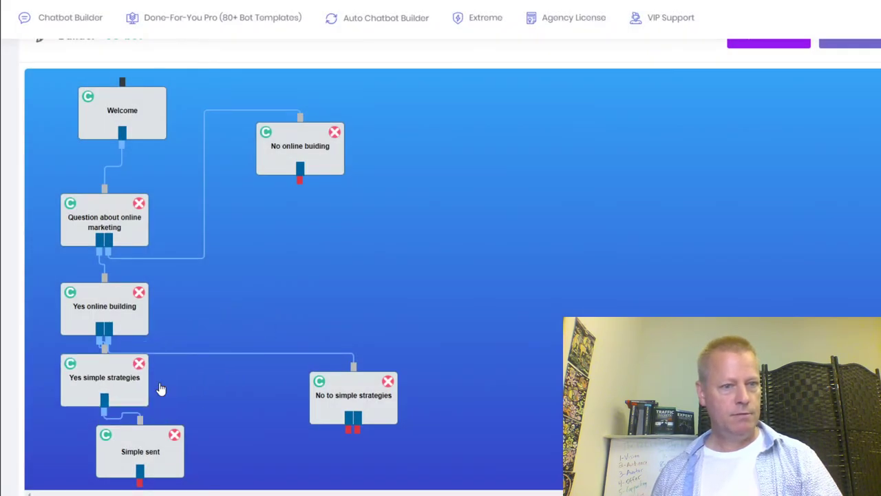
{"action": "left_click_drag", "start_coordinate": [142, 460], "coordinate": [98, 468]}
{"action": "left_click_drag", "start_coordinate": [339, 411], "coordinate": [291, 331]}
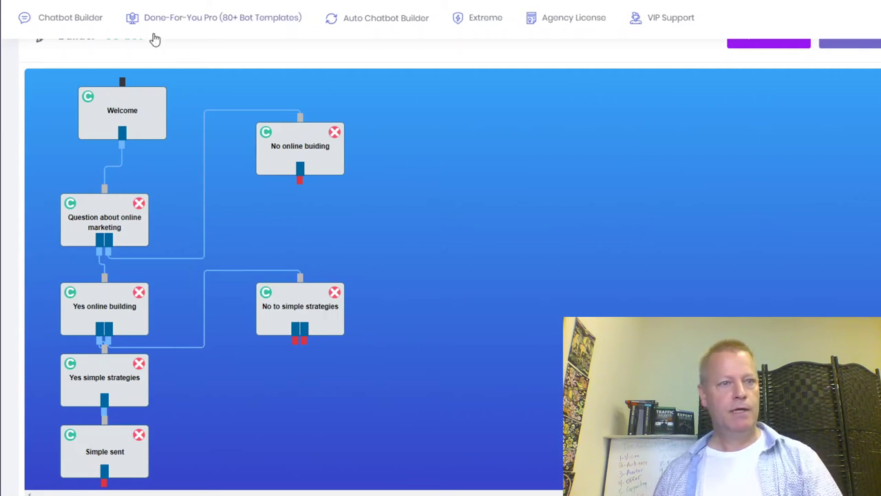
{"action": "scroll", "coordinate": [688, 134], "scroll_direction": "up", "scroll_amount": 2}
Add New Block 9 below No to simple strategies, naming it 'Yes to 12 steps' with an email-asking message.
{"action": "left_click", "coordinate": [763, 97]}
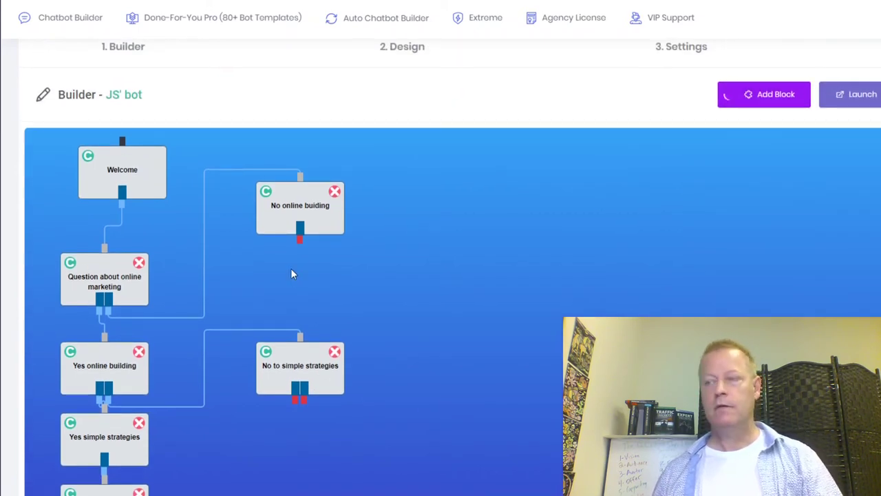
{"action": "left_click_drag", "start_coordinate": [94, 181], "coordinate": [297, 467]}
{"action": "double_click", "coordinate": [295, 467]}
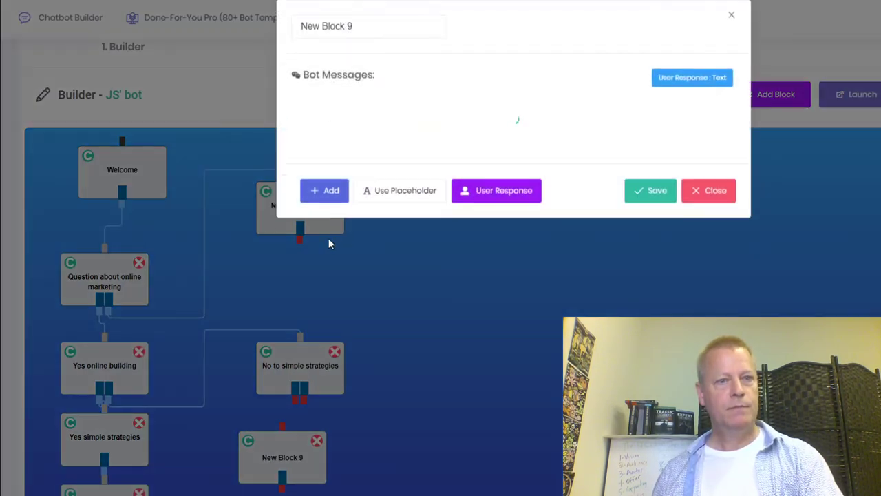
{"action": "left_click_drag", "start_coordinate": [366, 37], "coordinate": [258, 38]}
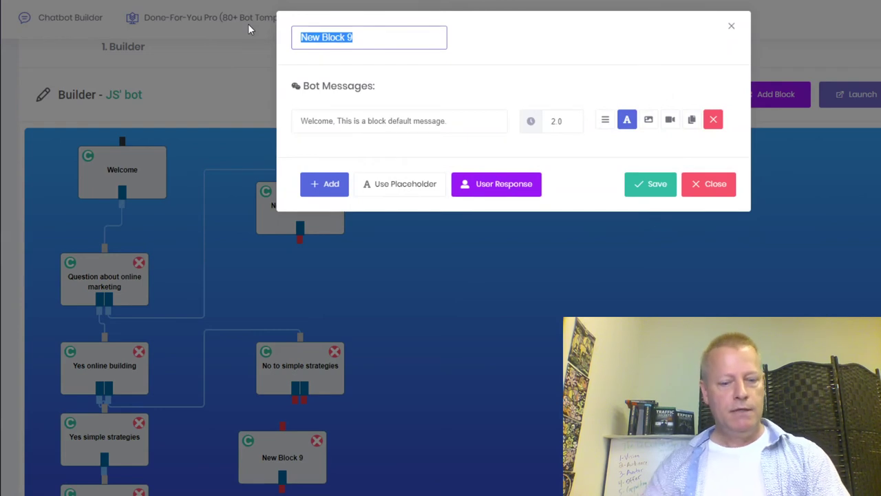
{"action": "type", "text": "Yes to 12 steps"}
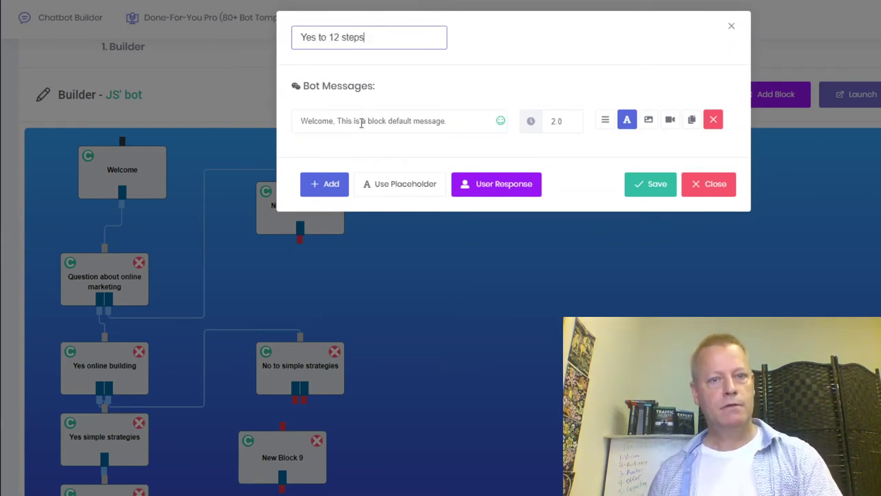
{"action": "left_click_drag", "start_coordinate": [448, 123], "coordinate": [237, 90]}
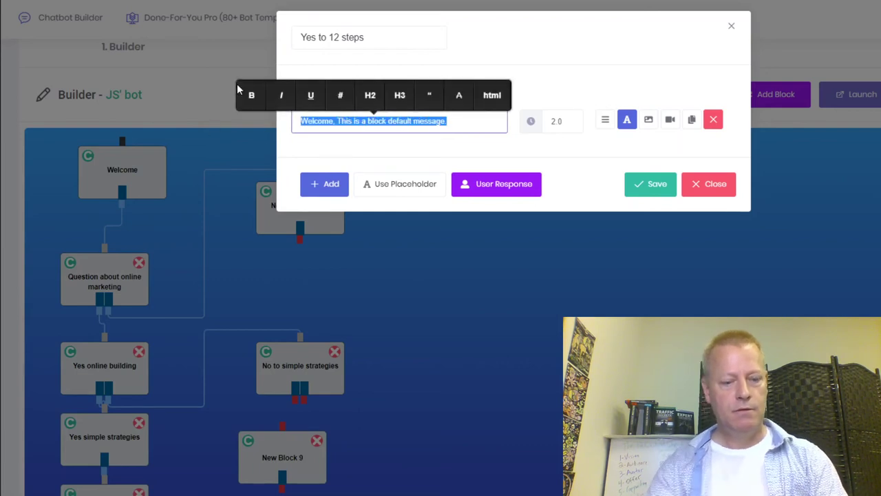
{"action": "type", "text": "Great, what email should I"}
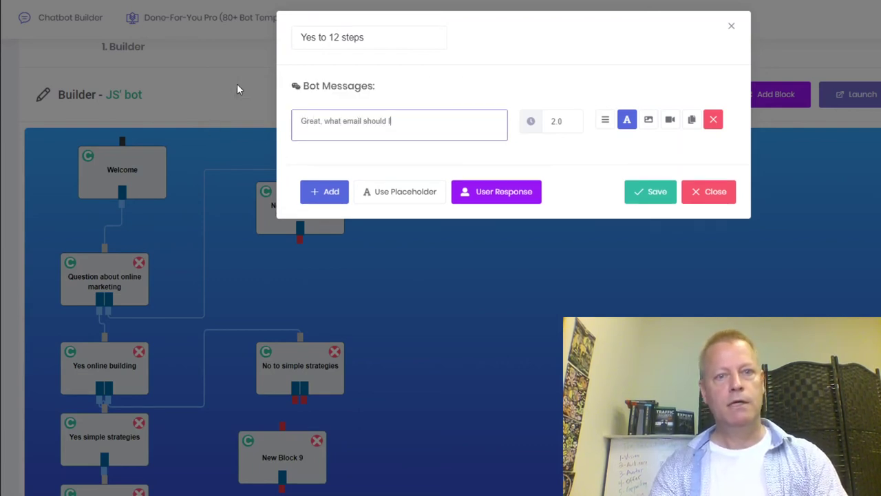
{"action": "type", "text": "end"}
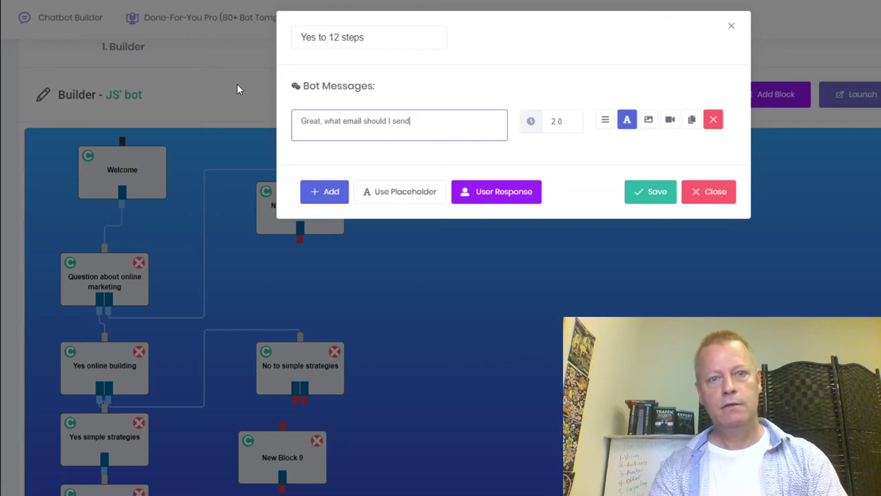
{"action": "type", "text": " it to?"}
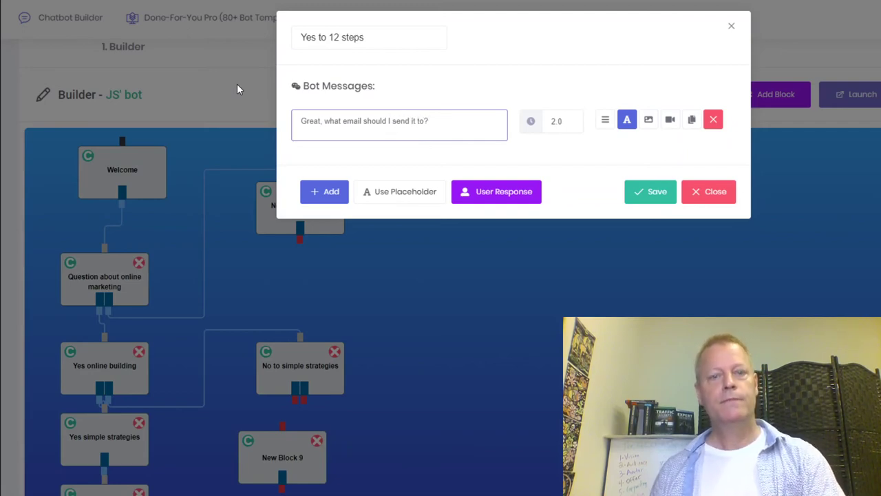
Set the block's user response to a Text input of type Email Address, then close the editor.
{"action": "left_click", "coordinate": [505, 201]}
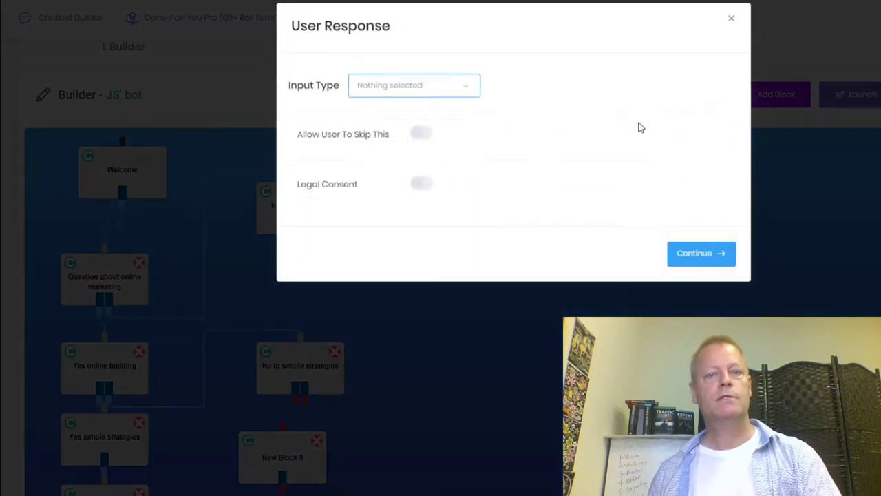
{"action": "left_click", "coordinate": [456, 100]}
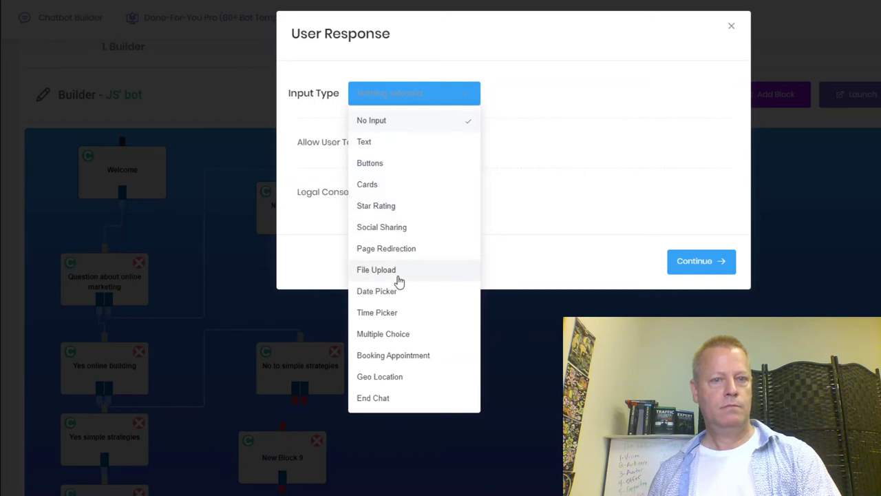
{"action": "left_click", "coordinate": [383, 145]}
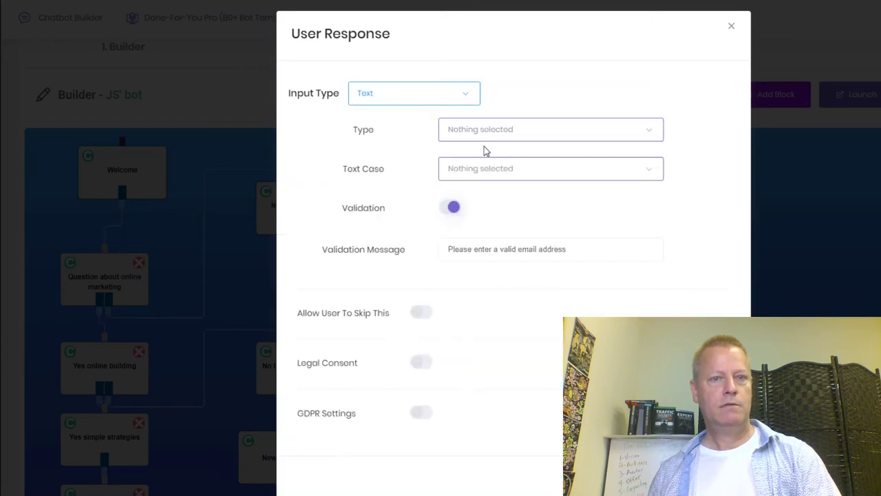
{"action": "left_click", "coordinate": [553, 138]}
{"action": "left_click", "coordinate": [502, 199]}
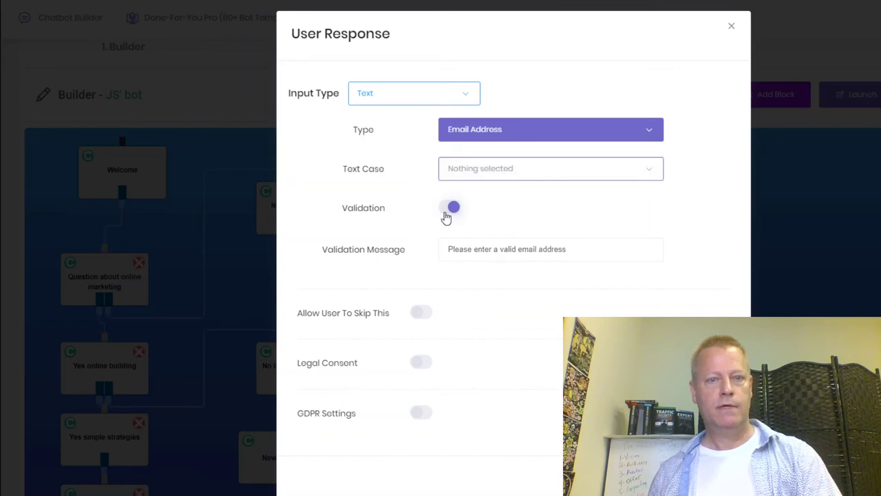
{"action": "left_click", "coordinate": [696, 475]}
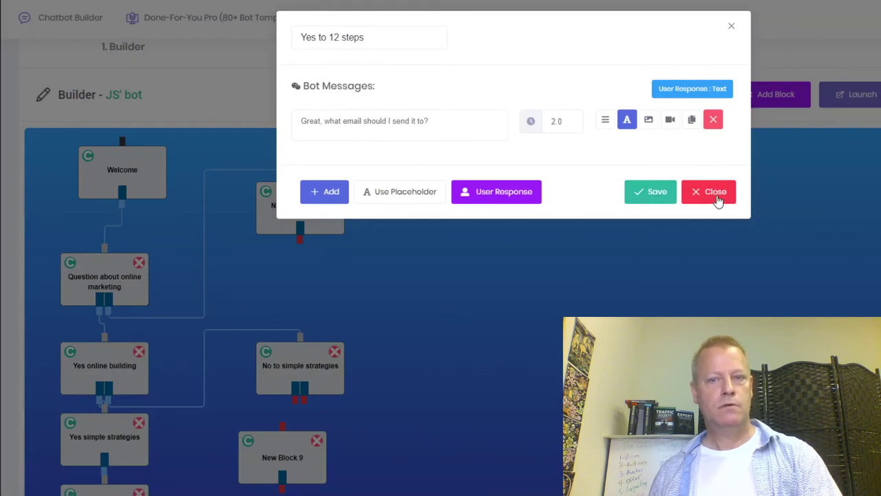
{"action": "left_click", "coordinate": [714, 193]}
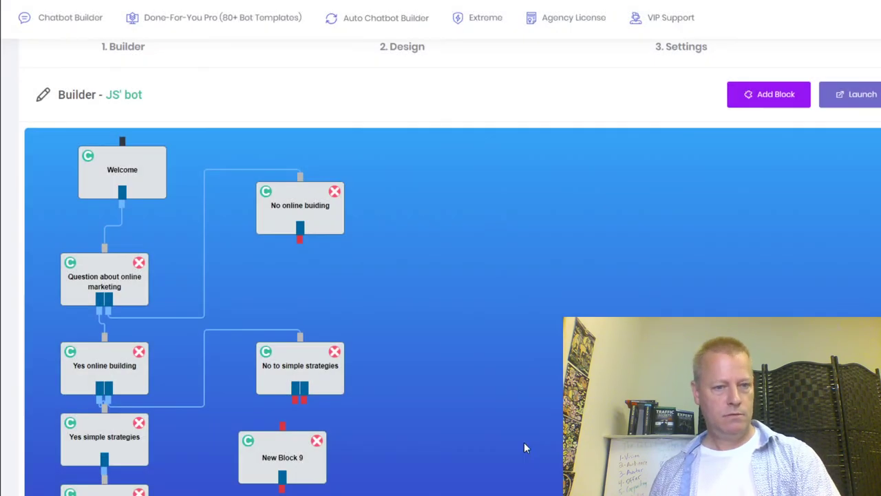
Rename New Block 9 to 'Yes to 12 step' with message 'Fantastic, wheat email do I send it to?'.
{"action": "left_click", "coordinate": [295, 463]}
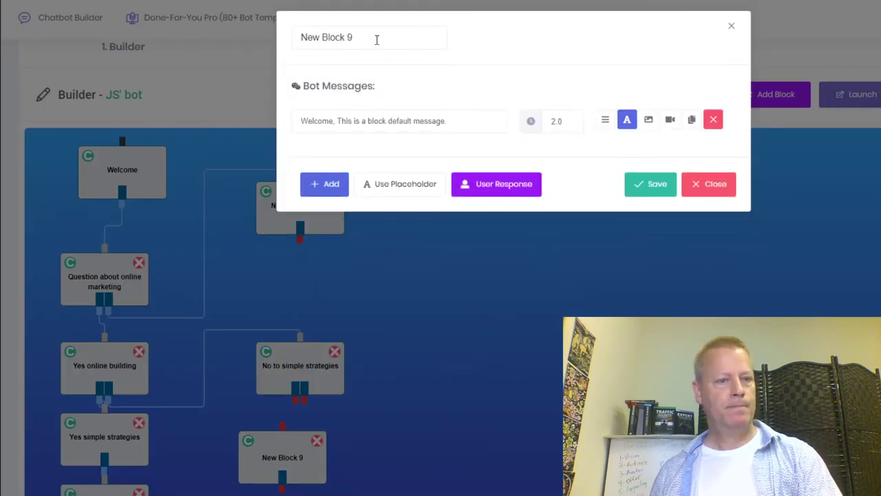
{"action": "left_click_drag", "start_coordinate": [375, 37], "coordinate": [236, 41]}
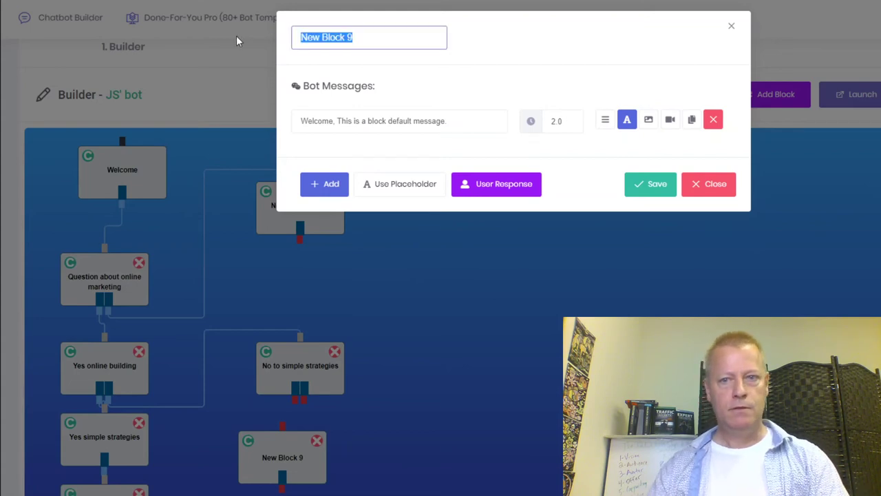
{"action": "type", "text": "Yes"}
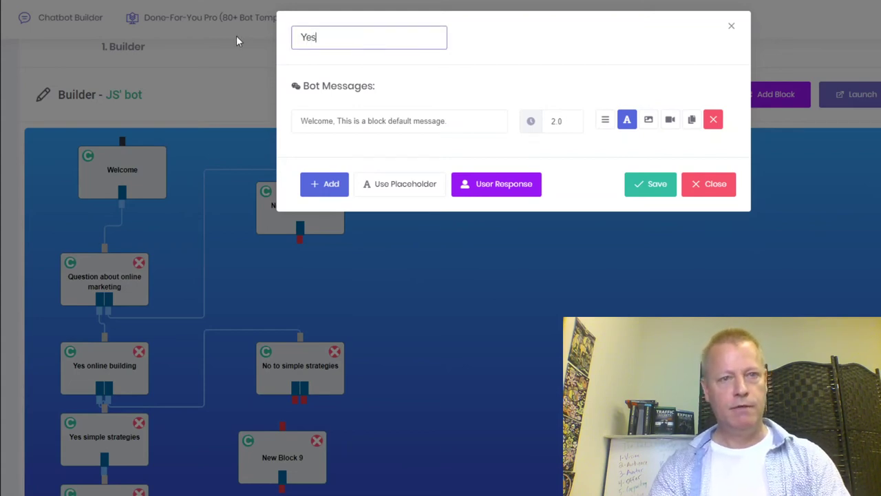
{"action": "type", "text": " to "}
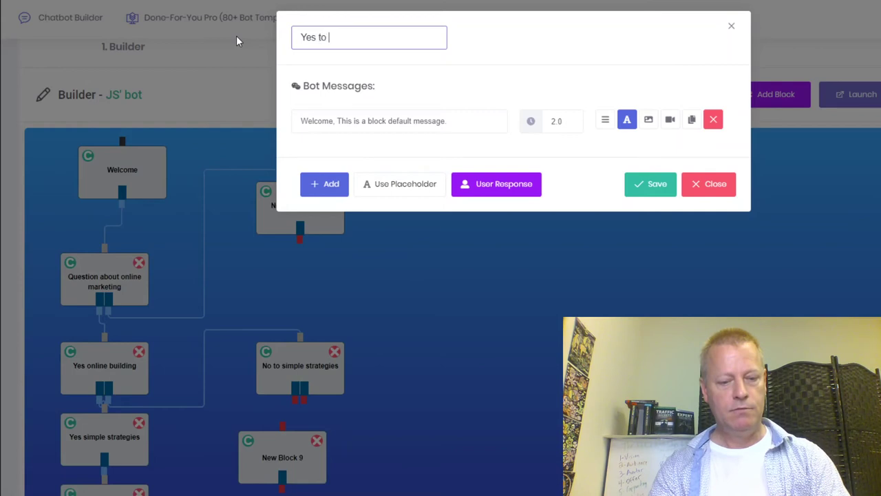
{"action": "type", "text": "12 step"}
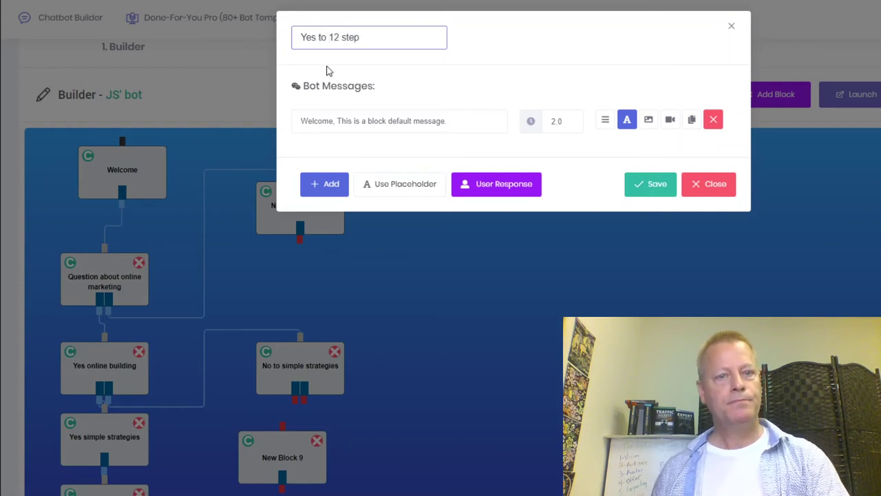
{"action": "left_click", "coordinate": [416, 123]}
{"action": "left_click_drag", "start_coordinate": [444, 121], "coordinate": [166, 126]}
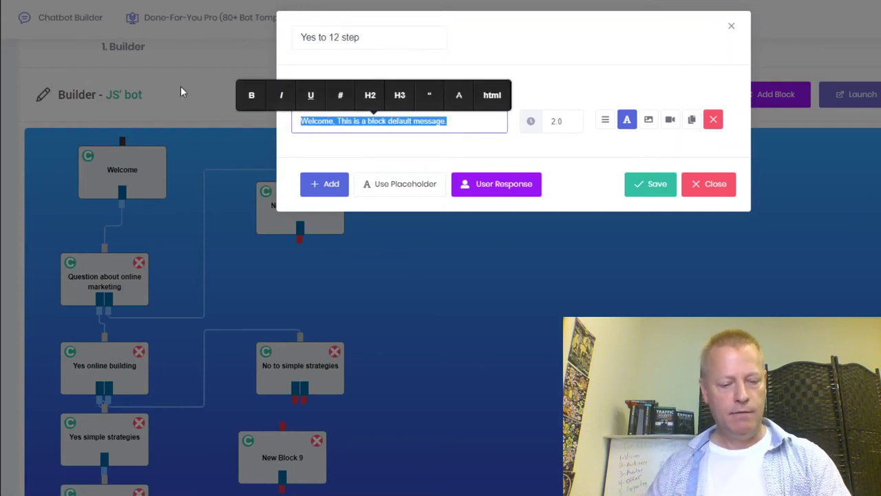
{"action": "type", "text": "Fantastic, "}
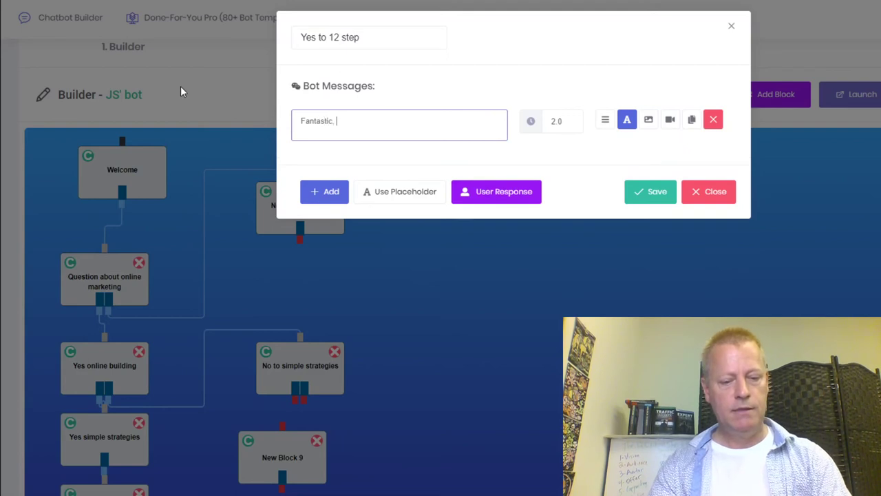
{"action": "type", "text": "wheat emai"}
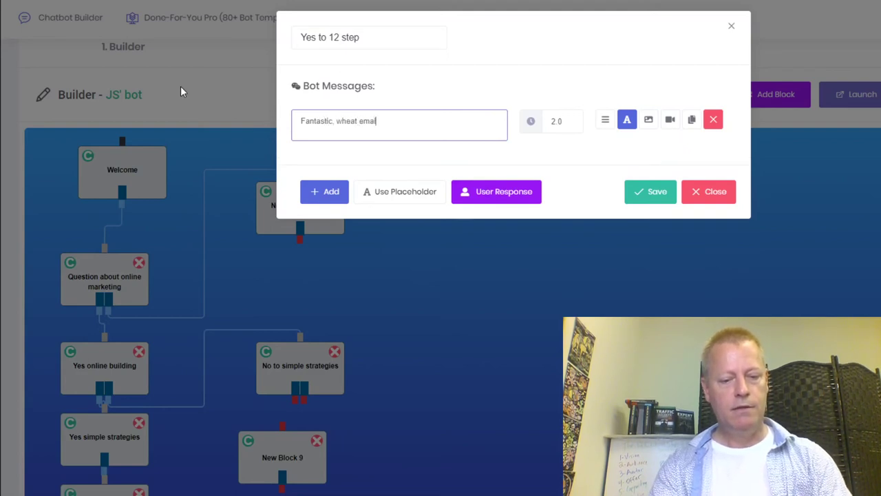
{"action": "type", "text": "l do I send it to?"}
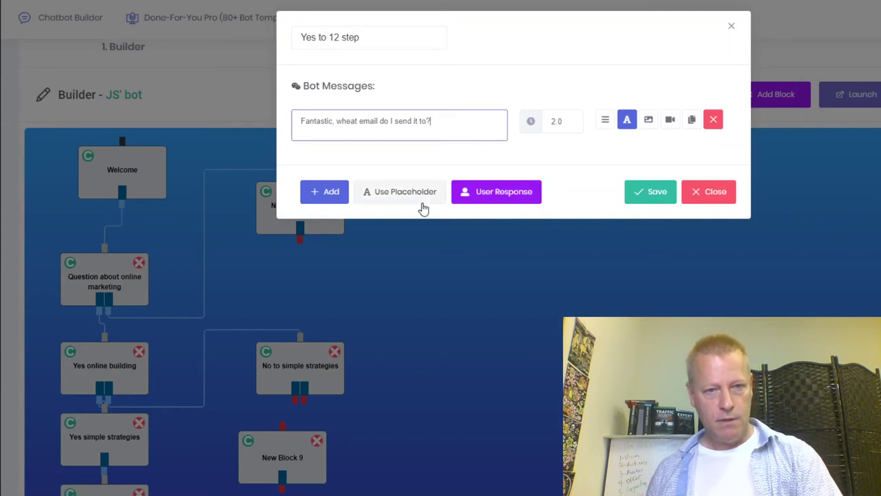
Make the expected reply a Text input of type Email Address and save the block.
{"action": "left_click", "coordinate": [472, 195]}
{"action": "left_click", "coordinate": [372, 107]}
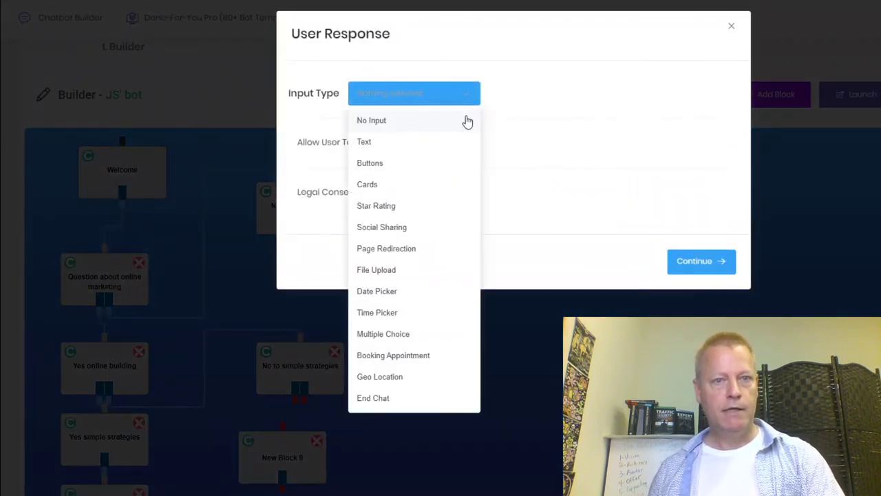
{"action": "left_click", "coordinate": [385, 143]}
{"action": "left_click", "coordinate": [506, 130]}
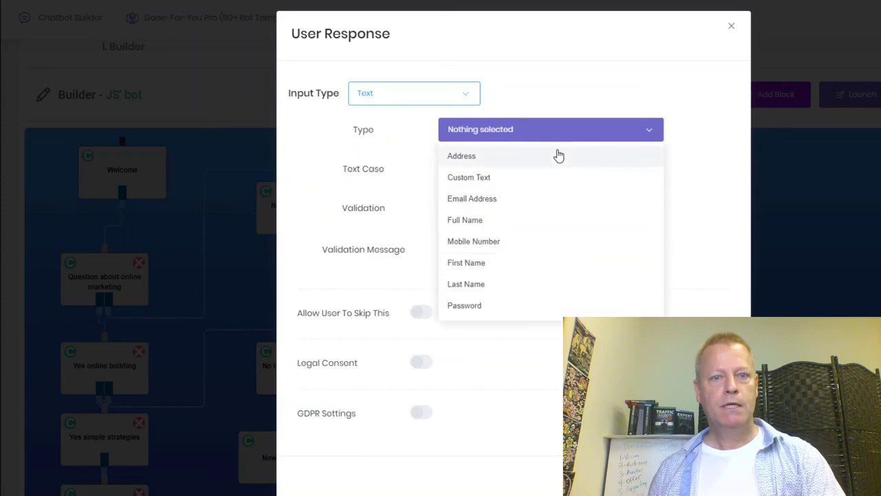
{"action": "left_click", "coordinate": [480, 203]}
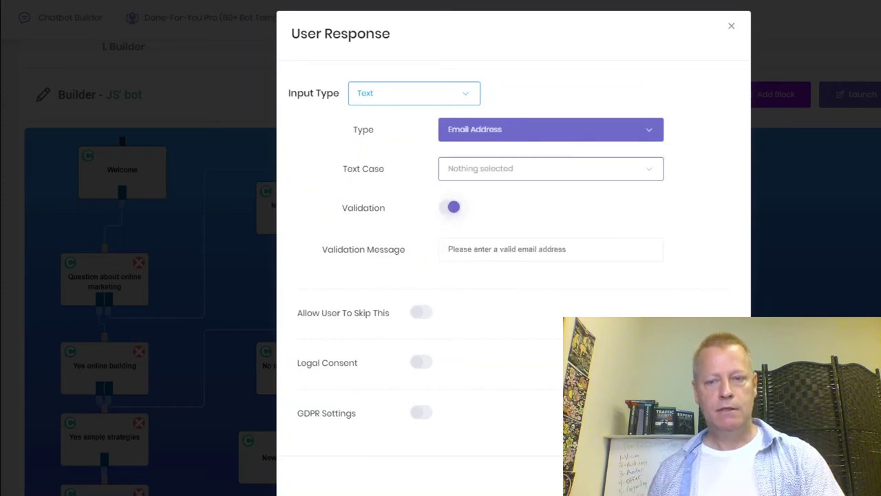
{"action": "key", "text": "Escape"}
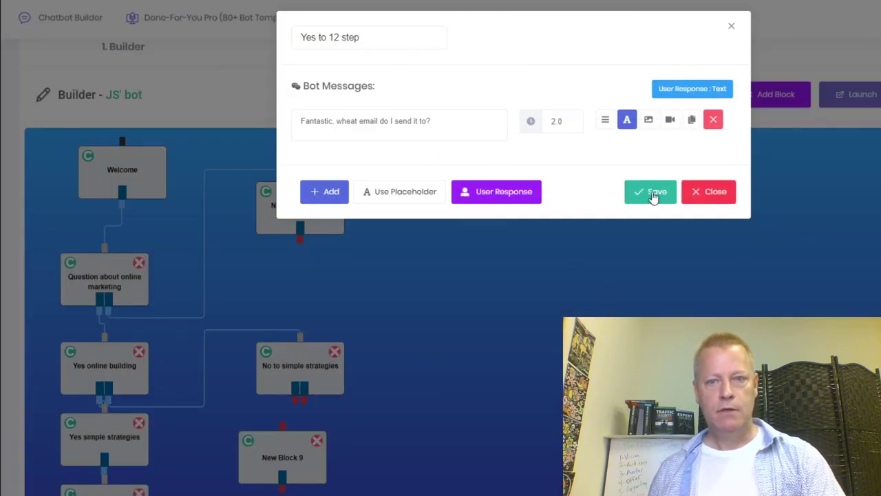
{"action": "left_click", "coordinate": [646, 194]}
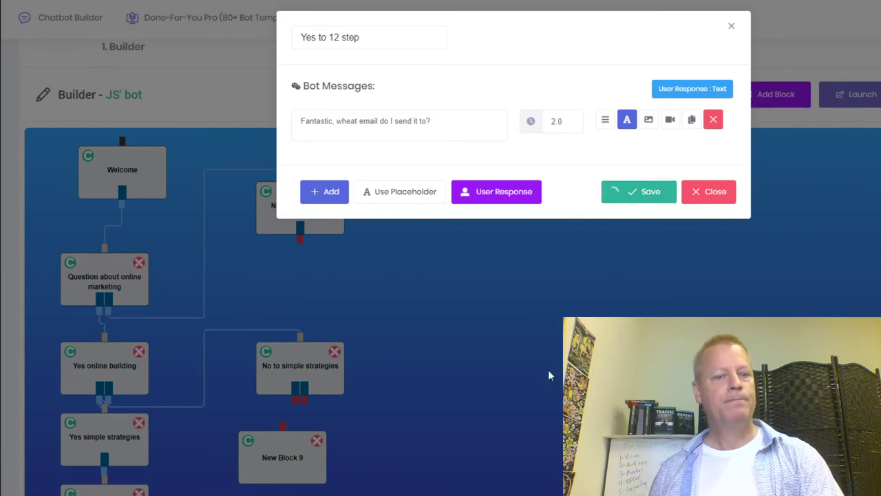
Line up Yes to 12 step under No to simple strategies and connect it from that block.
{"action": "scroll", "coordinate": [496, 423], "scroll_direction": "down", "scroll_amount": 1}
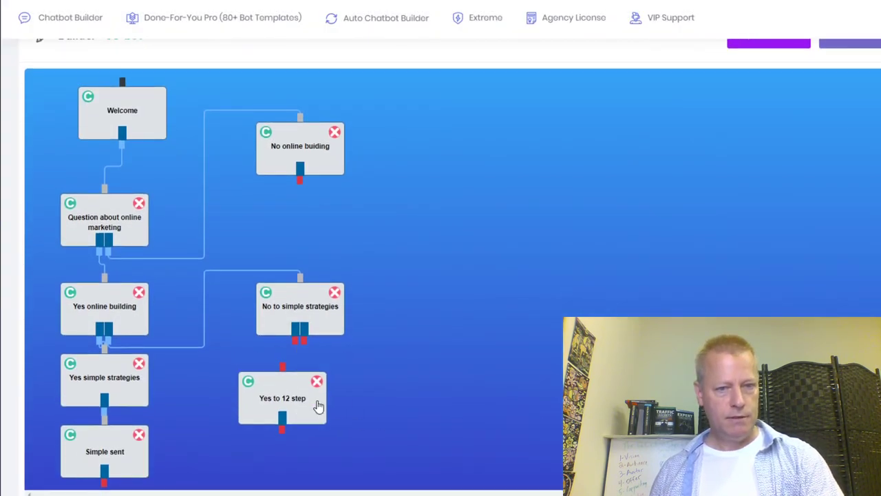
{"action": "left_click_drag", "start_coordinate": [317, 407], "coordinate": [334, 407]}
{"action": "left_click_drag", "start_coordinate": [294, 348], "coordinate": [313, 387]}
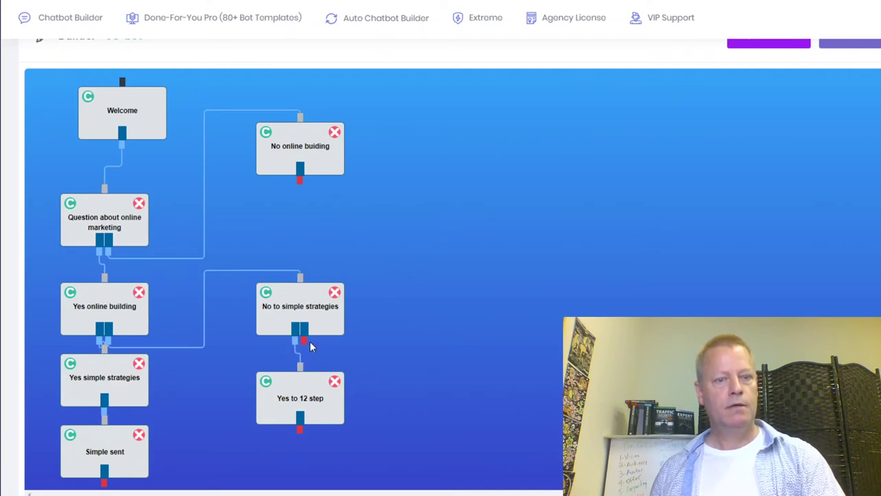
Link No to simple strategies to No online buiding, then move that block further right and down.
{"action": "scroll", "coordinate": [576, 263], "scroll_direction": "up", "scroll_amount": 1}
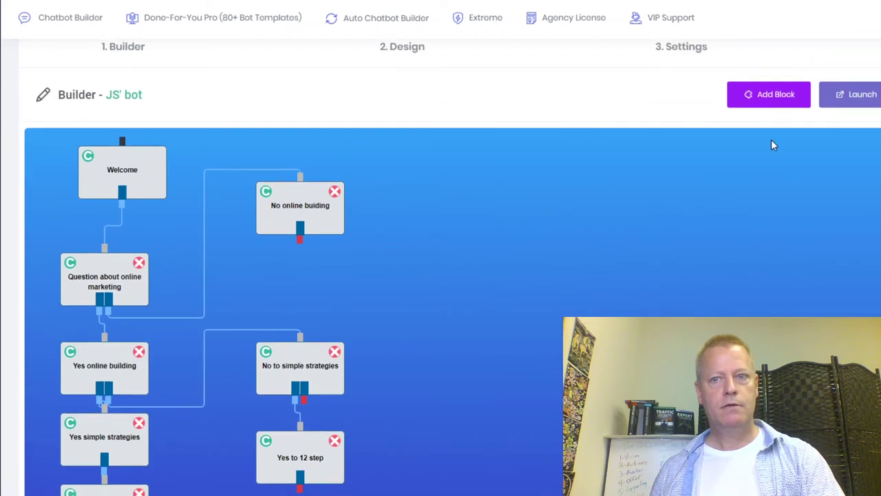
{"action": "scroll", "coordinate": [394, 412], "scroll_direction": "down", "scroll_amount": 1}
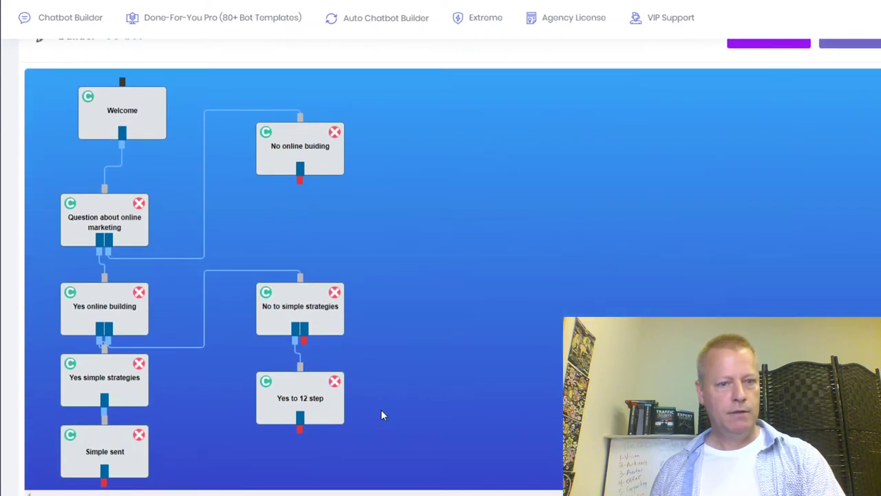
{"action": "left_click_drag", "start_coordinate": [321, 170], "coordinate": [338, 187]}
{"action": "double_click", "coordinate": [334, 180]}
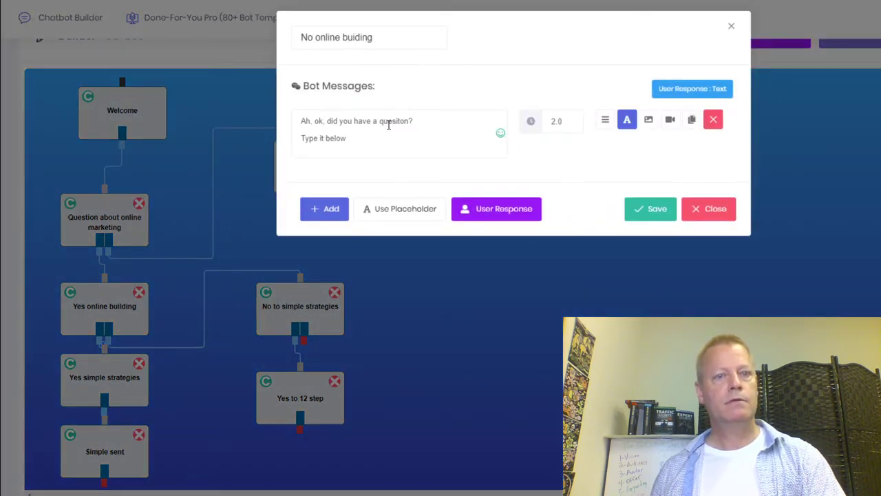
{"action": "left_click", "coordinate": [718, 215]}
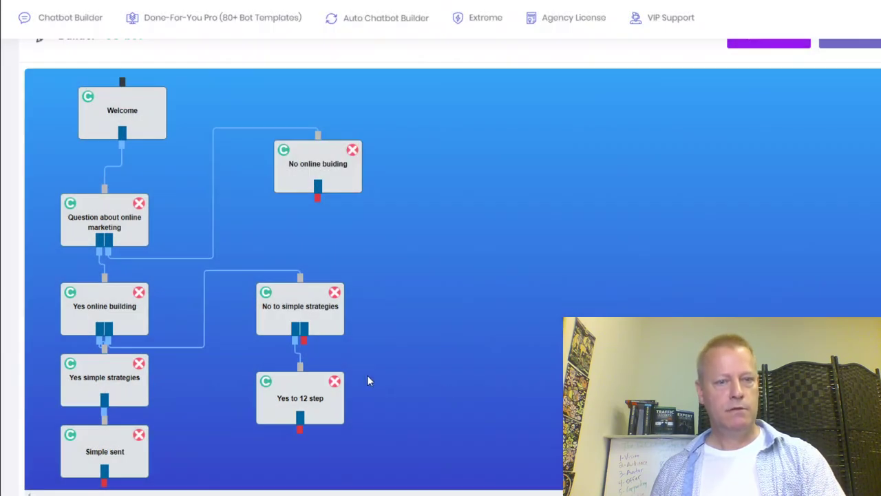
{"action": "left_click_drag", "start_coordinate": [303, 350], "coordinate": [319, 147]}
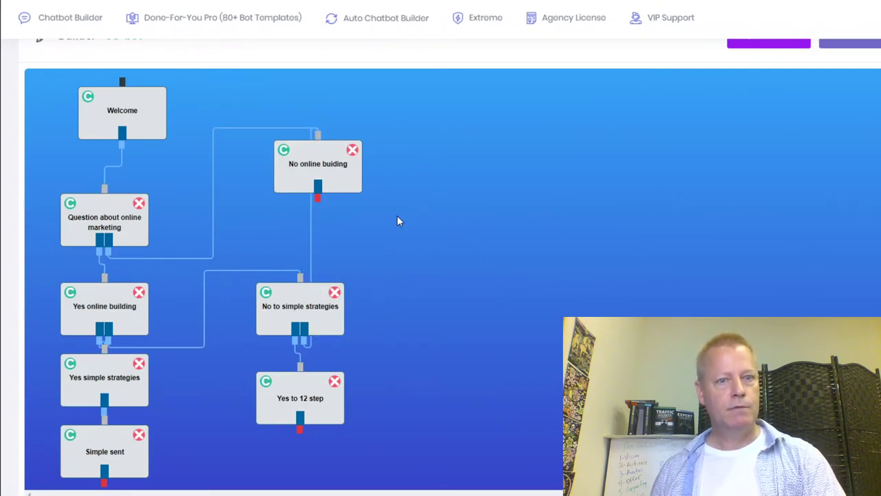
{"action": "left_click_drag", "start_coordinate": [361, 186], "coordinate": [481, 204]}
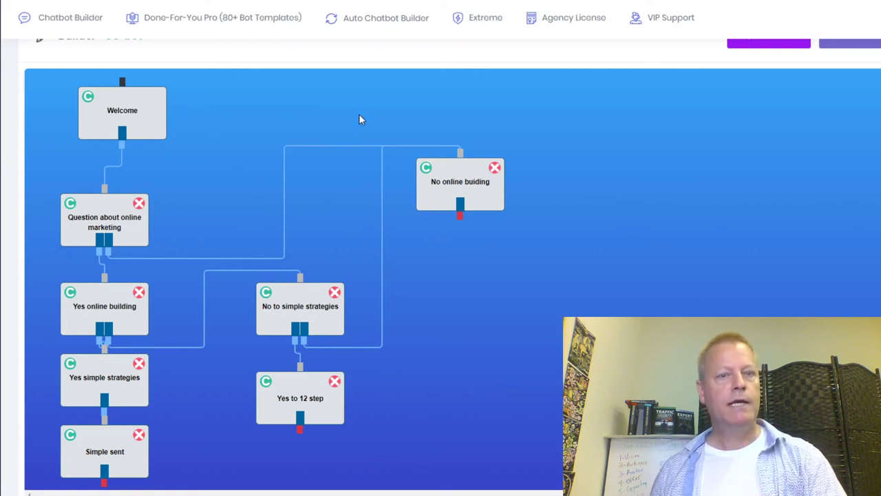
{"action": "scroll", "coordinate": [778, 89], "scroll_direction": "up", "scroll_amount": 1}
Add a new block at the lower right and name it '12 step sent'.
{"action": "left_click", "coordinate": [769, 96]}
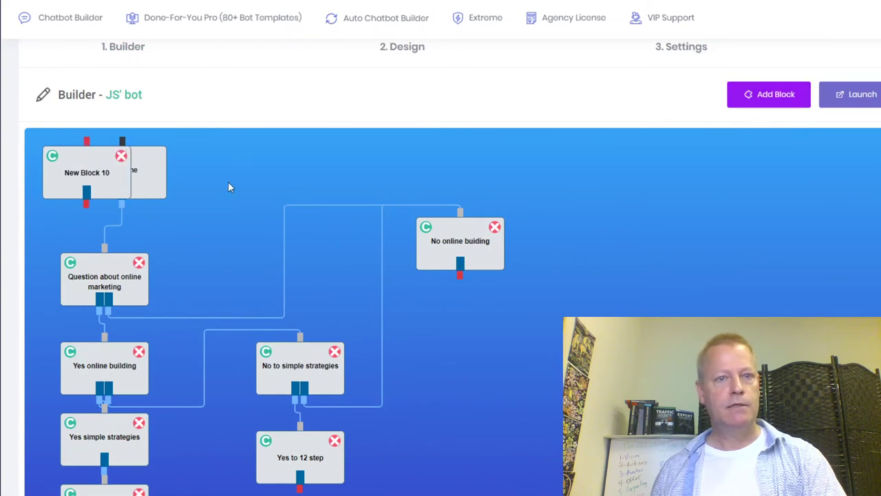
{"action": "left_click_drag", "start_coordinate": [120, 197], "coordinate": [508, 452]}
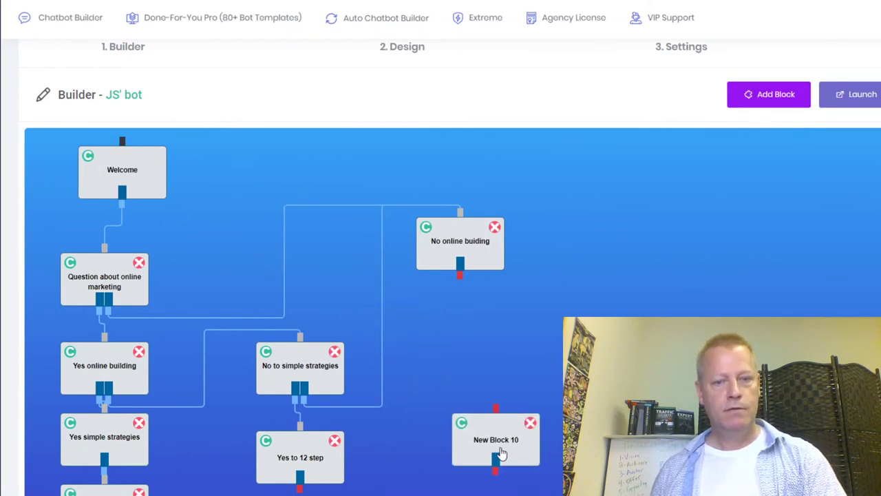
{"action": "left_click", "coordinate": [507, 432]}
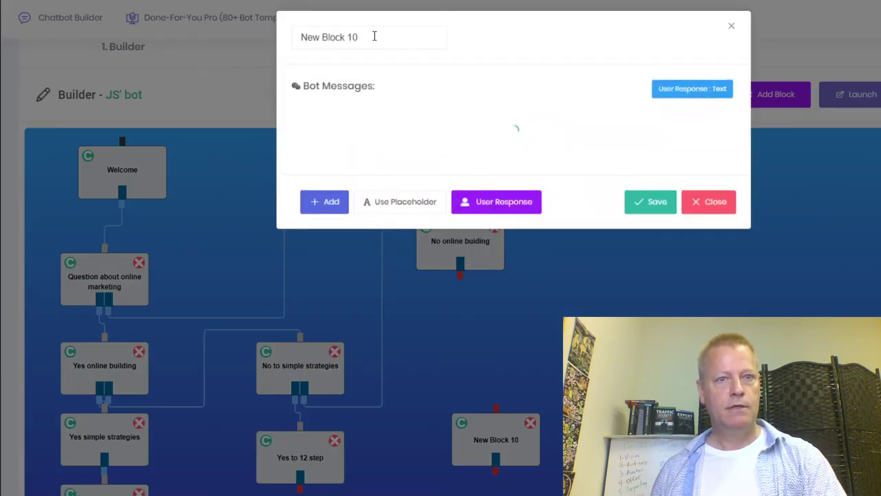
{"action": "left_click_drag", "start_coordinate": [374, 37], "coordinate": [266, 26]}
{"action": "type", "text": "12 step ent"}
{"action": "key", "text": "Left"}
{"action": "key", "text": "Left"}
{"action": "key", "text": "Left"}
{"action": "type", "text": "s"}
Set its message to 'Great, check your email at' followed by the Email Address placeholder.
{"action": "left_click", "coordinate": [401, 121]}
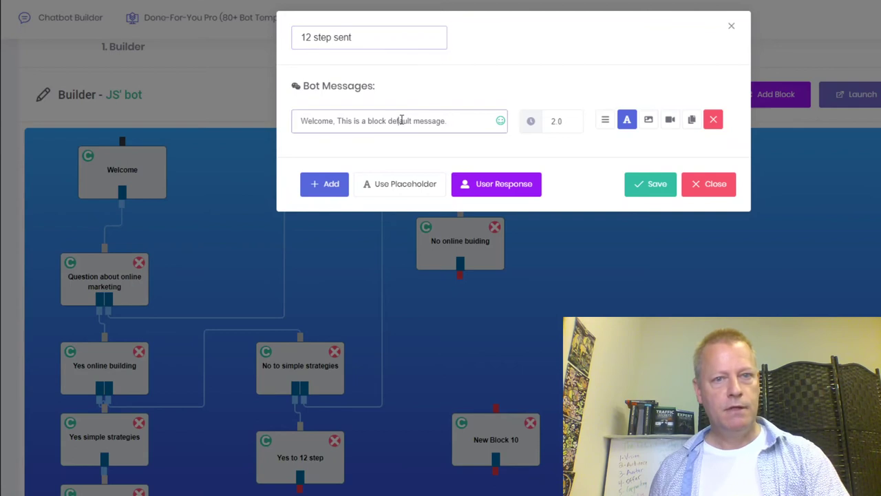
{"action": "type", "text": "Great"}
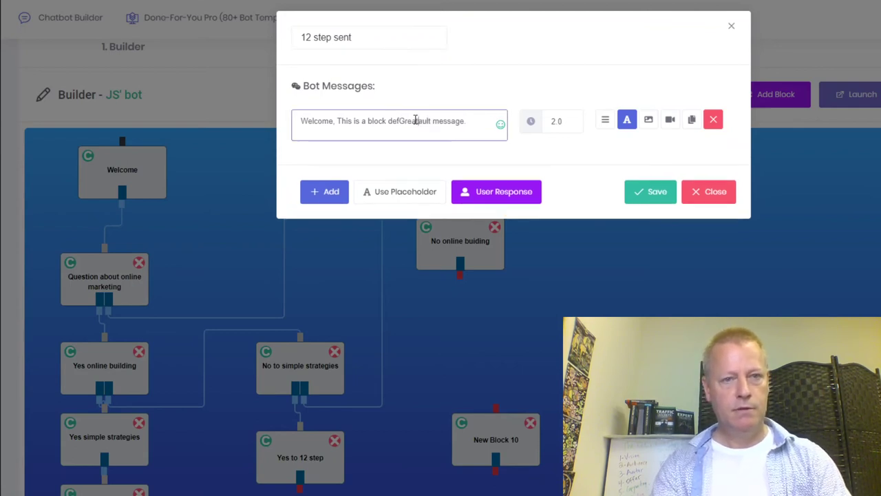
{"action": "key", "text": "BackSpace"}
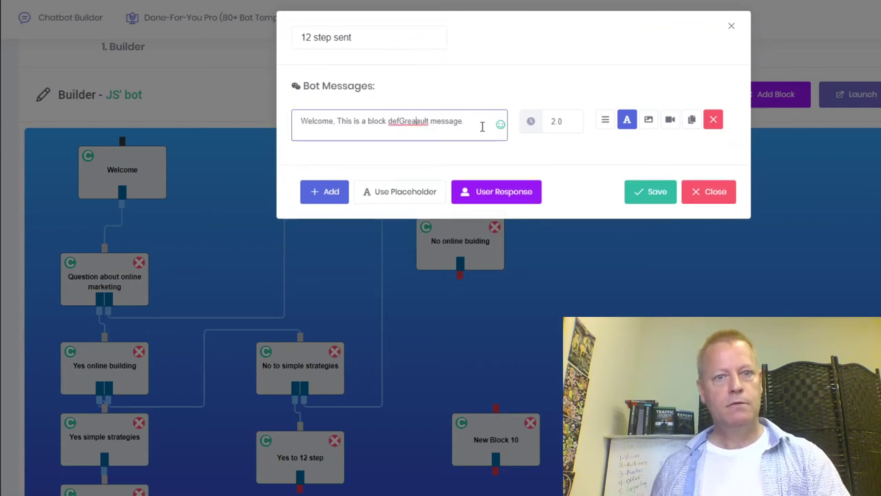
{"action": "left_click_drag", "start_coordinate": [482, 124], "coordinate": [246, 124]}
{"action": "type", "text": "Great, check your email at"}
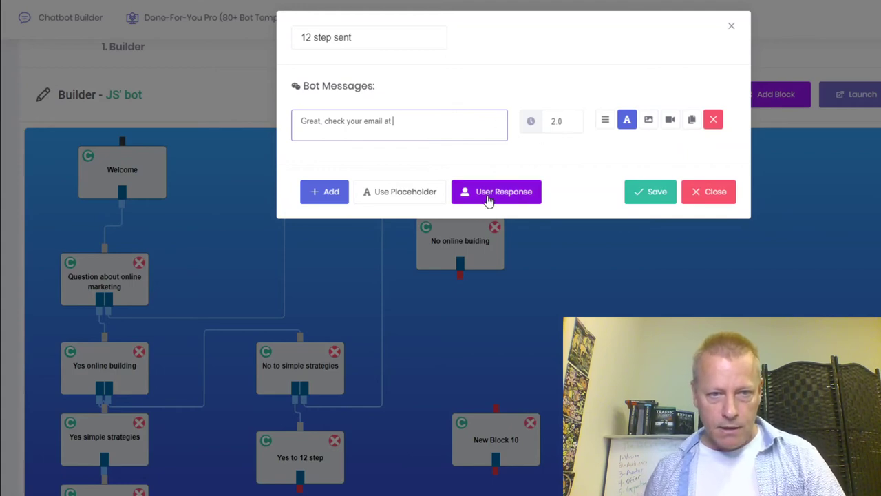
{"action": "left_click", "coordinate": [406, 197]}
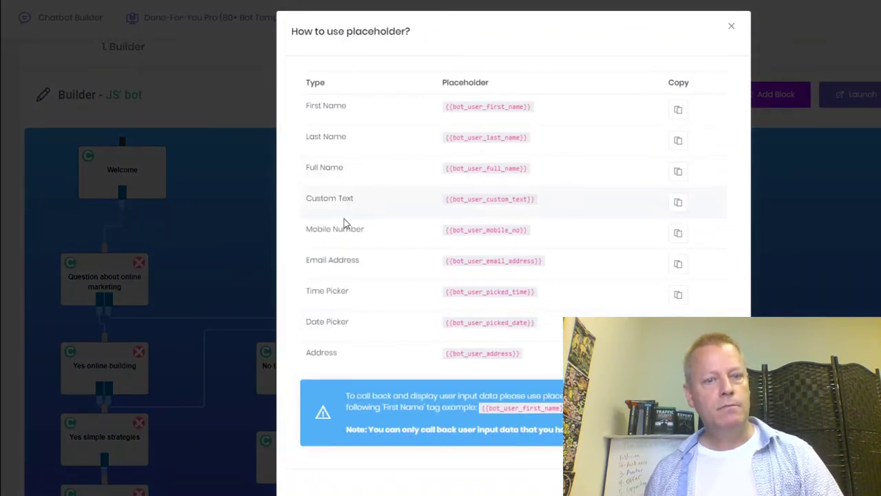
{"action": "left_click", "coordinate": [678, 263]}
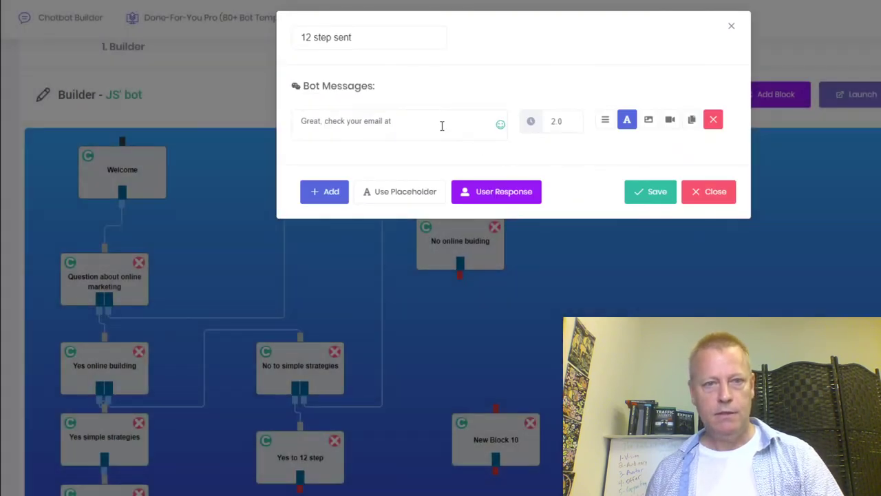
{"action": "left_click", "coordinate": [436, 124]}
{"action": "key", "text": "ctrl+v"}
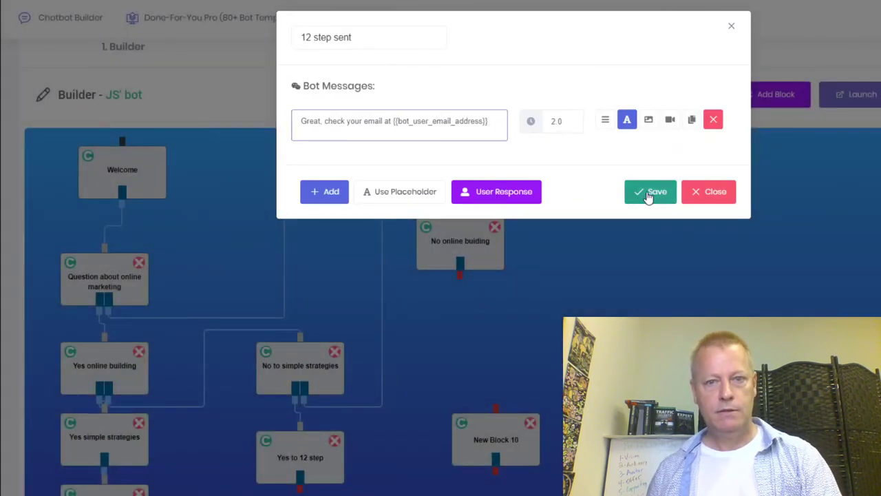
Save the 12 step sent block and connect it from Yes to 12 step.
{"action": "left_click", "coordinate": [649, 195]}
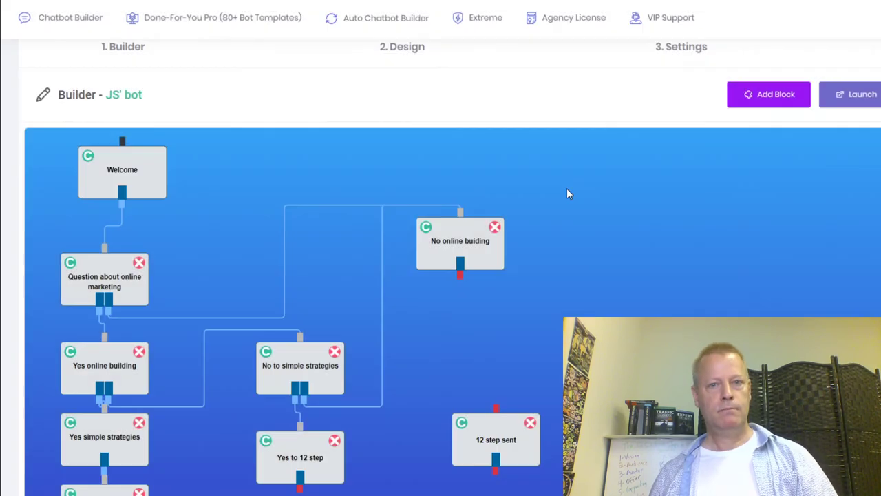
{"action": "left_click_drag", "start_coordinate": [299, 490], "coordinate": [496, 408]}
{"action": "left_click_drag", "start_coordinate": [496, 441], "coordinate": [494, 457]}
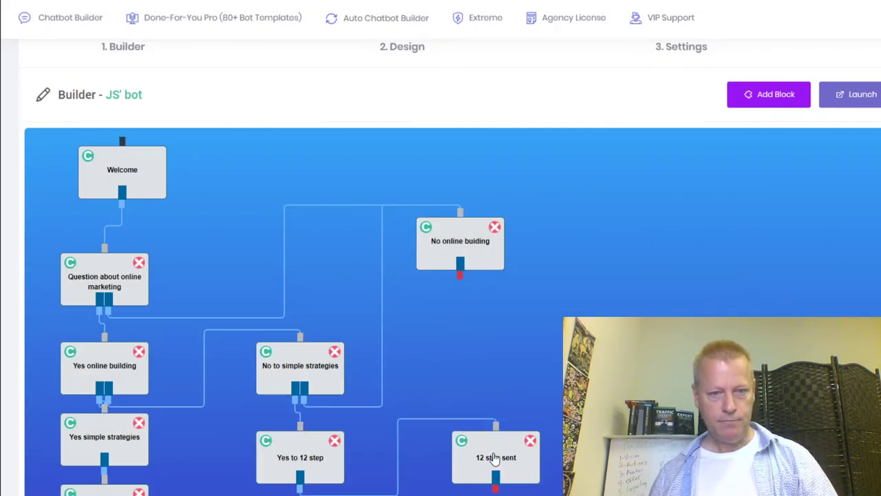
{"action": "scroll", "coordinate": [494, 458], "scroll_direction": "down", "scroll_amount": 1}
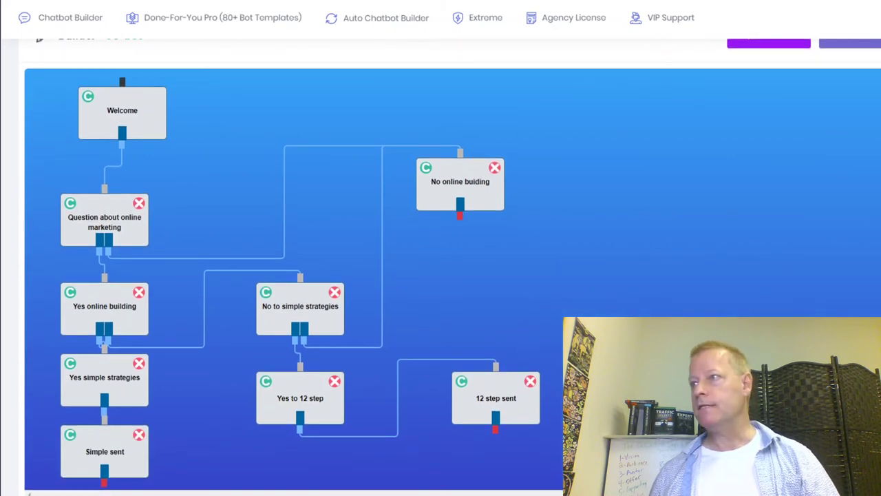
{"action": "scroll", "coordinate": [698, 110], "scroll_direction": "up", "scroll_amount": 2}
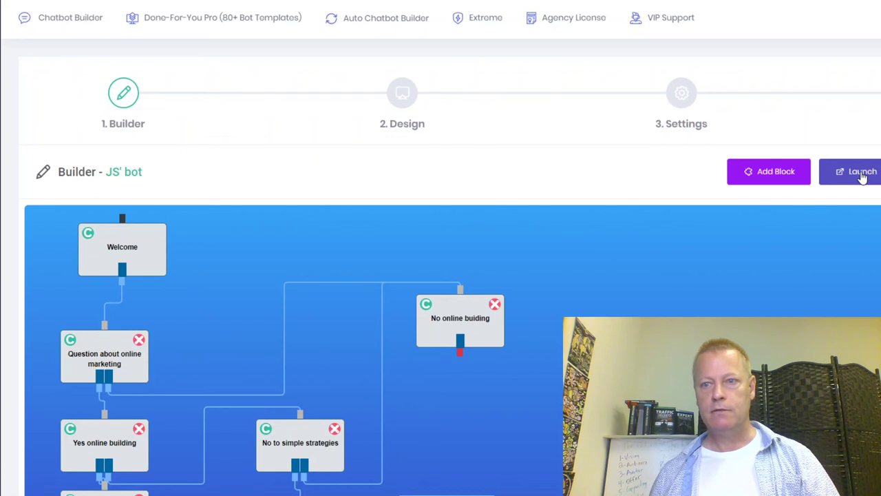
Preview the live bot, save the No online buiding block's message, and launch the bot.
{"action": "left_click", "coordinate": [863, 177]}
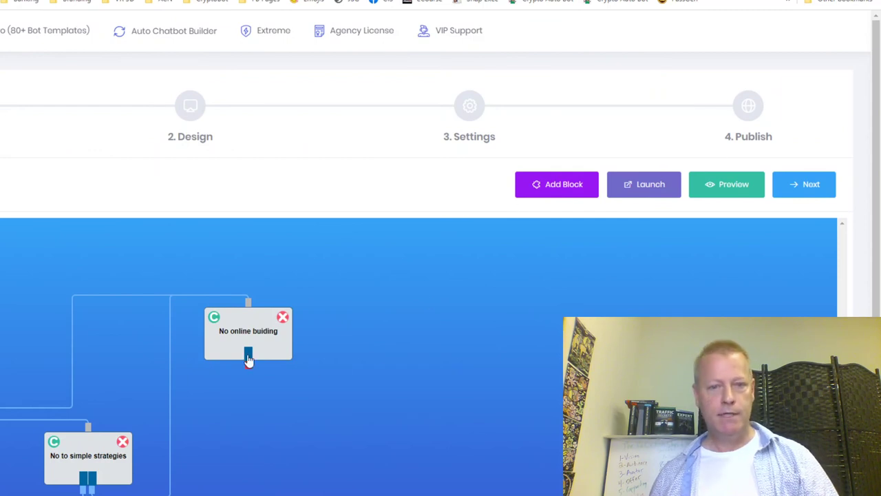
{"action": "left_click_drag", "start_coordinate": [249, 334], "coordinate": [267, 352]}
{"action": "double_click", "coordinate": [282, 354]}
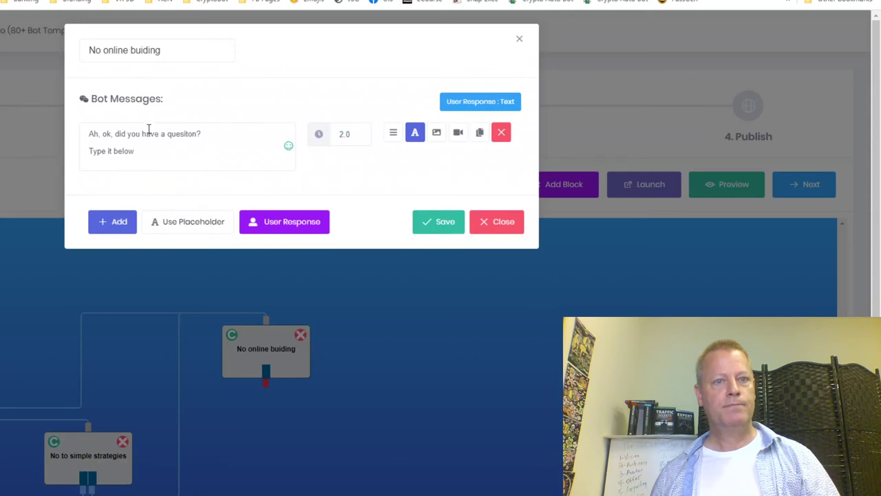
{"action": "left_click", "coordinate": [155, 149]}
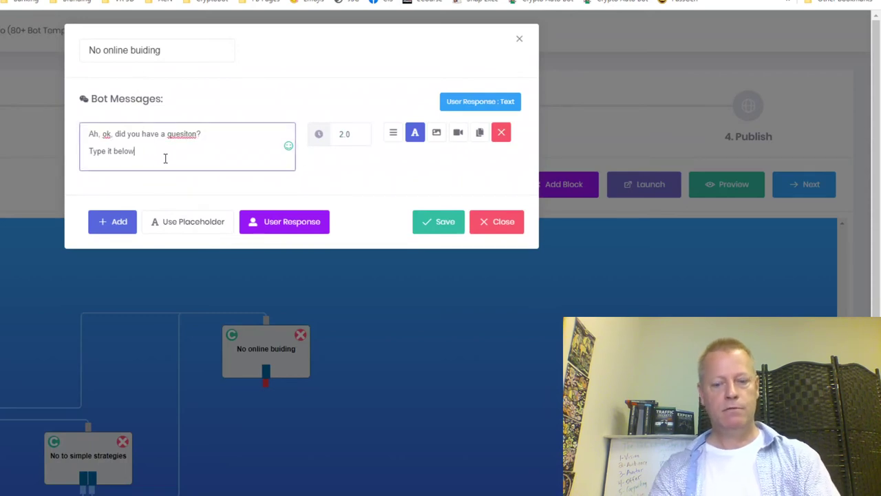
{"action": "left_click", "coordinate": [454, 220]}
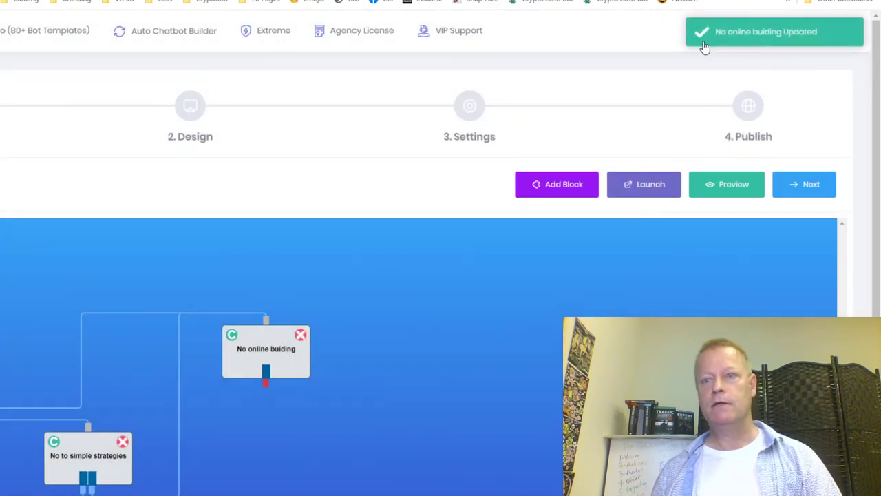
{"action": "left_click", "coordinate": [648, 192]}
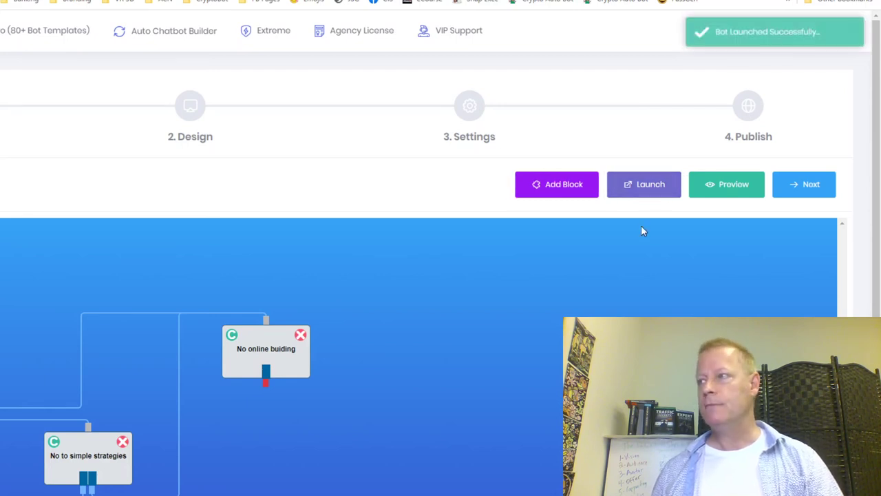
Reopen the No online buiding block, close it unchanged, and try linking it to another block.
{"action": "scroll", "coordinate": [440, 378], "scroll_direction": "down", "scroll_amount": 1}
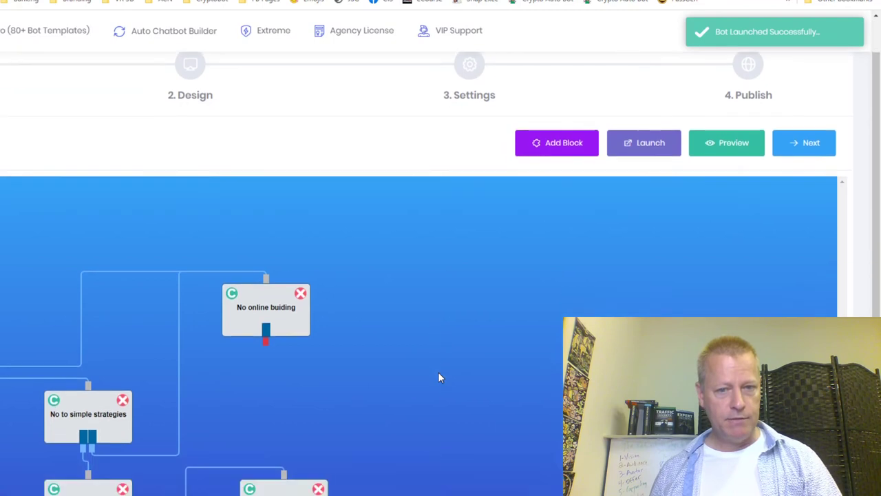
{"action": "scroll", "coordinate": [439, 377], "scroll_direction": "down", "scroll_amount": 1}
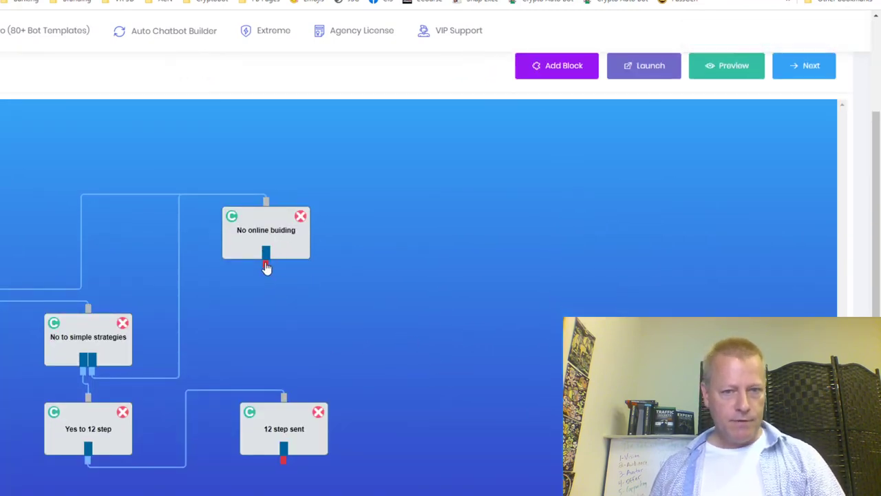
{"action": "left_click", "coordinate": [266, 267]}
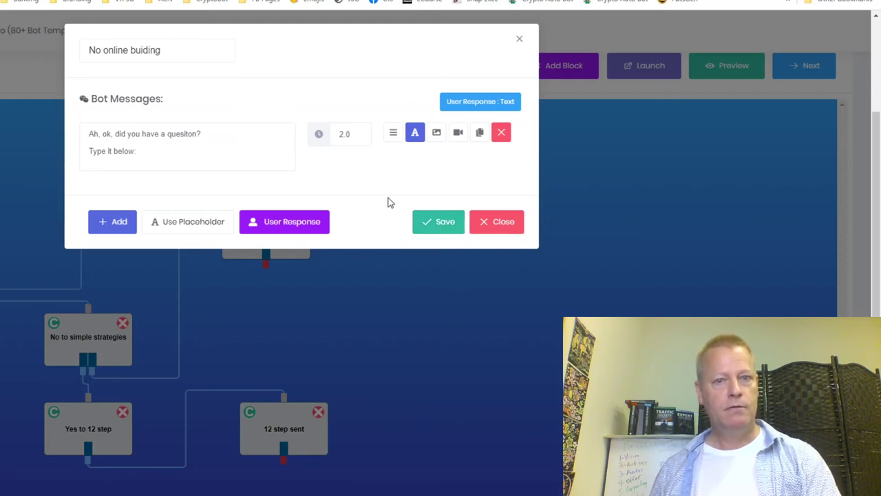
{"action": "left_click", "coordinate": [497, 223]}
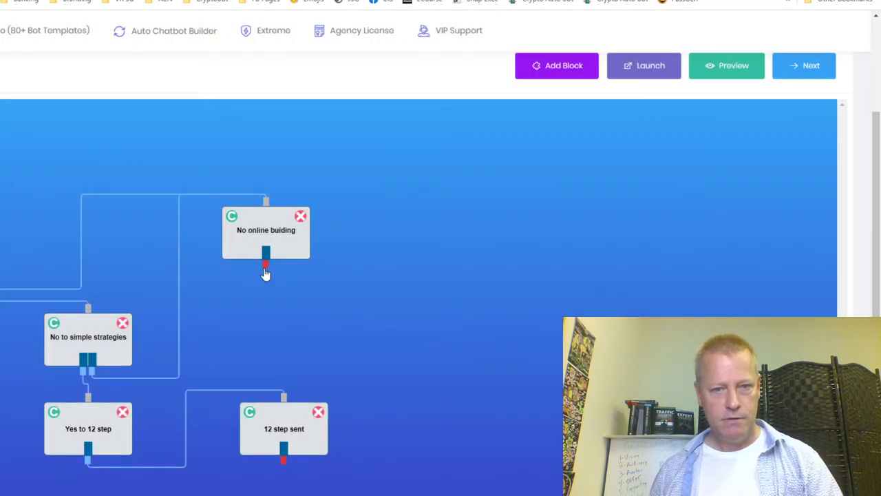
{"action": "left_click_drag", "start_coordinate": [267, 274], "coordinate": [398, 321]}
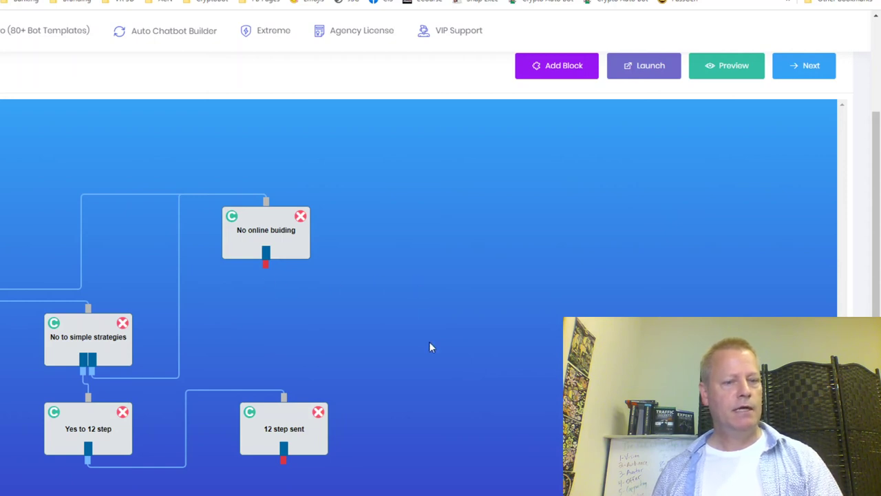
{"action": "scroll", "coordinate": [430, 343], "scroll_direction": "down", "scroll_amount": 1}
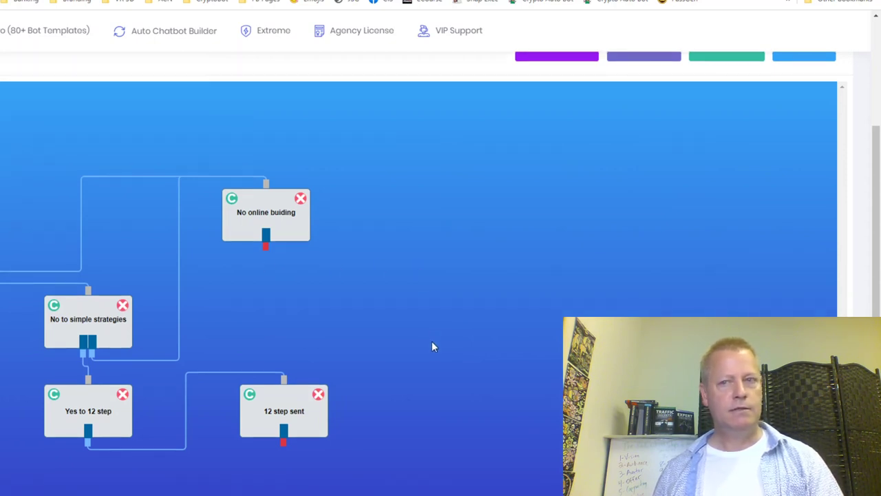
{"action": "scroll", "coordinate": [441, 338], "scroll_direction": "up", "scroll_amount": 2}
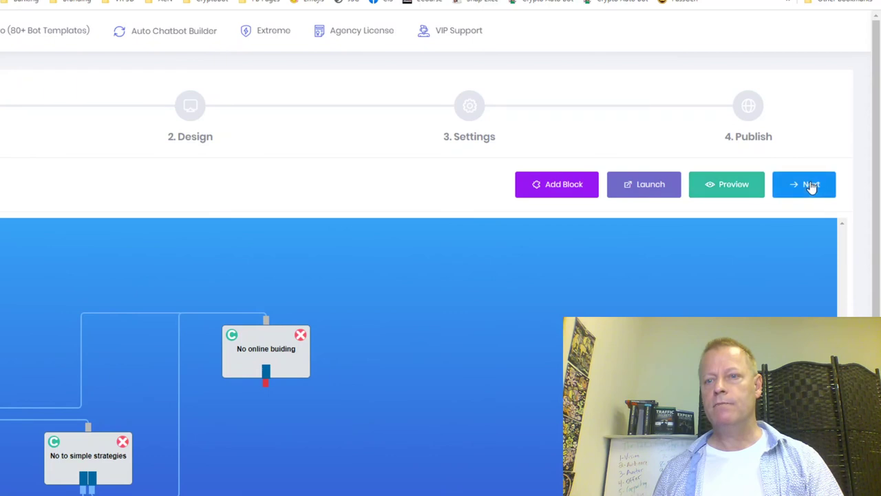
In Settings, map Yes to 12 stop to the AWeber list '12 Stops to Your Online Success' and save.
{"action": "left_click", "coordinate": [672, 194]}
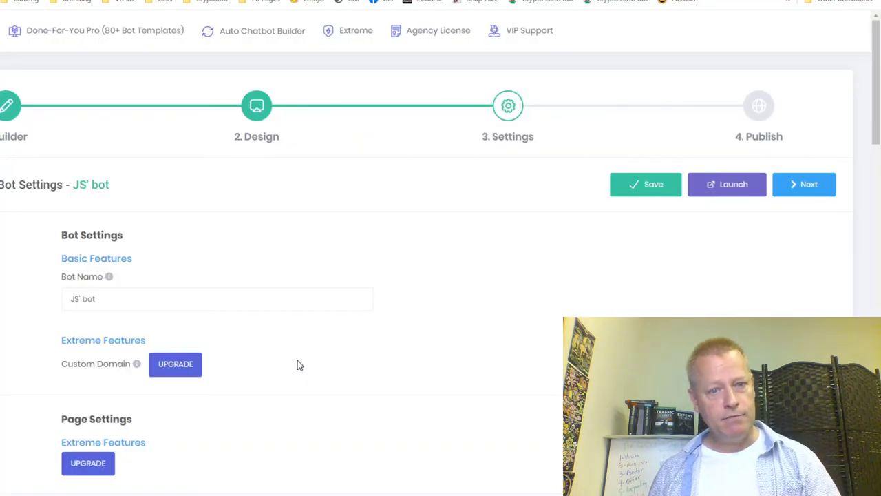
{"action": "scroll", "coordinate": [304, 310], "scroll_direction": "down", "scroll_amount": 15}
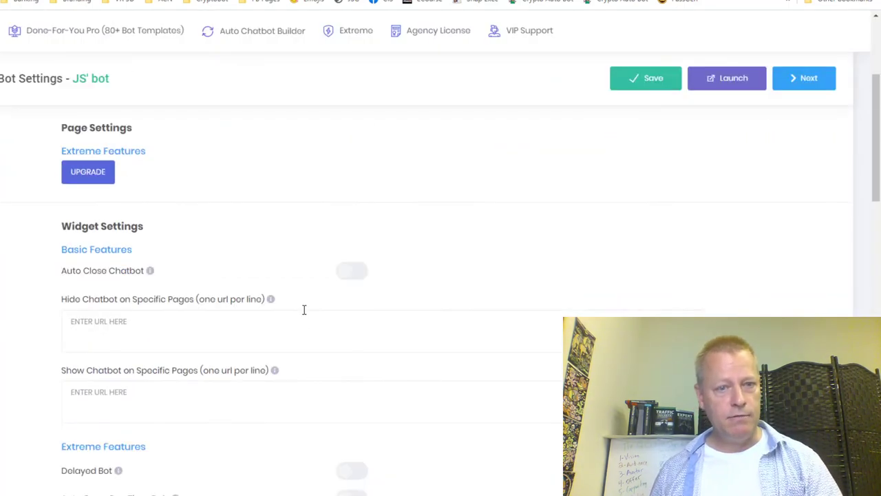
{"action": "scroll", "coordinate": [304, 310], "scroll_direction": "down", "scroll_amount": 3}
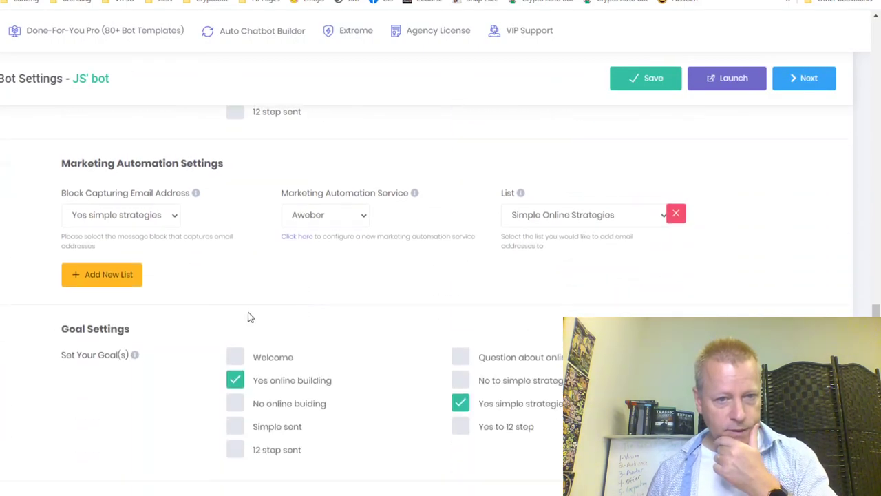
{"action": "left_click", "coordinate": [128, 283]}
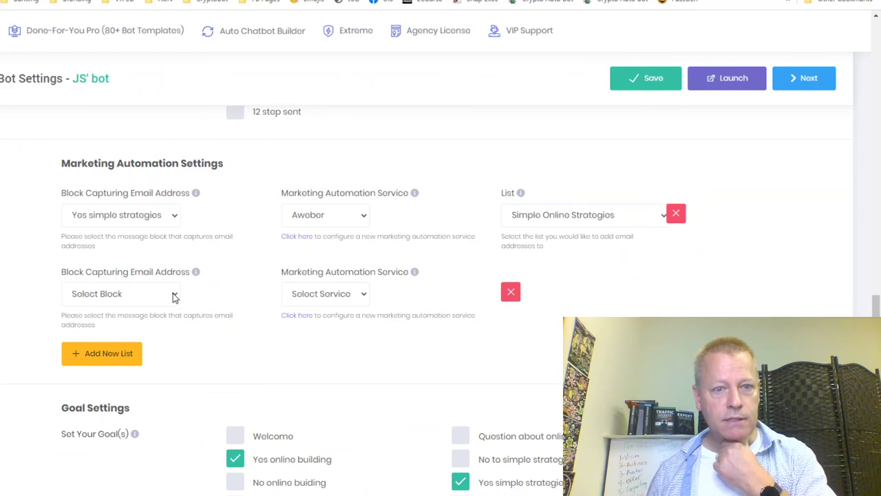
{"action": "left_click", "coordinate": [151, 301]}
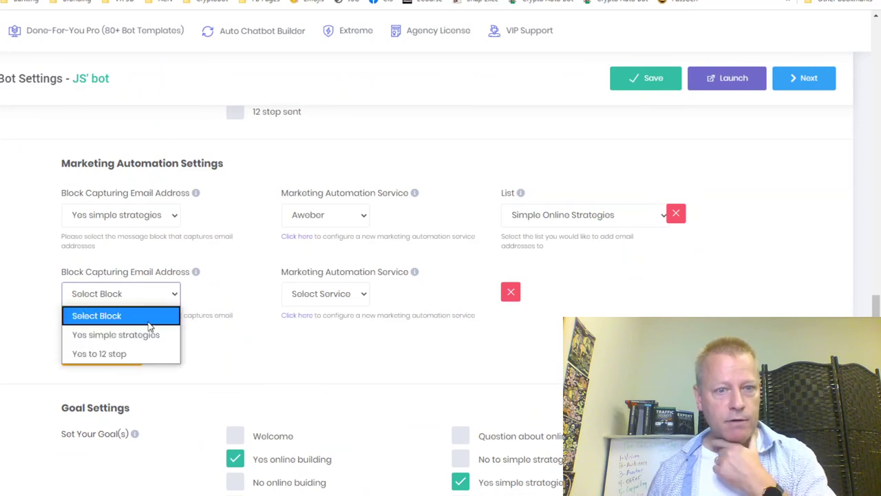
{"action": "left_click", "coordinate": [107, 354]}
{"action": "left_click", "coordinate": [329, 301]}
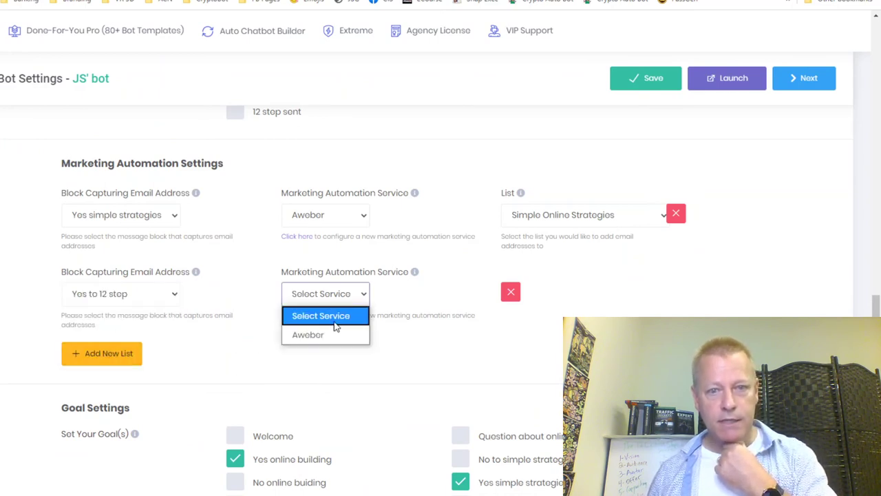
{"action": "left_click", "coordinate": [323, 338]}
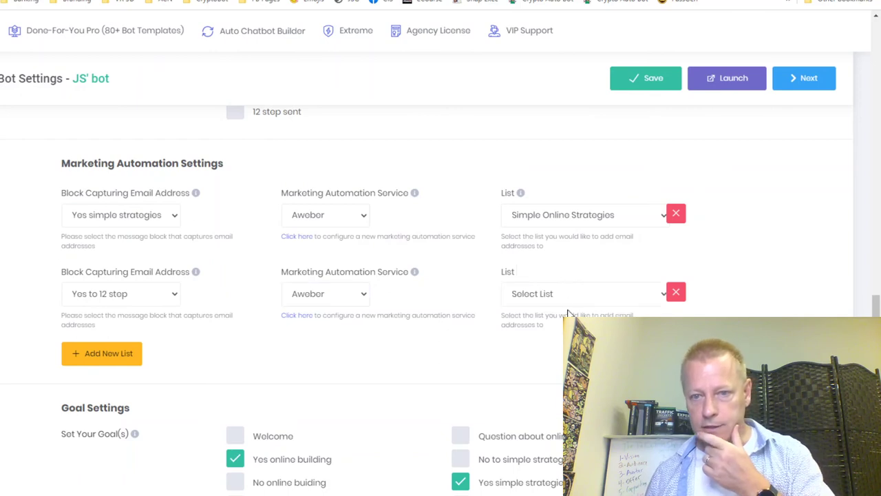
{"action": "left_click", "coordinate": [570, 296]}
{"action": "scroll", "coordinate": [581, 250], "scroll_direction": "down", "scroll_amount": 10}
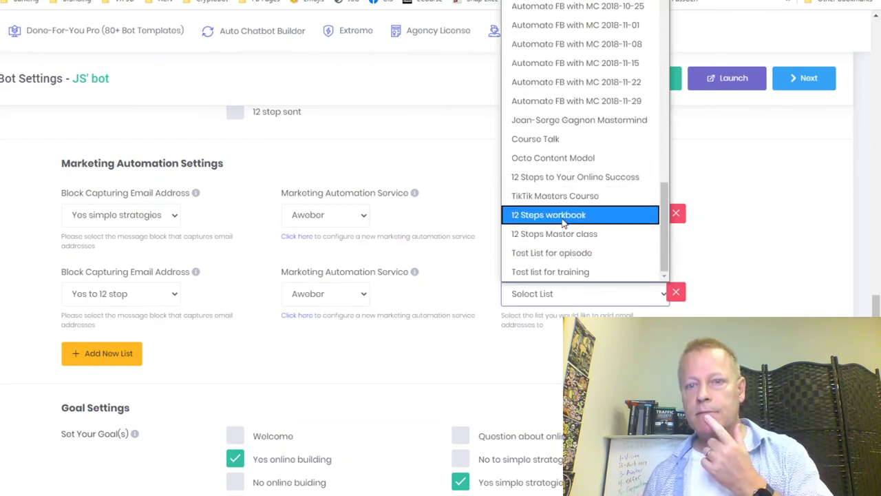
{"action": "left_click", "coordinate": [557, 179]}
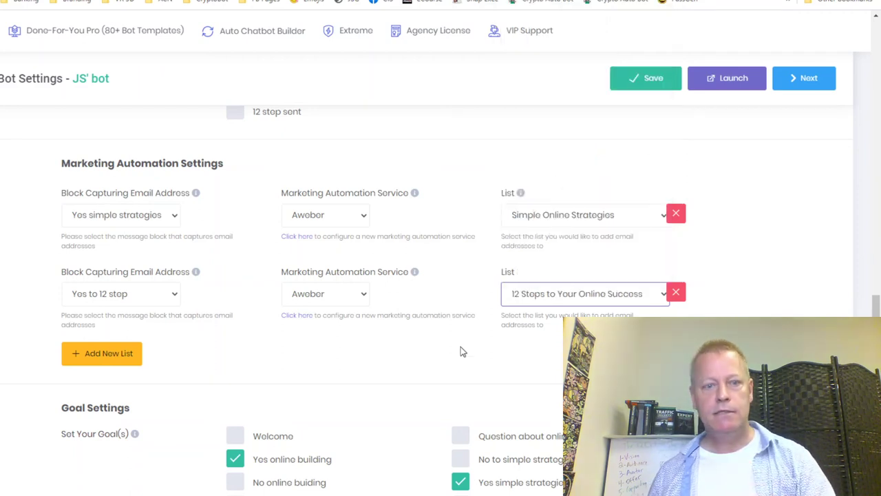
{"action": "left_click", "coordinate": [651, 86]}
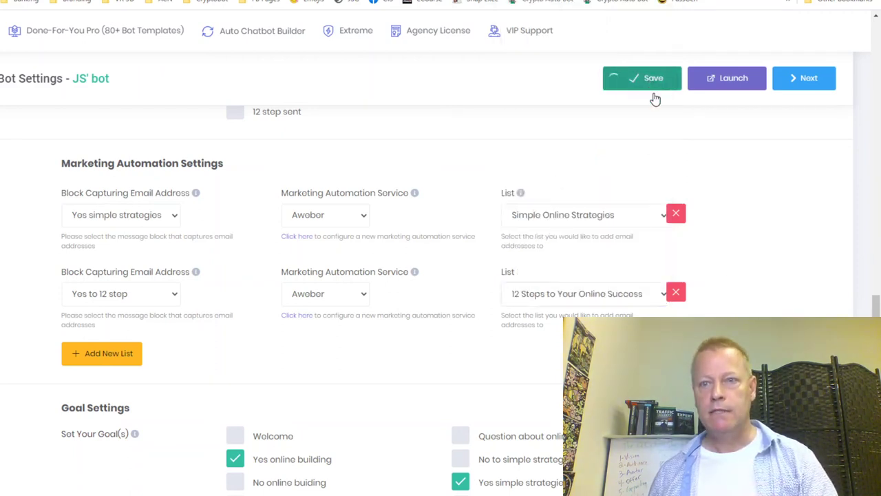
Launch the bot, save Yes to 12 stop as a goal, and return to the blog.
{"action": "left_click", "coordinate": [728, 80]}
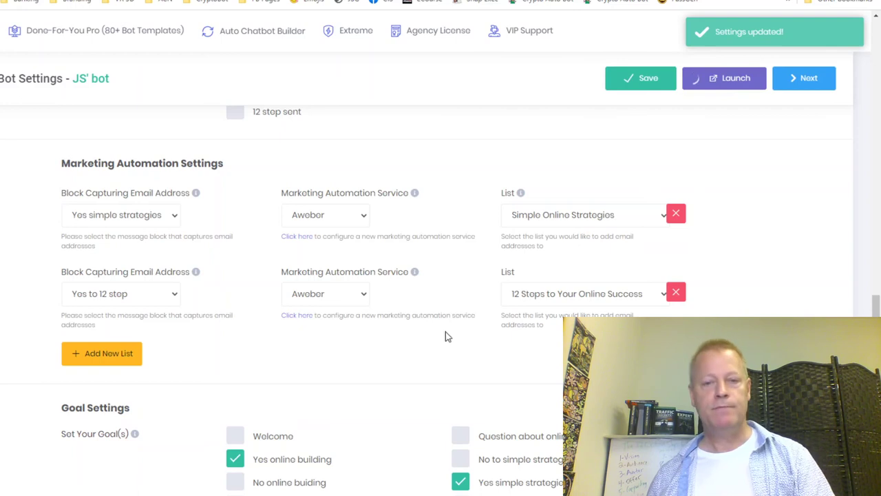
{"action": "scroll", "coordinate": [441, 276], "scroll_direction": "down", "scroll_amount": 3}
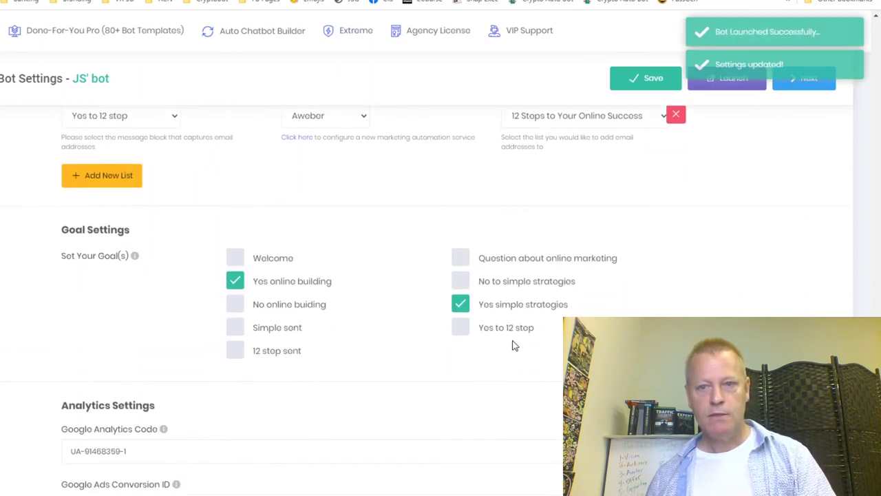
{"action": "left_click", "coordinate": [463, 330]}
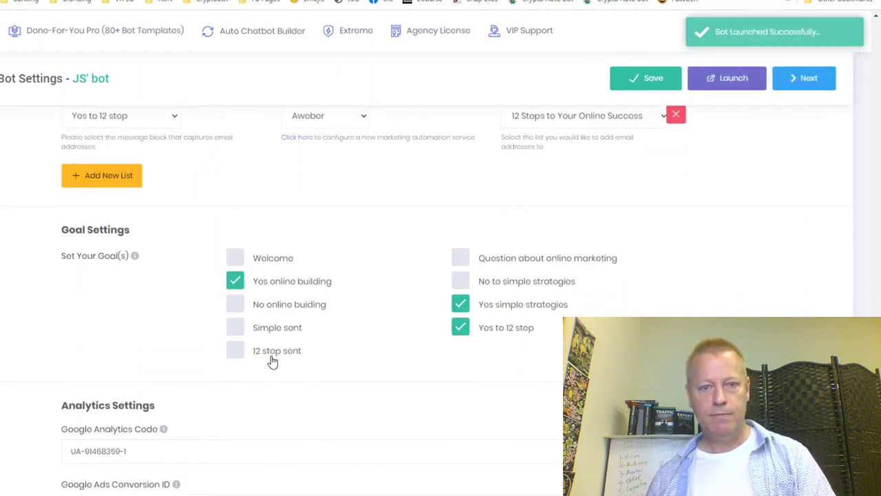
{"action": "left_click", "coordinate": [653, 87]}
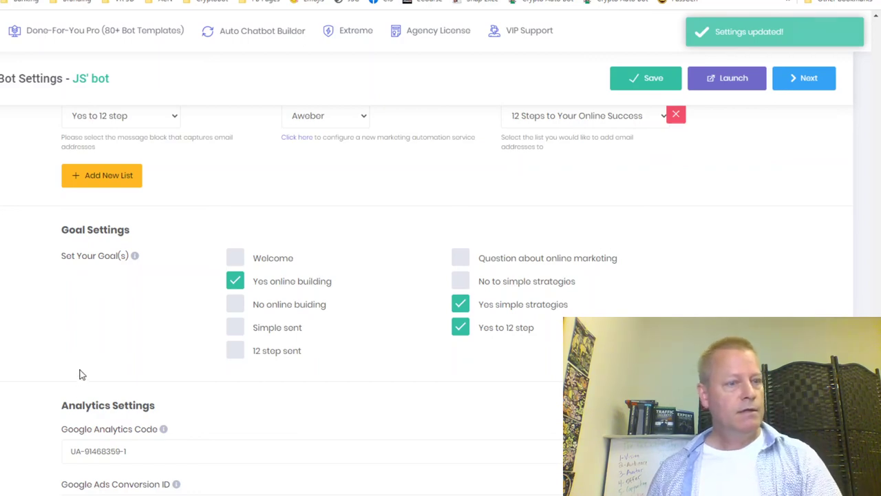
{"action": "scroll", "coordinate": [250, 289], "scroll_direction": "up", "scroll_amount": 10}
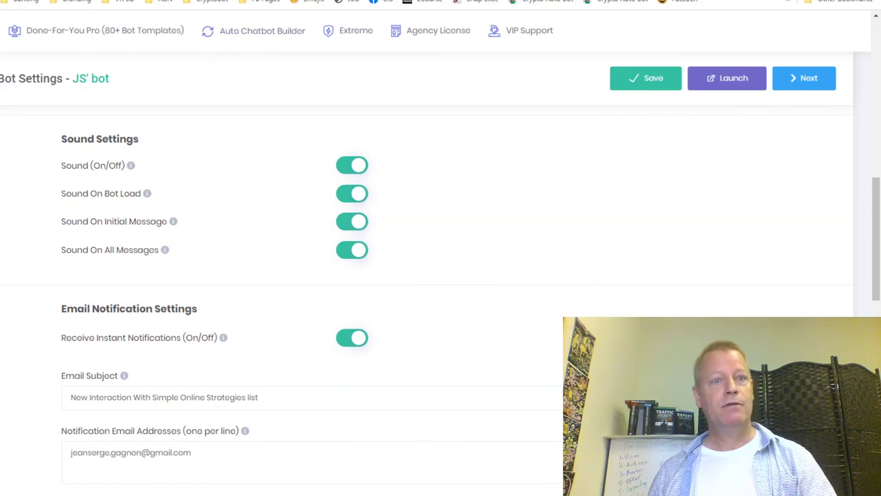
{"action": "key", "text": "ctrl+Tab"}
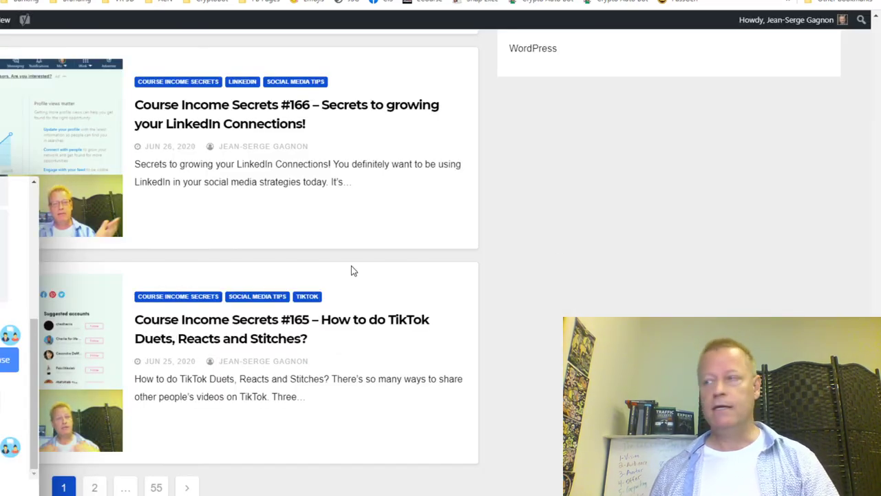